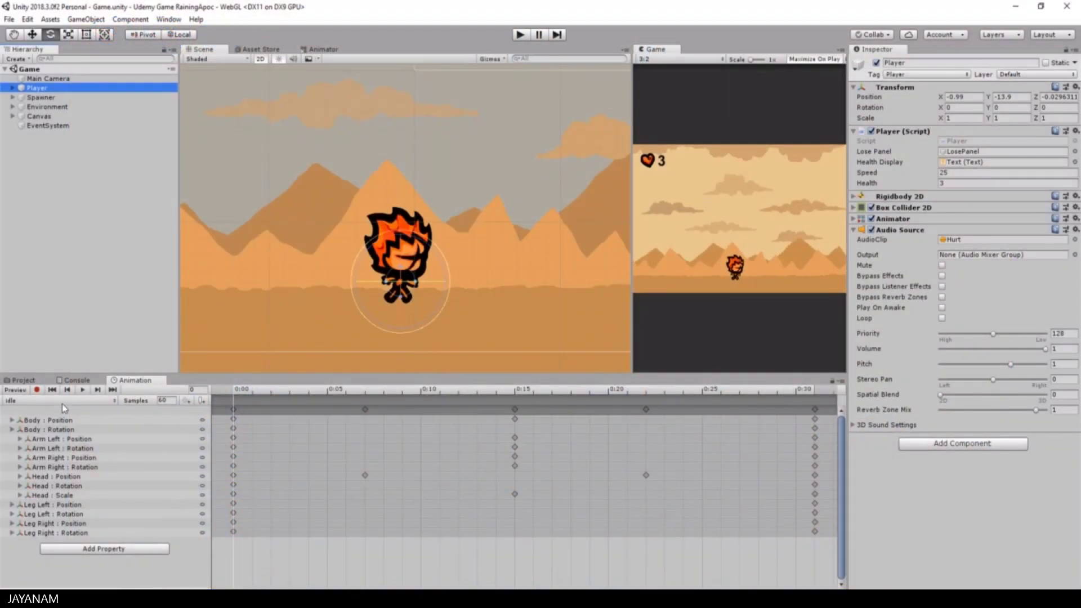
Preview the character's run animation, frame the lives counter text, and type 'GameObject explosion;'
{"action": "left_click", "coordinate": [62, 400]}
{"action": "left_click", "coordinate": [33, 419]}
{"action": "left_click", "coordinate": [79, 330]}
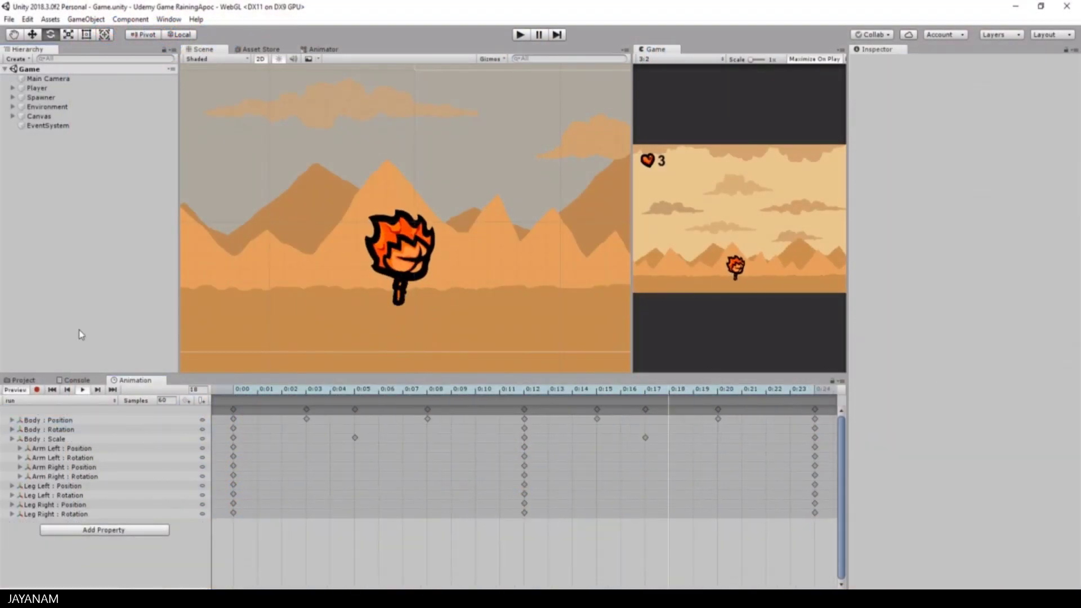
{"action": "left_click", "coordinate": [59, 401]}
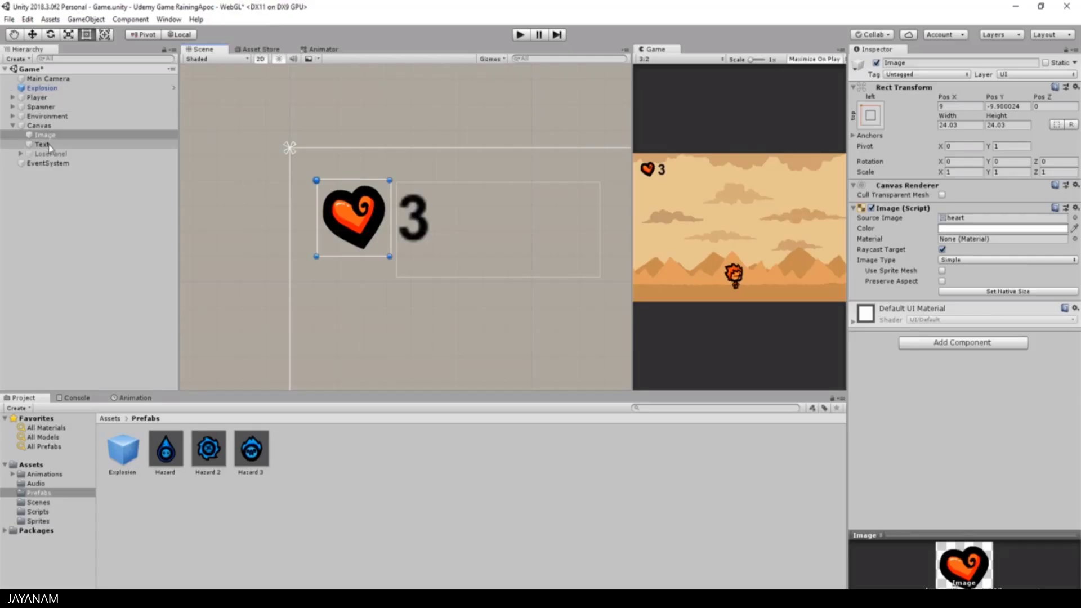
{"action": "double_click", "coordinate": [41, 144]}
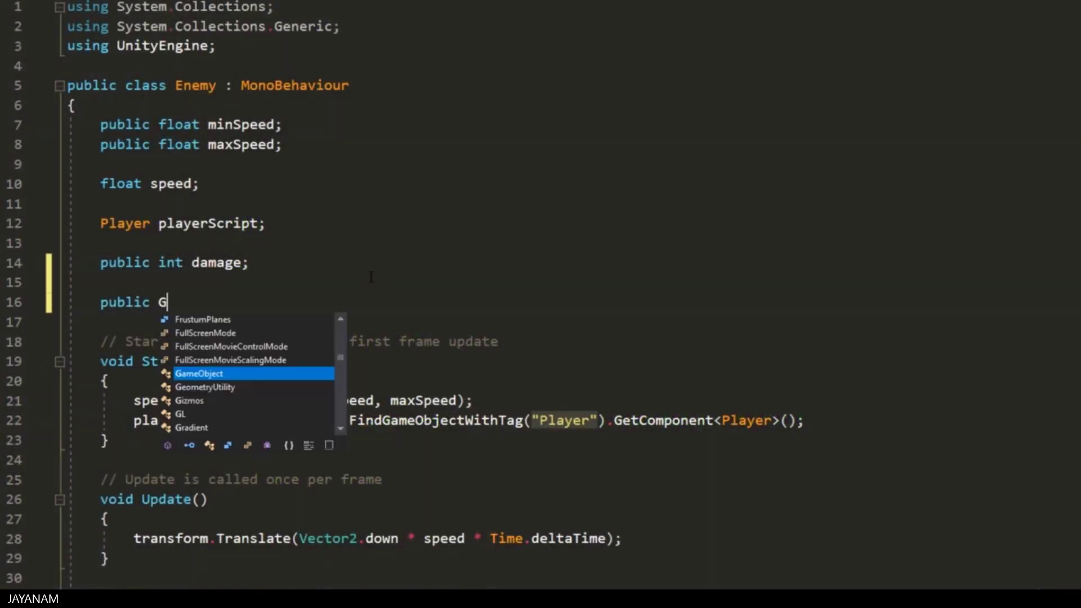
{"action": "type", "text": " explosion"}
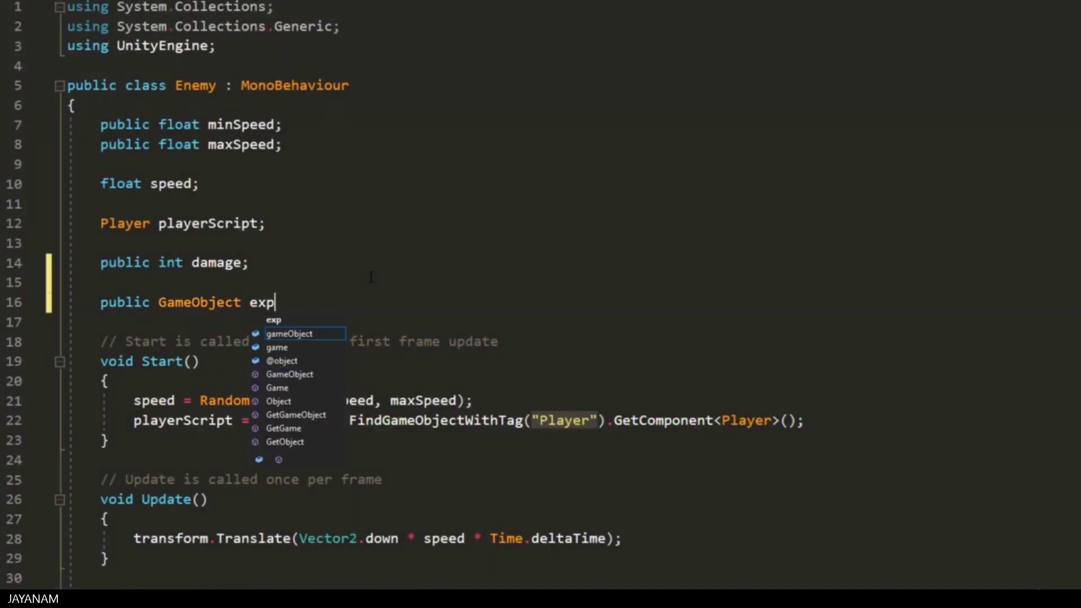
{"action": "type", "text": ";"}
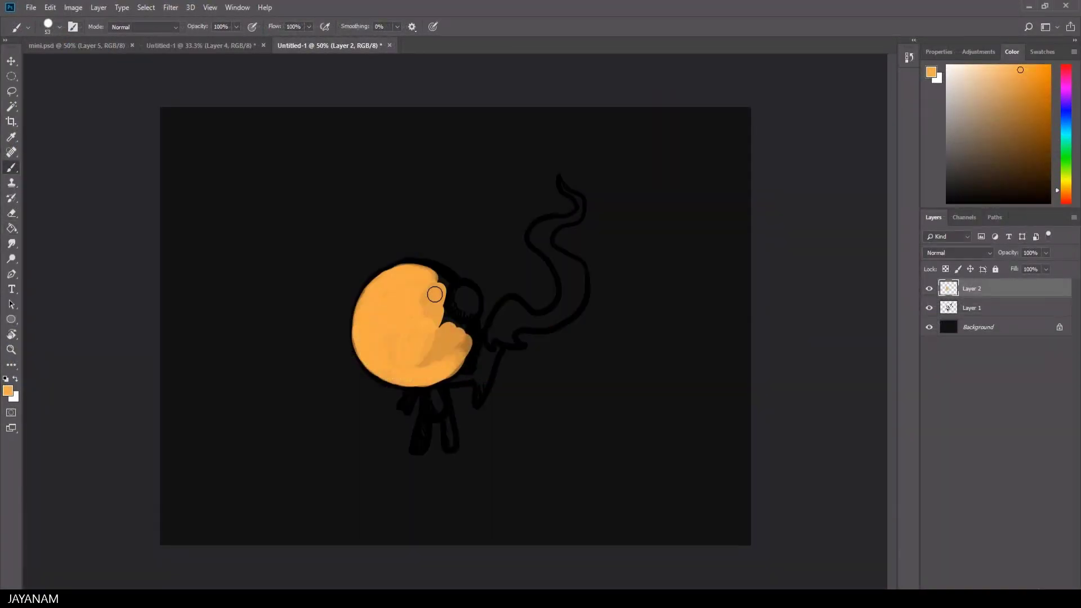
Paint the figure's round head, body, legs and tail in orange
{"action": "mouse_move", "coordinate": [434, 294]}
{"action": "left_mouse_down"}
{"action": "mouse_move", "coordinate": [465, 311]}
{"action": "mouse_move", "coordinate": [417, 333]}
{"action": "left_mouse_up"}
{"action": "mouse_move", "coordinate": [427, 388]}
{"action": "left_mouse_down"}
{"action": "mouse_move", "coordinate": [419, 436]}
{"action": "mouse_move", "coordinate": [447, 450]}
{"action": "left_mouse_up"}
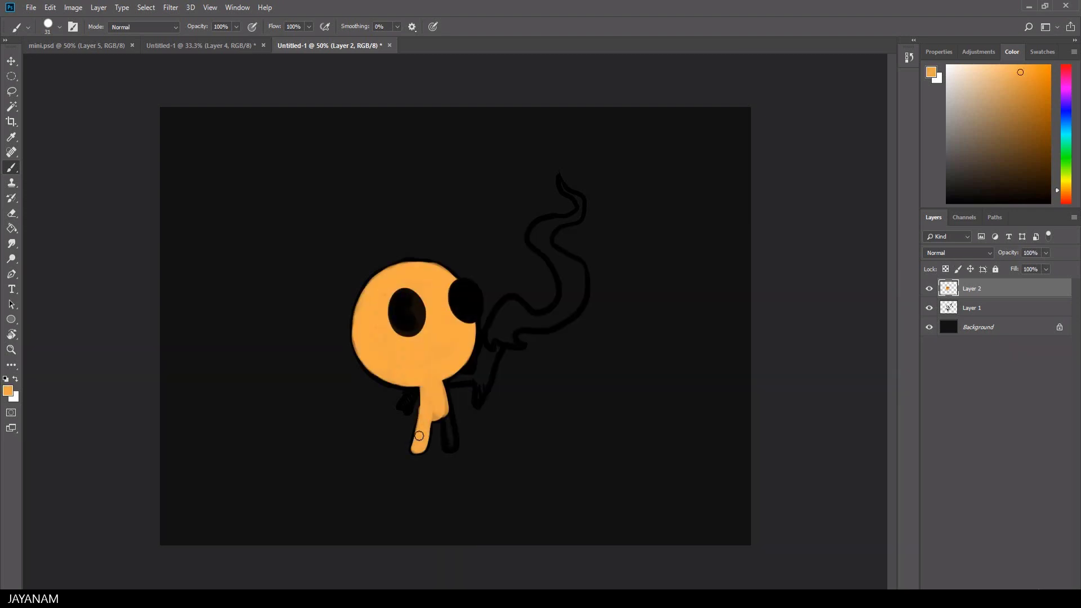
{"action": "left_click_drag", "start_coordinate": [402, 408], "coordinate": [470, 383]}
{"action": "mouse_move", "coordinate": [563, 180]}
{"action": "left_mouse_down"}
{"action": "mouse_move", "coordinate": [495, 338]}
{"action": "mouse_move", "coordinate": [563, 237]}
{"action": "mouse_move", "coordinate": [372, 281]}
{"action": "mouse_move", "coordinate": [421, 271]}
{"action": "left_mouse_up"}
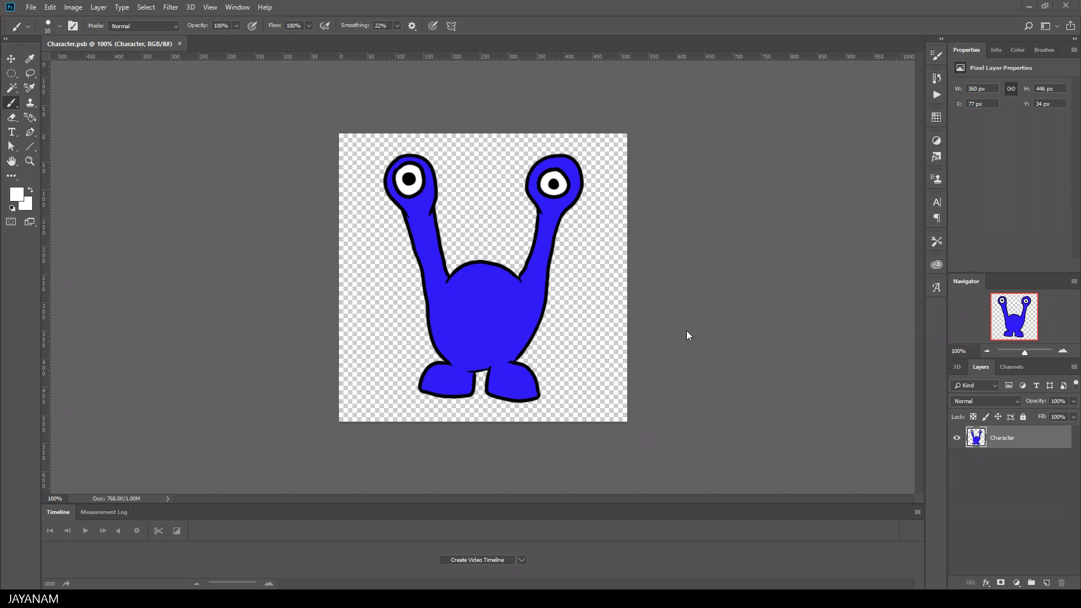
Crop the canvas from the feet, eyes, left and right edges inward to the character
{"action": "left_click", "coordinate": [11, 176]}
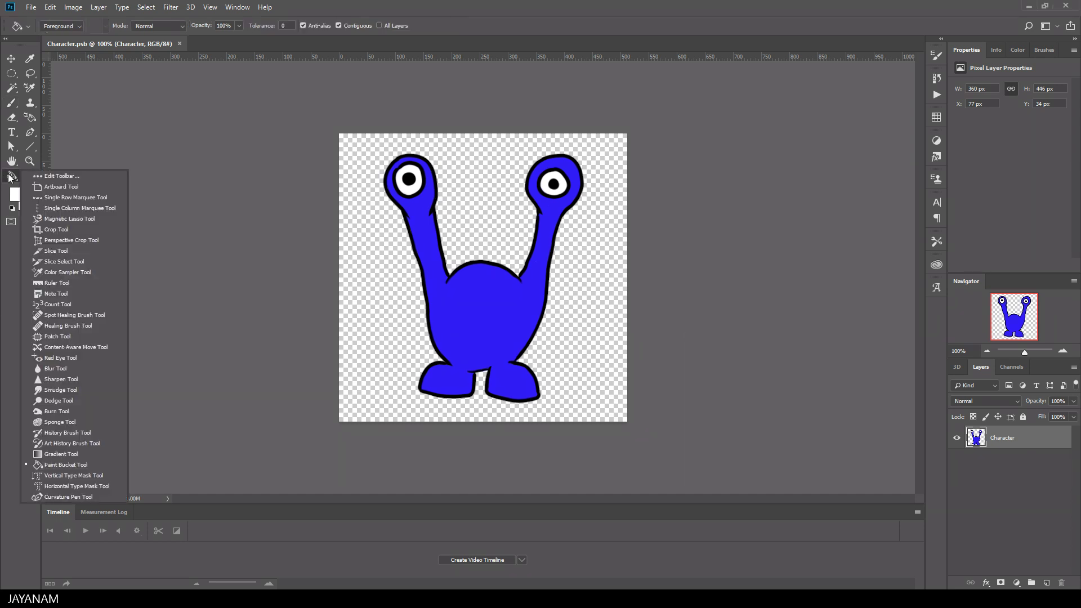
{"action": "left_click", "coordinate": [62, 220]}
{"action": "left_click_drag", "start_coordinate": [485, 423], "coordinate": [484, 408]}
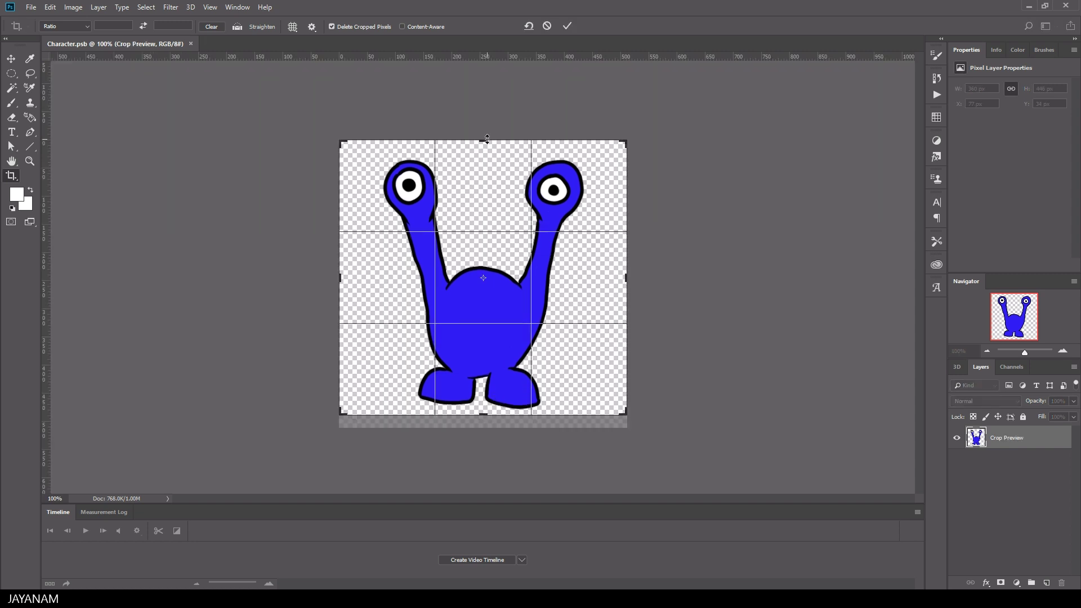
{"action": "left_click_drag", "start_coordinate": [484, 135], "coordinate": [483, 147]}
{"action": "left_click_drag", "start_coordinate": [338, 276], "coordinate": [372, 273]}
{"action": "left_click_drag", "start_coordinate": [626, 278], "coordinate": [596, 265]}
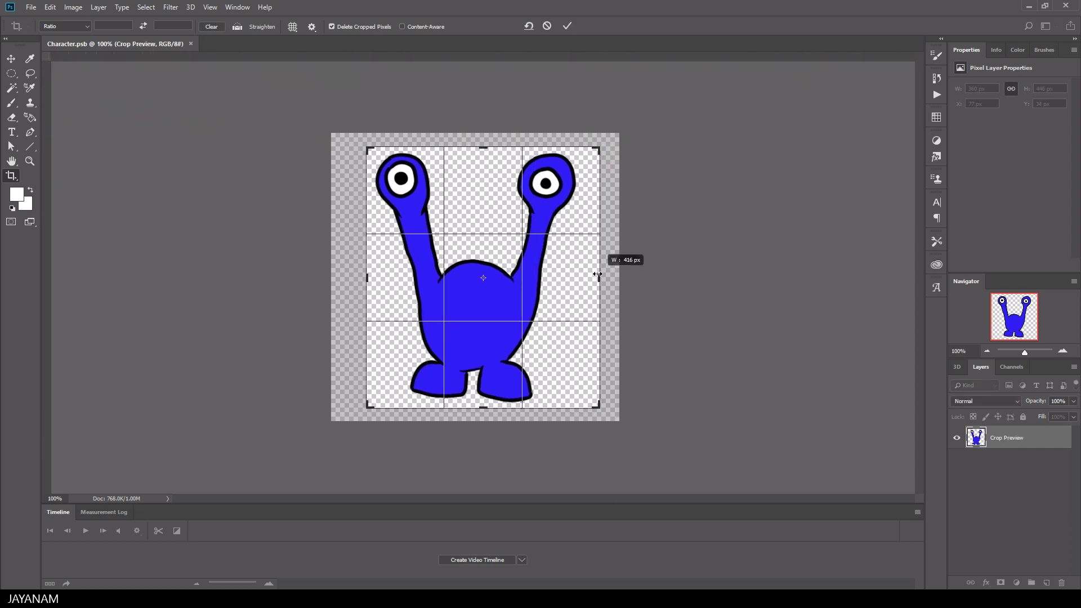
{"action": "left_click", "coordinate": [567, 25]}
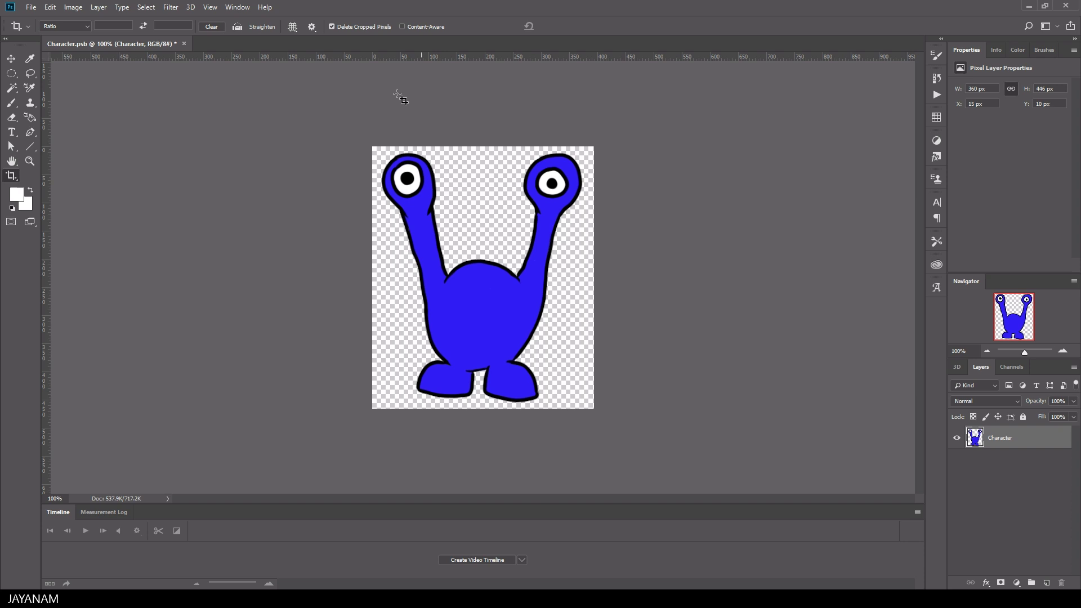
Save the cropped artwork as Character.psb in PSB format, replacing the existing file
{"action": "left_click", "coordinate": [31, 7]}
{"action": "left_click", "coordinate": [56, 133]}
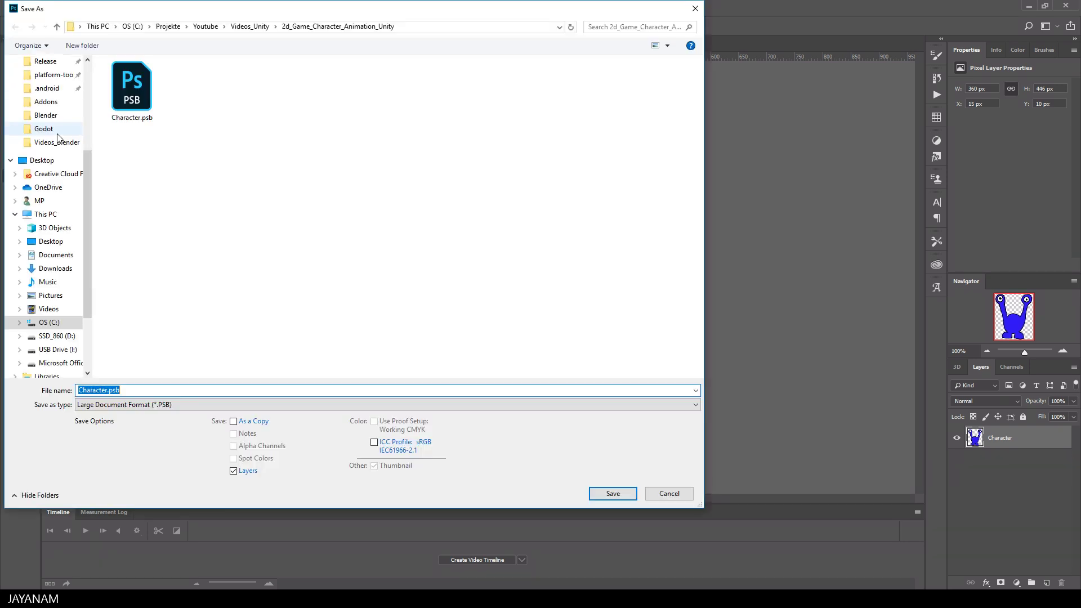
{"action": "left_click", "coordinate": [140, 91]}
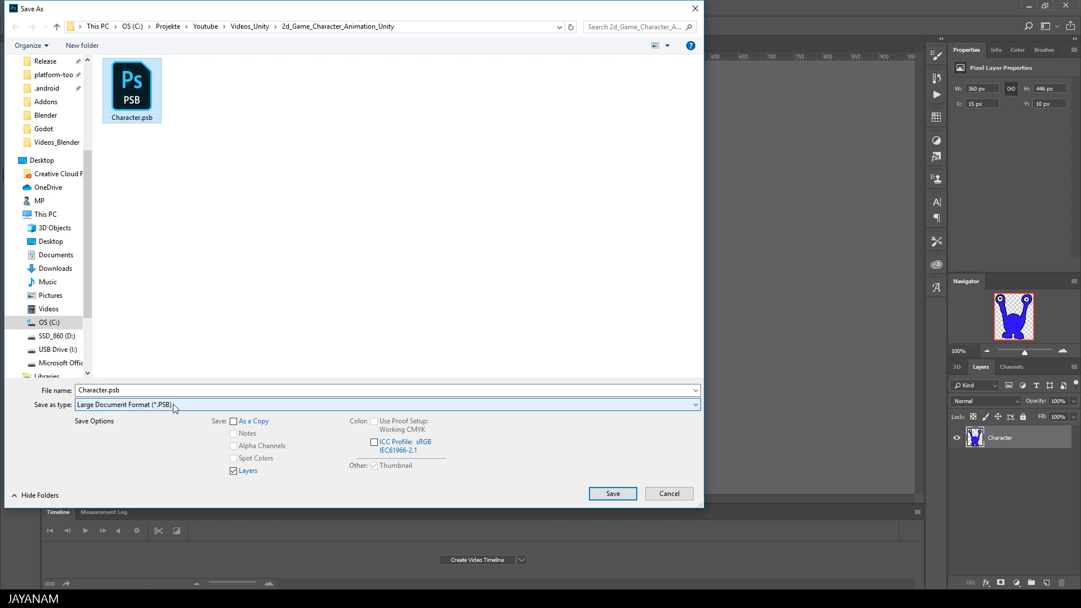
{"action": "left_click", "coordinate": [612, 494]}
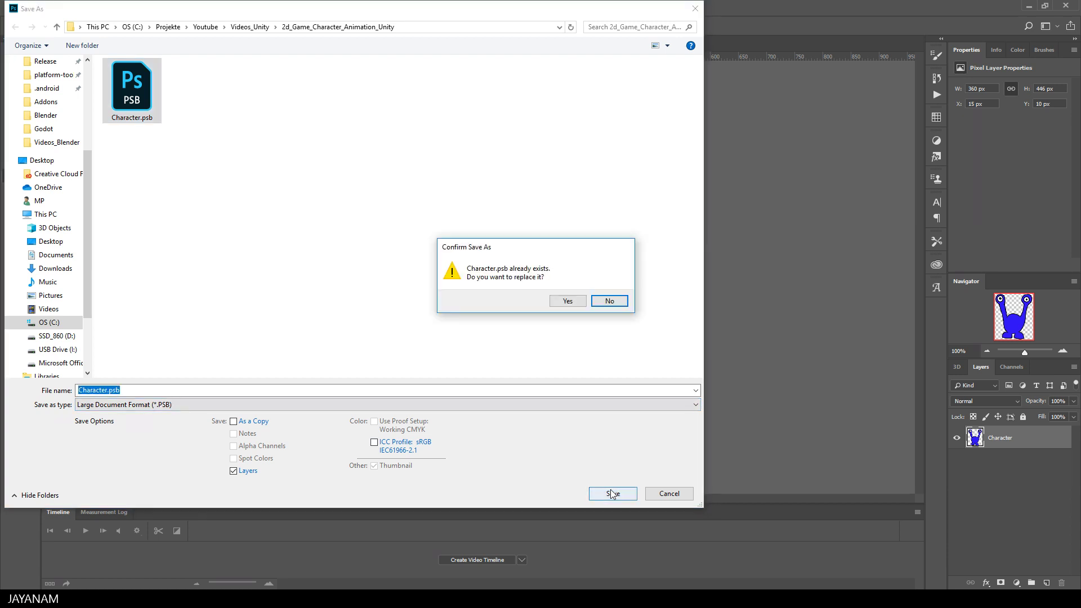
{"action": "left_click", "coordinate": [573, 305]}
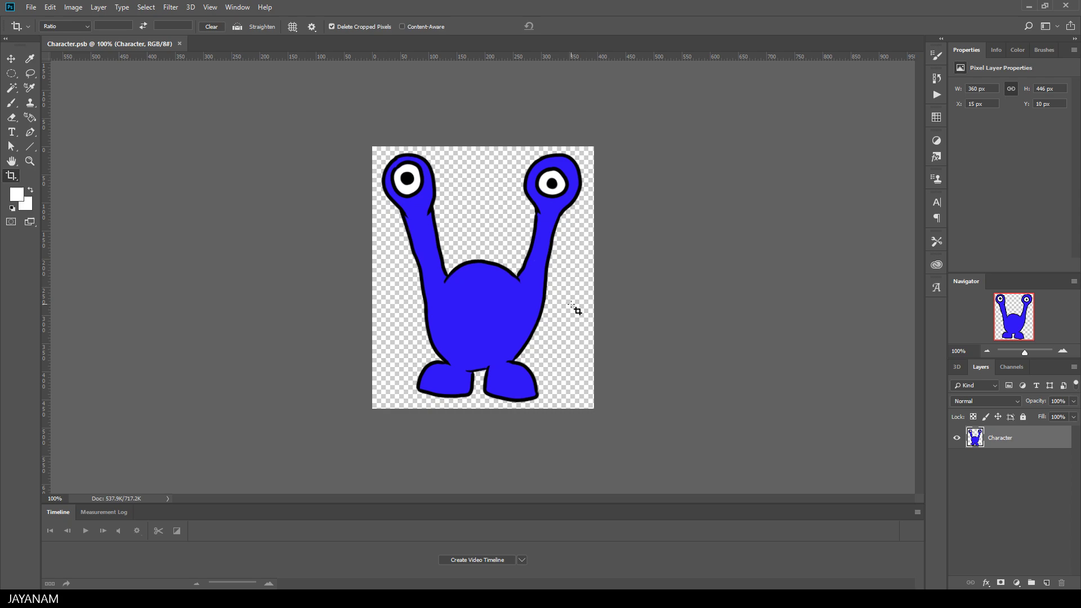
{"action": "left_click", "coordinate": [1028, 6]}
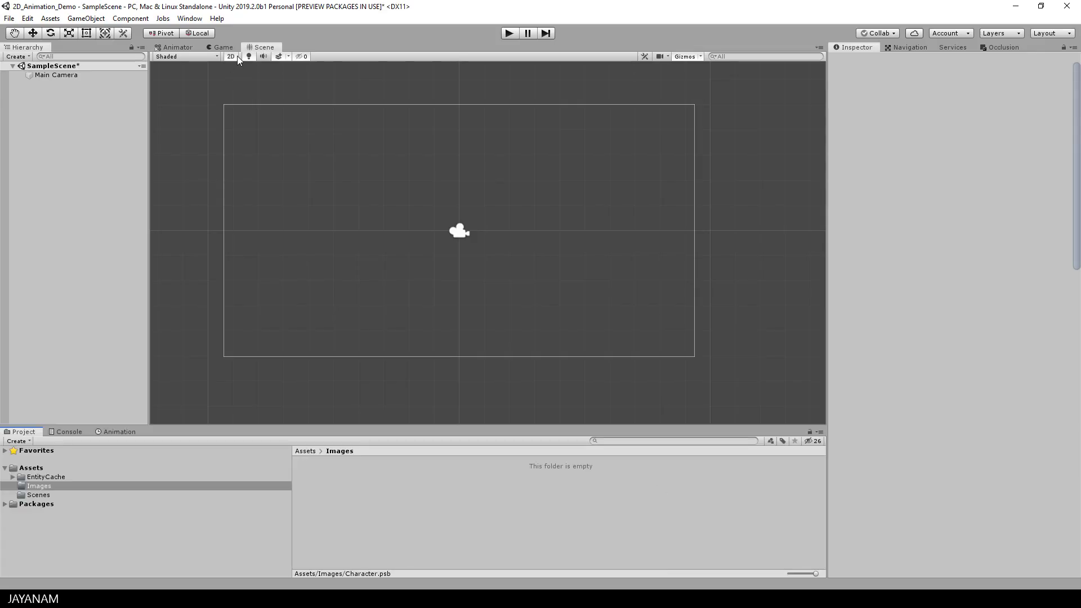
{"action": "left_click", "coordinate": [62, 74]}
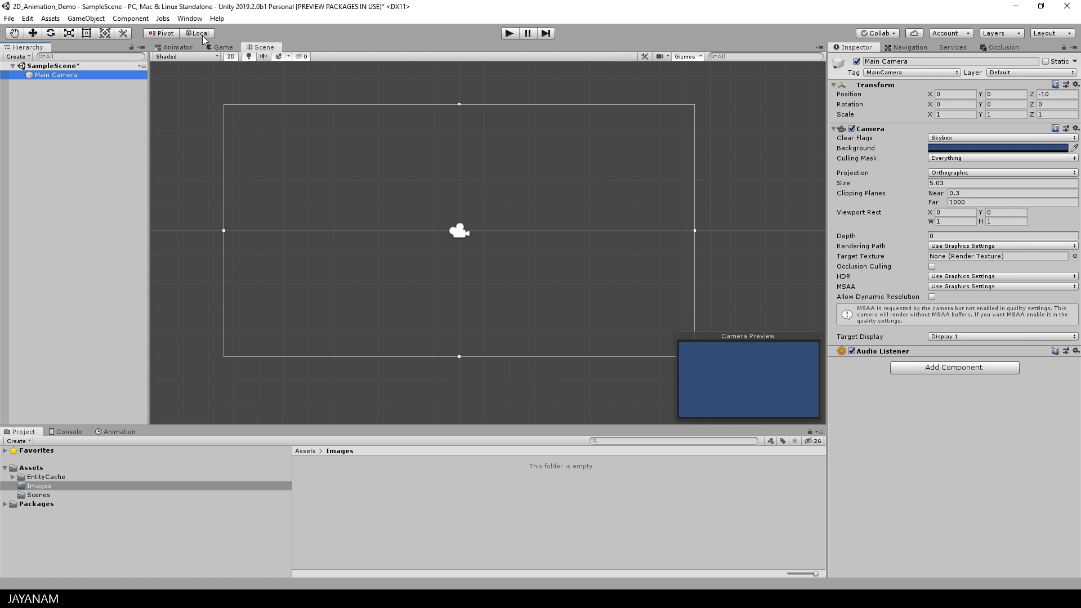
{"action": "left_click", "coordinate": [190, 19]}
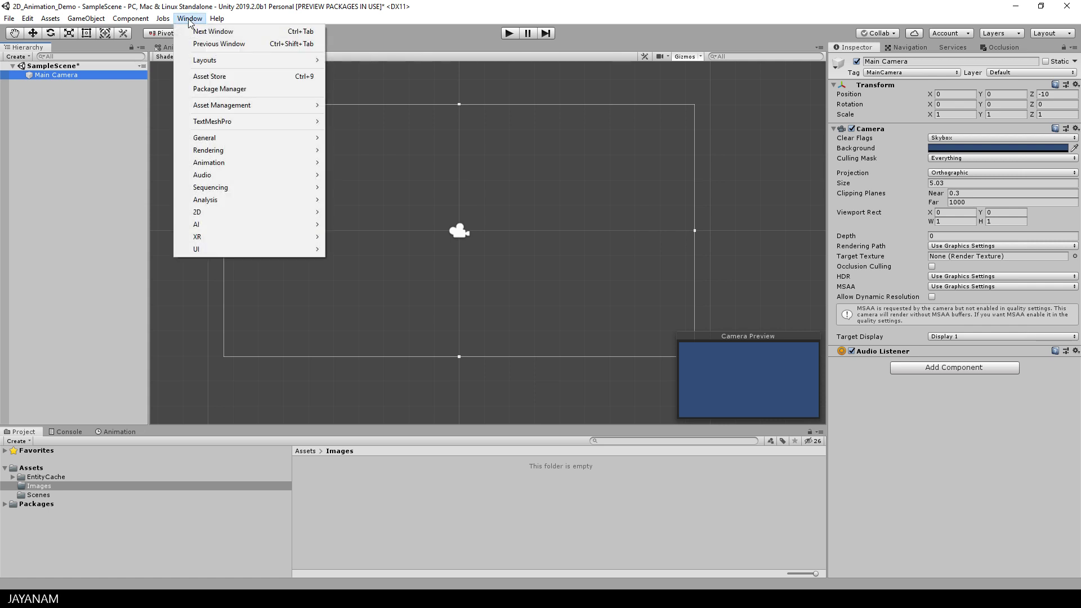
{"action": "left_click", "coordinate": [222, 89]}
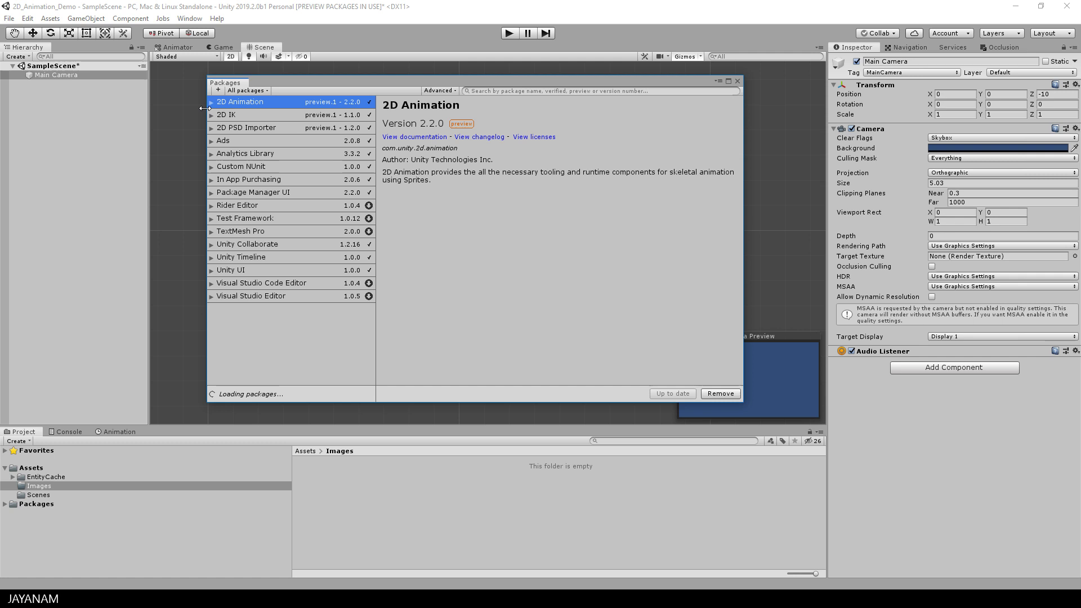
{"action": "left_click", "coordinate": [446, 91]}
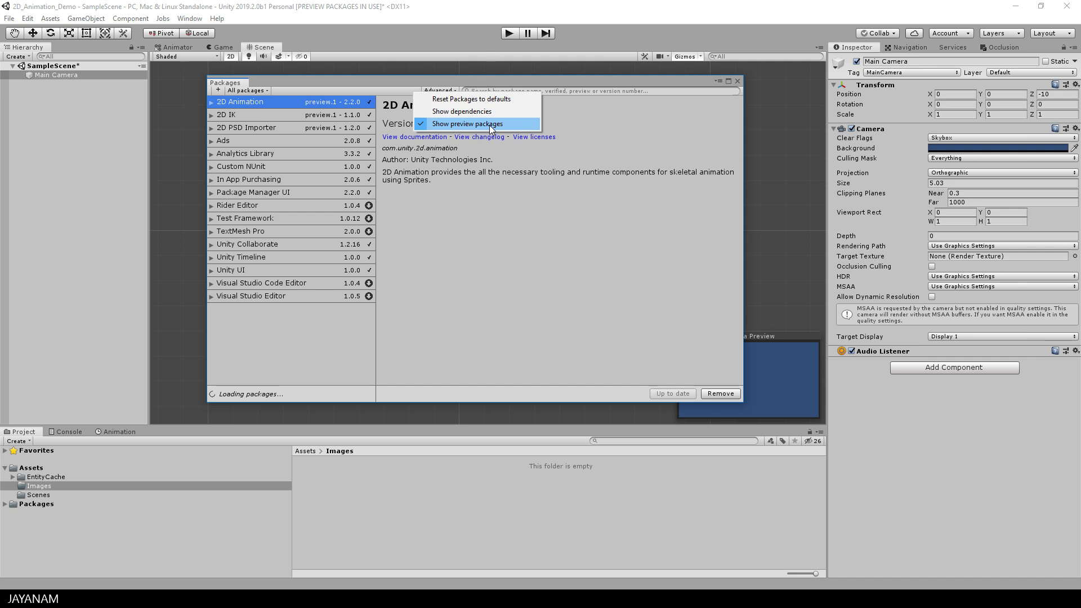
{"action": "left_click", "coordinate": [471, 208]}
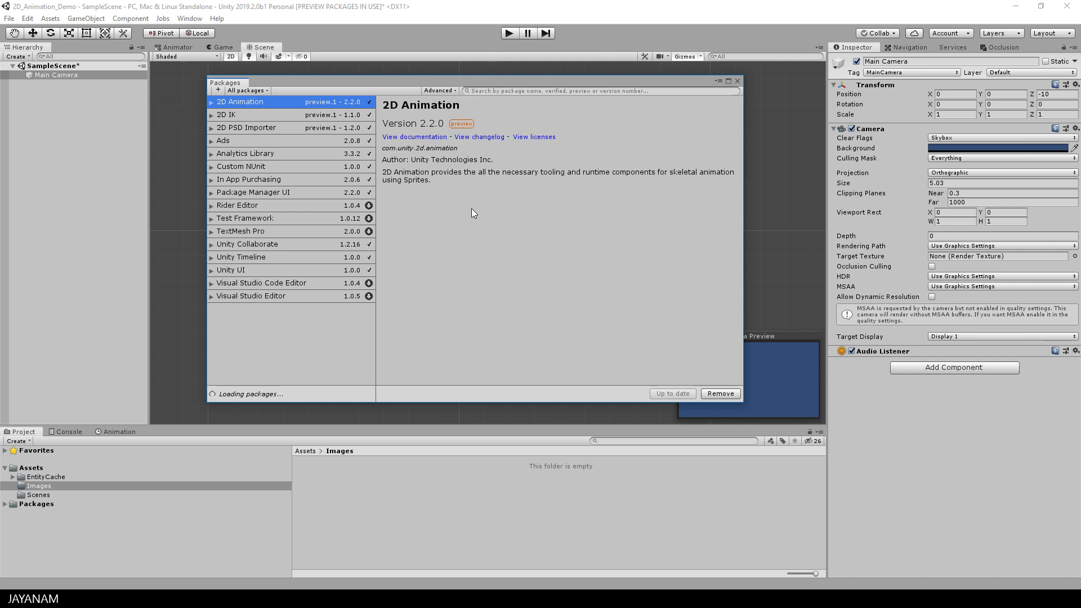
{"action": "left_click", "coordinate": [256, 128]}
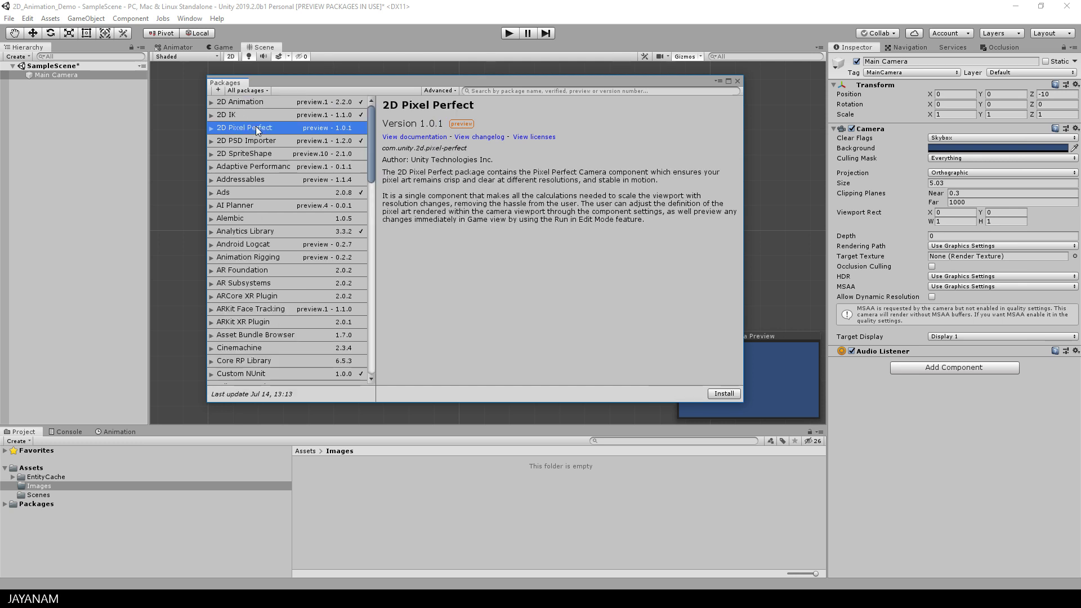
{"action": "left_click", "coordinate": [252, 142]}
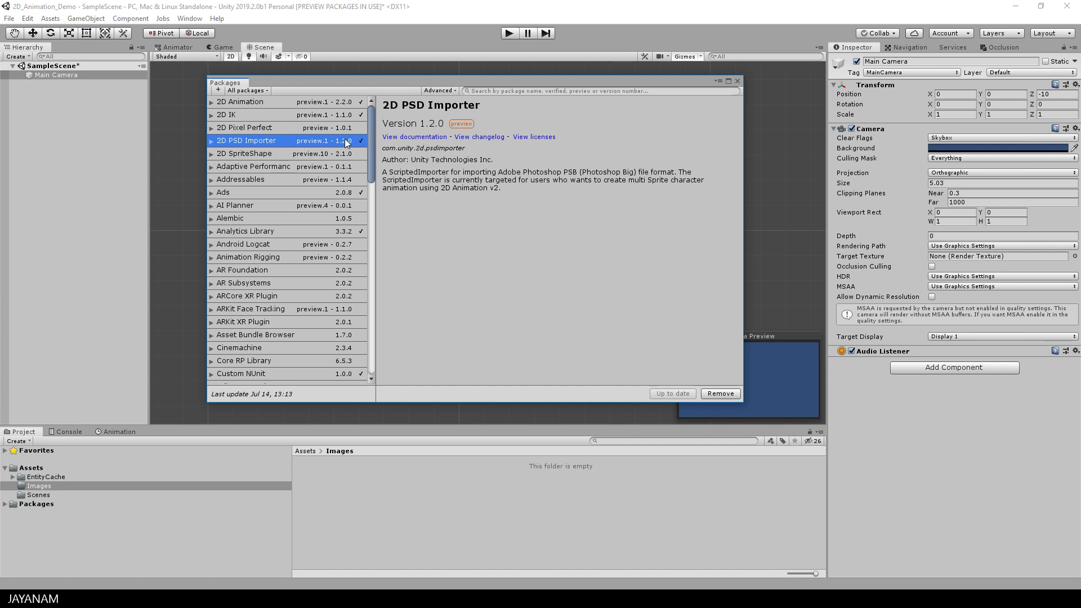
{"action": "left_click", "coordinate": [229, 114]}
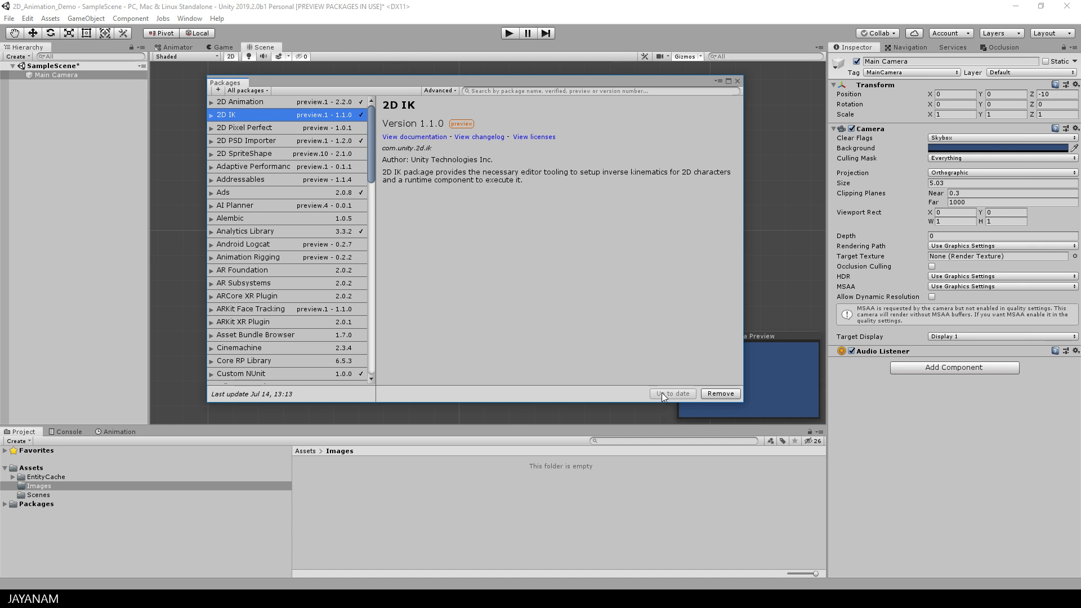
{"action": "left_click", "coordinate": [736, 82]}
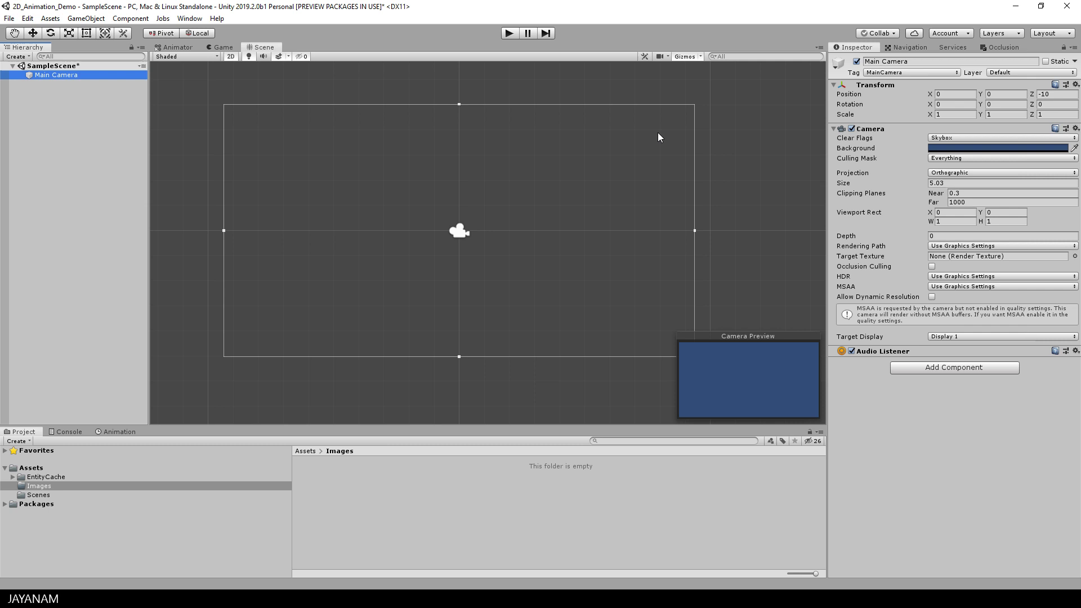
Import Character.psb from the file browser into the Images folder
{"action": "key", "text": "alt+Tab"}
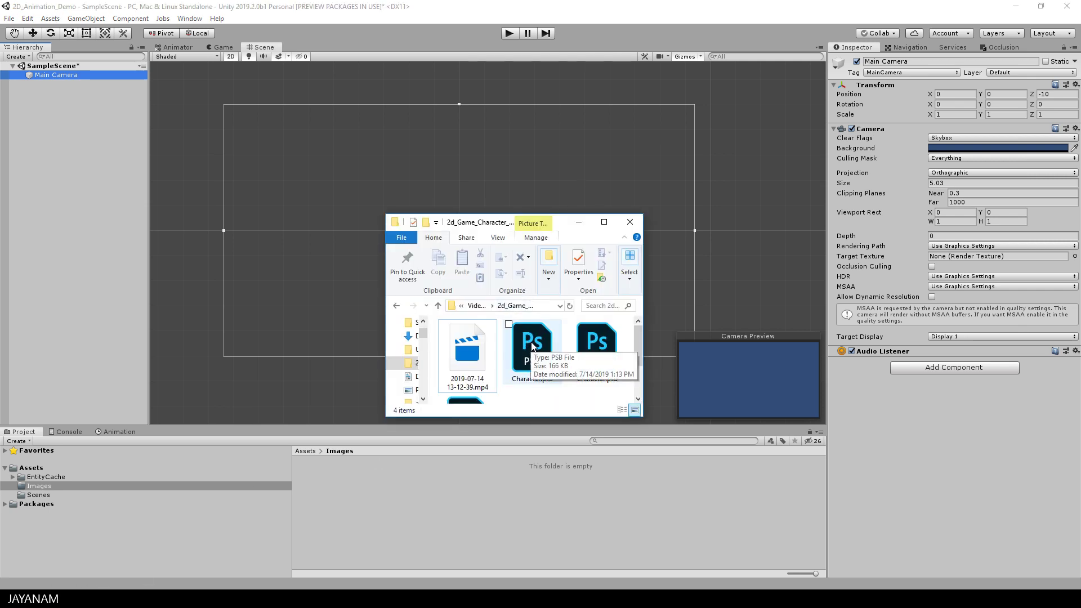
{"action": "left_click_drag", "start_coordinate": [526, 352], "coordinate": [439, 482]}
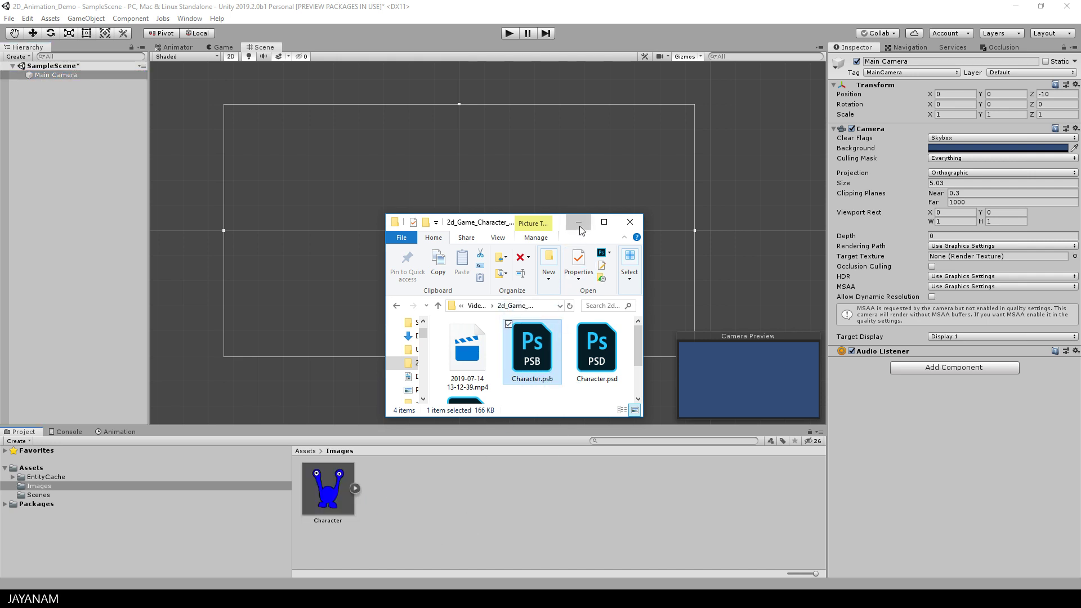
{"action": "left_click", "coordinate": [349, 538]}
Select the Character PSB asset and keep its Sprite Mode on Multiple
{"action": "left_click", "coordinate": [356, 489]}
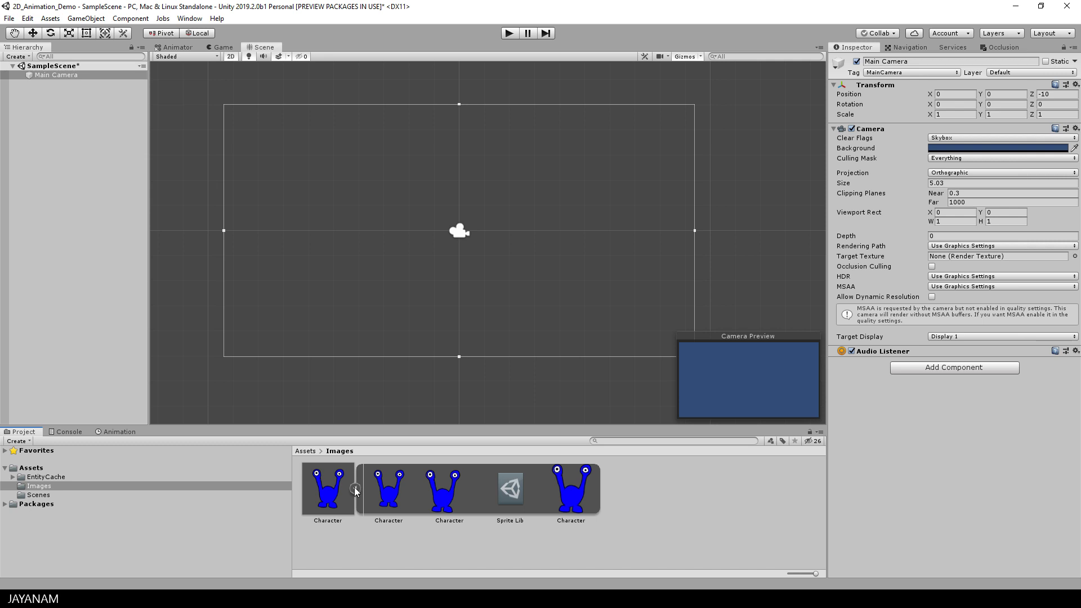
{"action": "left_click", "coordinate": [324, 491]}
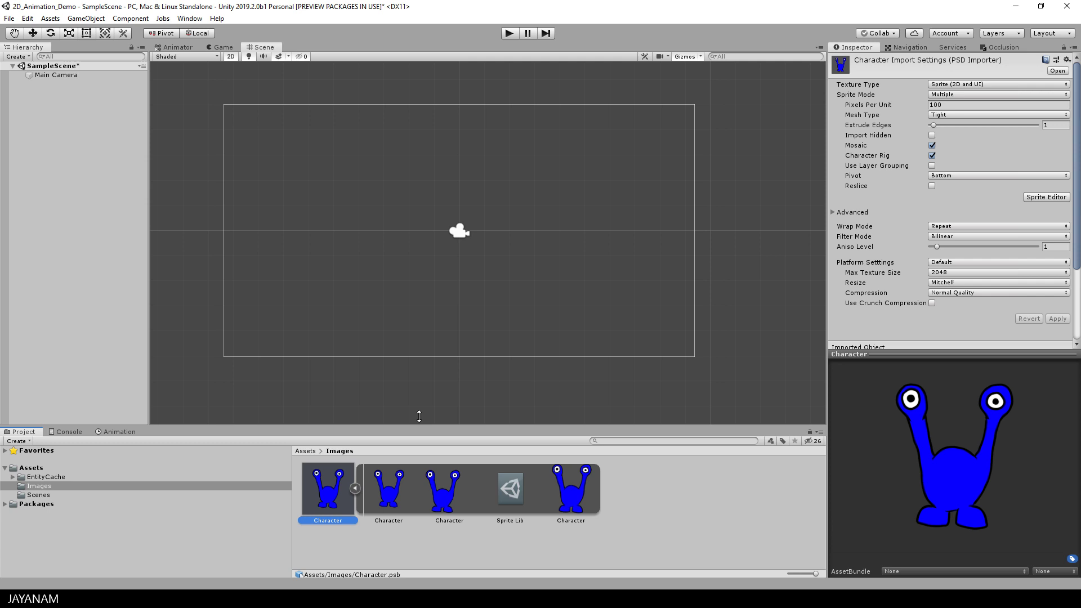
{"action": "left_click", "coordinate": [942, 96]}
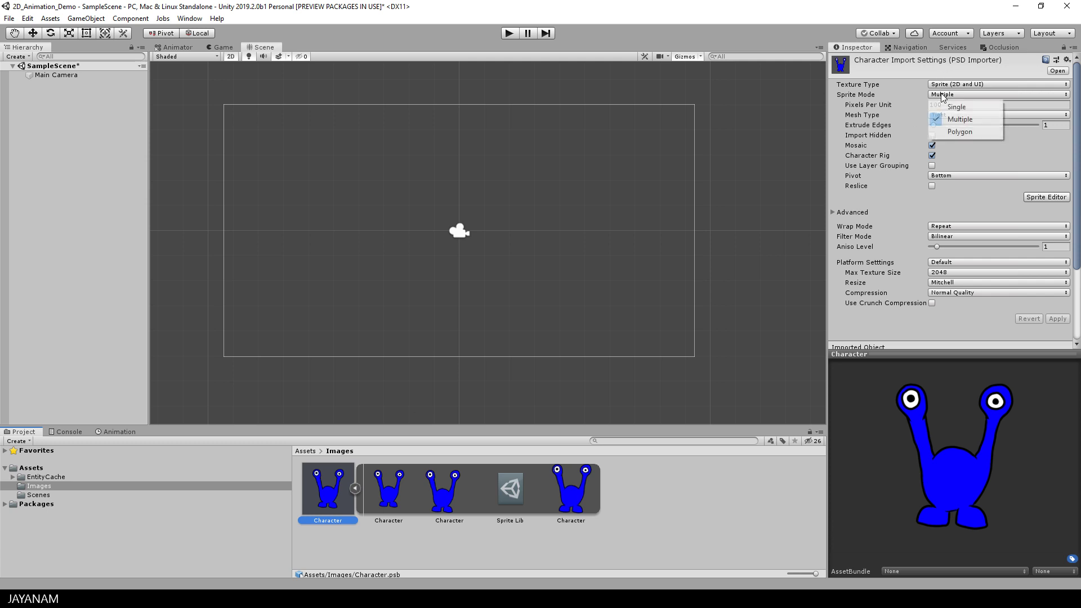
{"action": "left_click", "coordinate": [951, 120]}
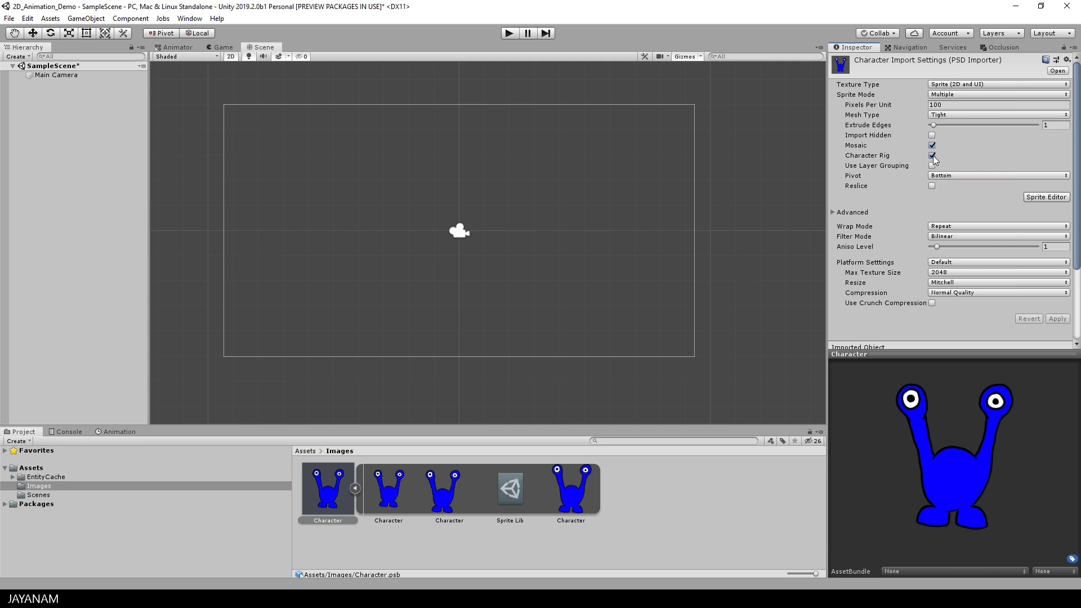
In the Sprite Editor, enlarge the sprite rect to 369×460, apply, and switch to Skinning Editor
{"action": "left_click", "coordinate": [1046, 197]}
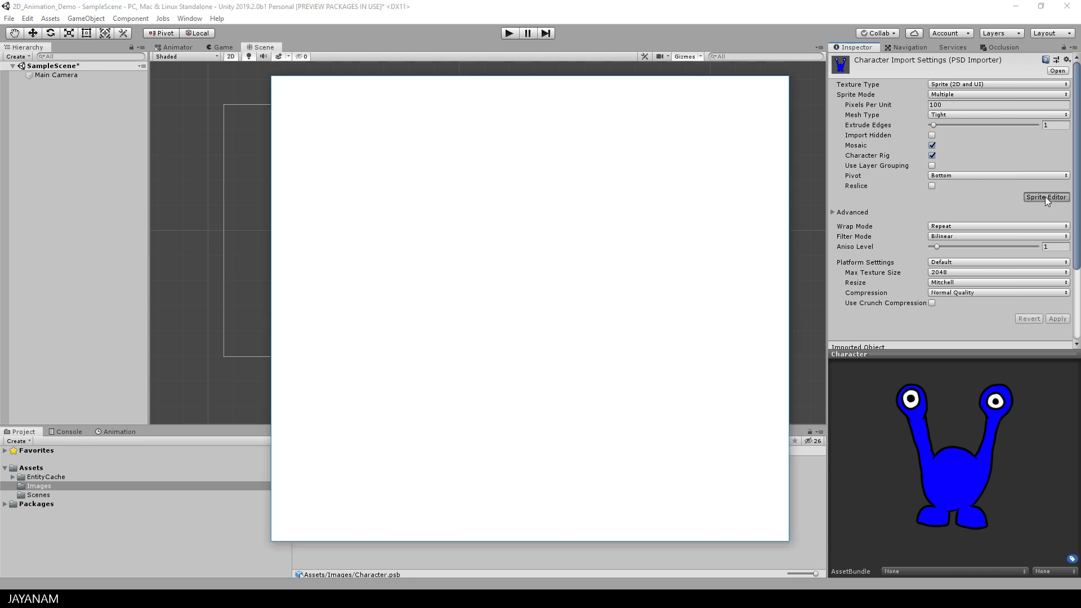
{"action": "left_click_drag", "start_coordinate": [725, 430], "coordinate": [728, 431]}
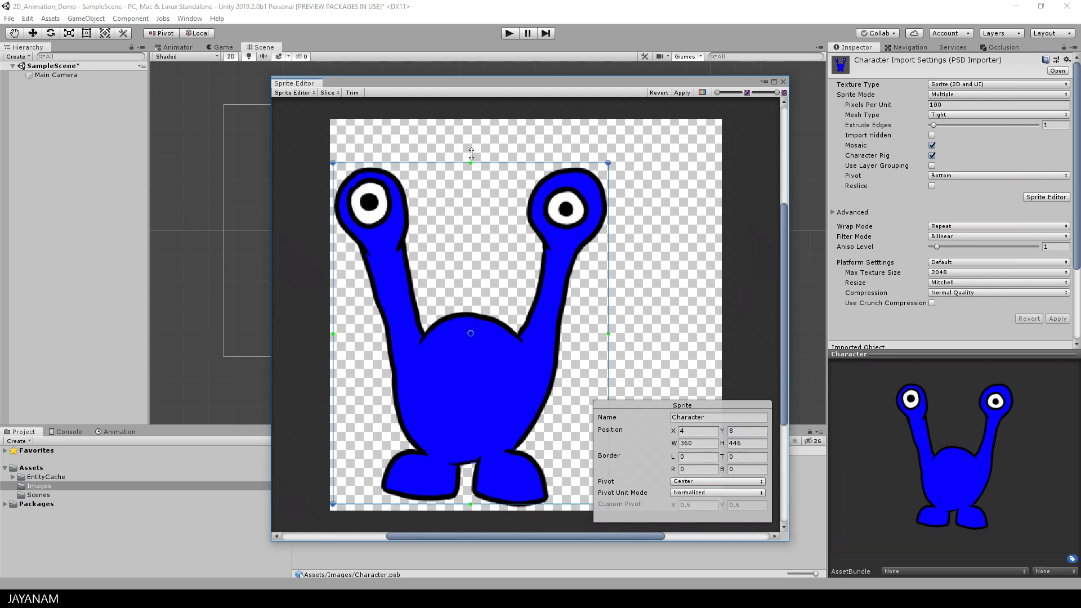
{"action": "left_click_drag", "start_coordinate": [607, 164], "coordinate": [615, 153]}
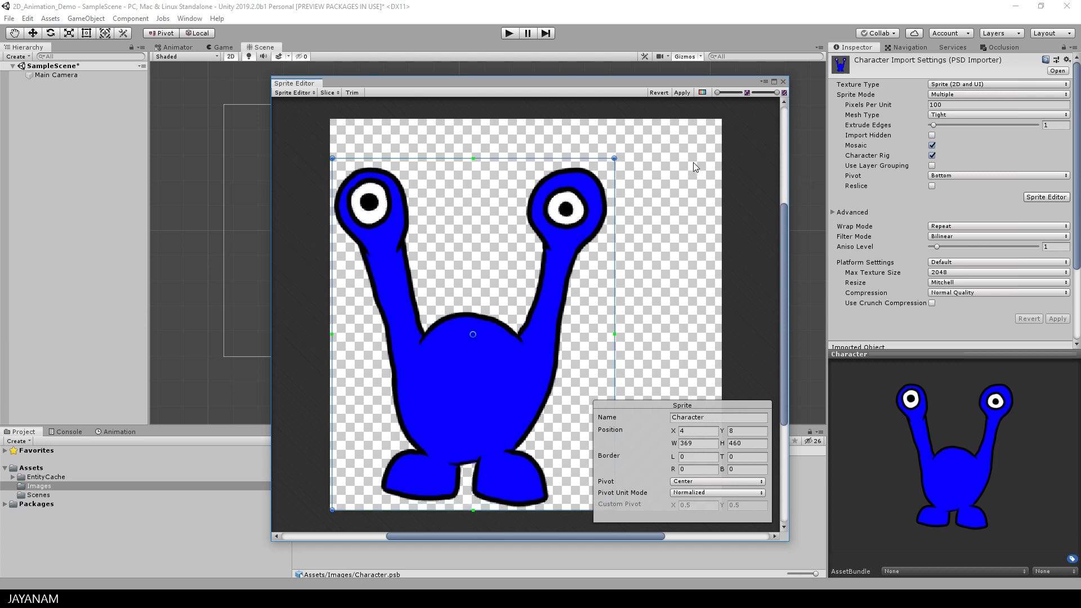
{"action": "left_click", "coordinate": [680, 94]}
{"action": "left_click", "coordinate": [295, 93]}
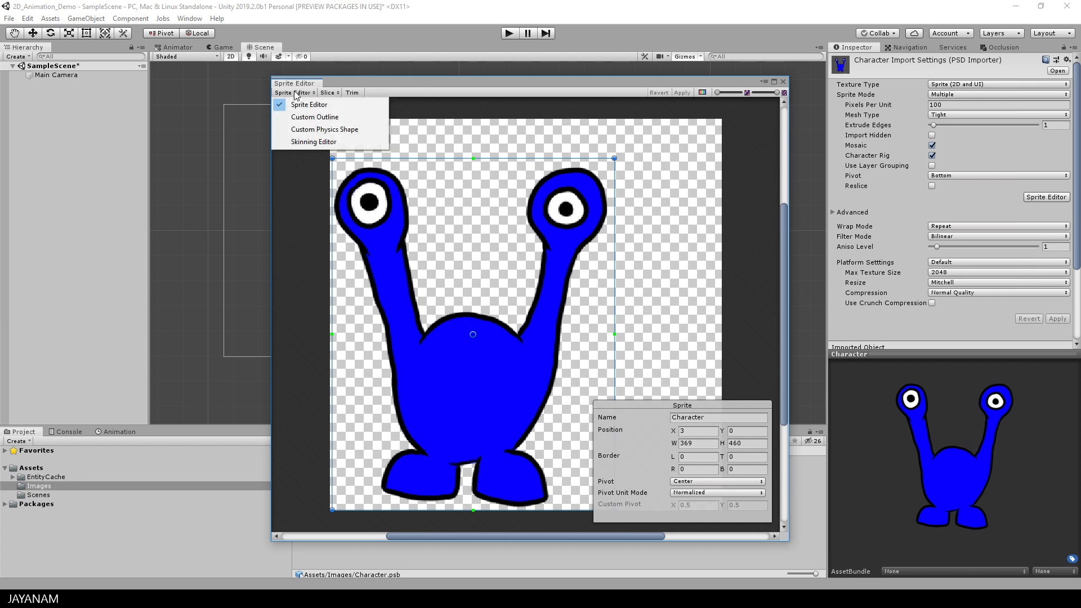
{"action": "left_click", "coordinate": [319, 143]}
Dock the Sprite Editor and create a two-bone spine from between the legs to the head
{"action": "left_click_drag", "start_coordinate": [294, 83], "coordinate": [332, 56]}
{"action": "scroll", "coordinate": [442, 236], "scroll_direction": "down", "scroll_amount": 1}
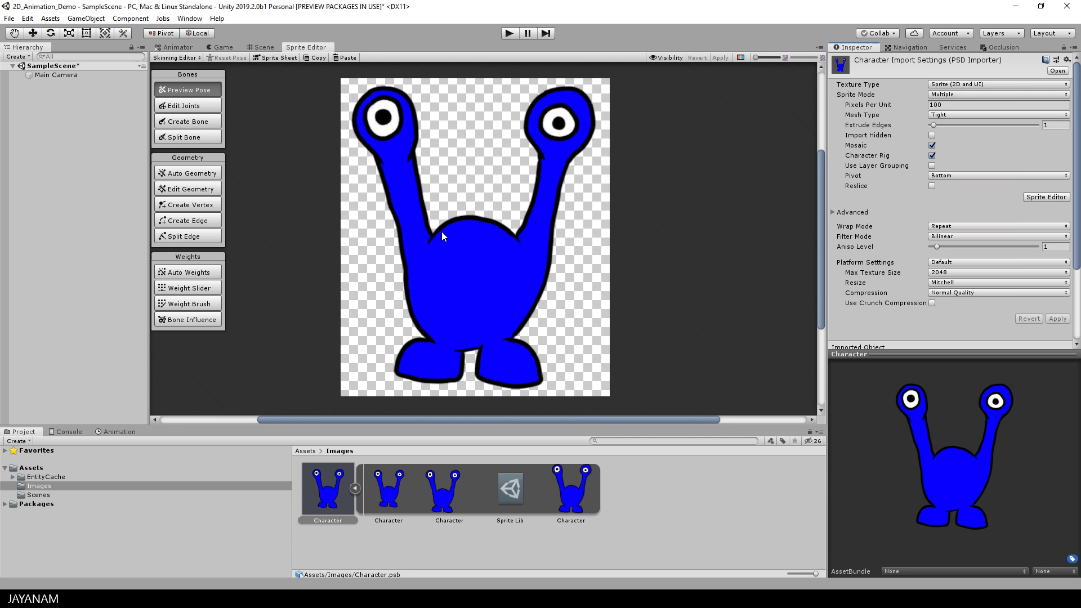
{"action": "left_click", "coordinate": [355, 488]}
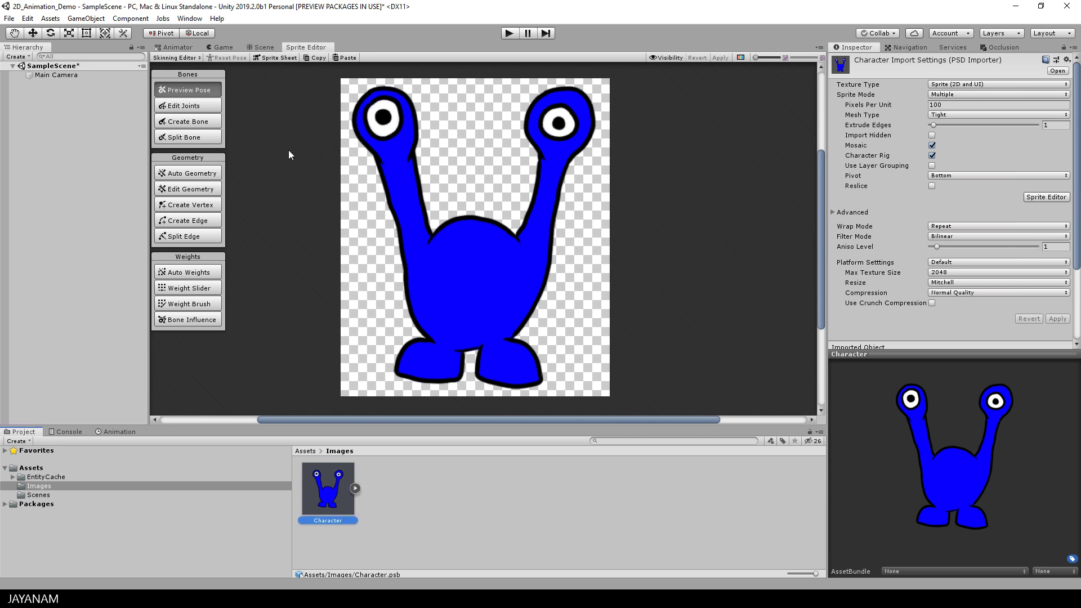
{"action": "left_click", "coordinate": [184, 122]}
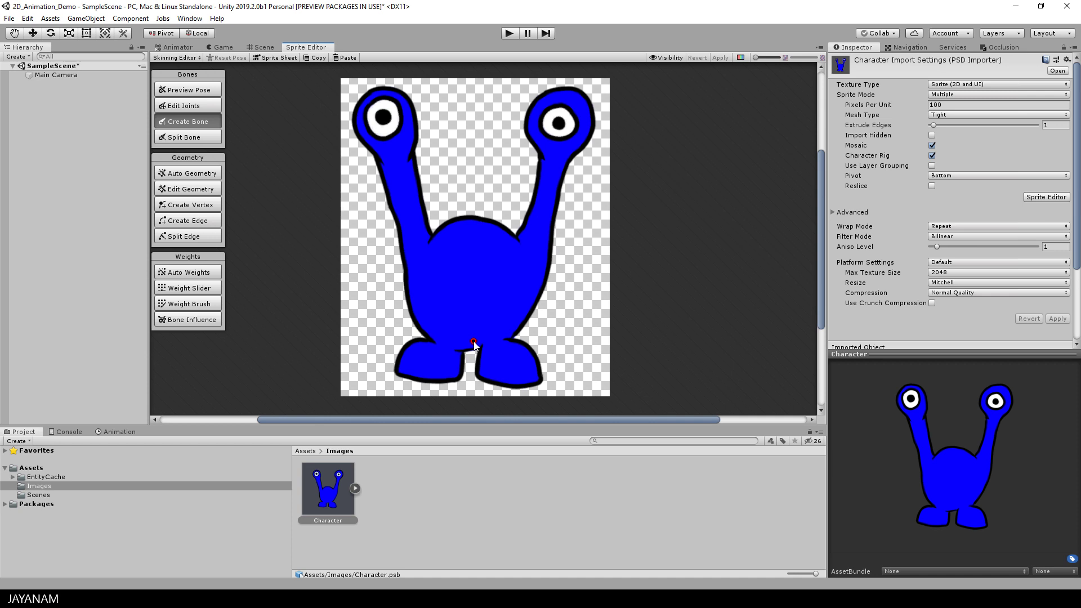
{"action": "left_click", "coordinate": [474, 341]}
{"action": "left_click", "coordinate": [473, 276]}
{"action": "left_click", "coordinate": [472, 216]}
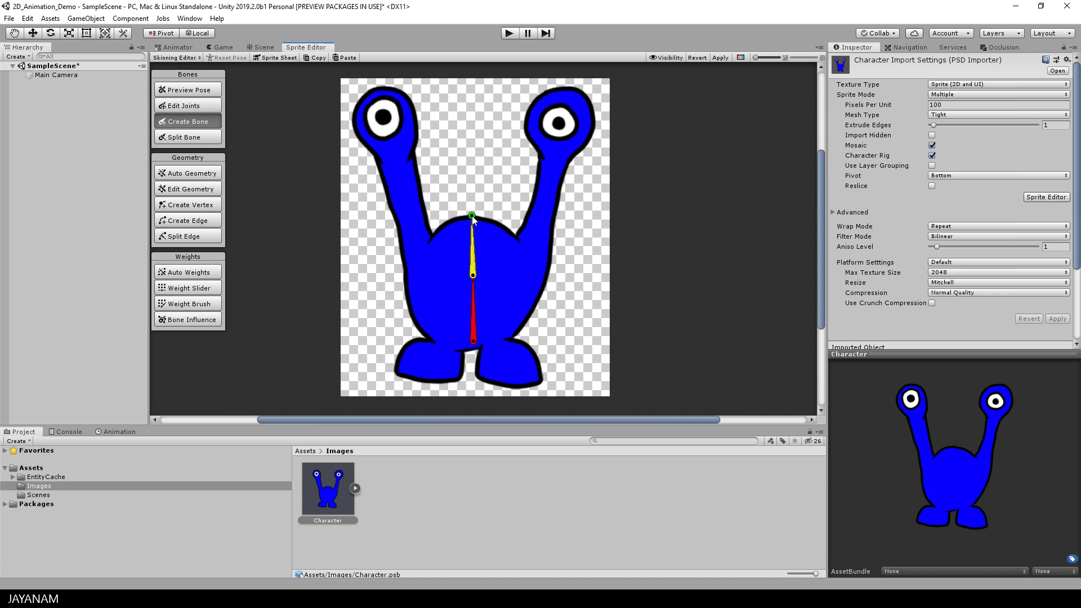
{"action": "right_click", "coordinate": [504, 256]}
Add jointed bone chains up both eye stalks, then start the leg bones from the lower spine
{"action": "left_click", "coordinate": [473, 262]}
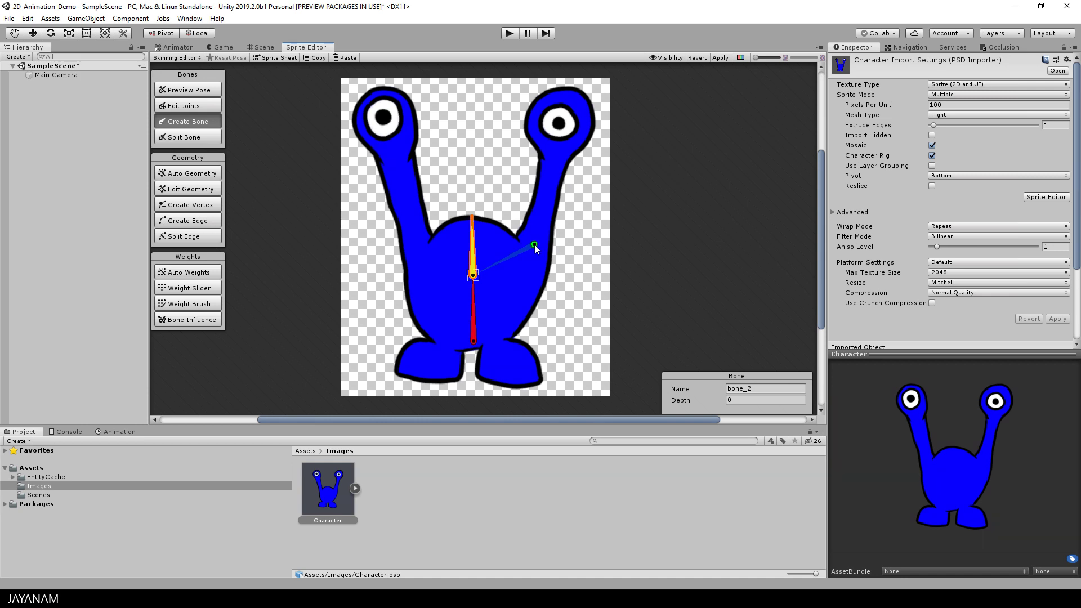
{"action": "left_click", "coordinate": [535, 244]}
{"action": "left_click", "coordinate": [556, 157]}
{"action": "left_click", "coordinate": [560, 132]}
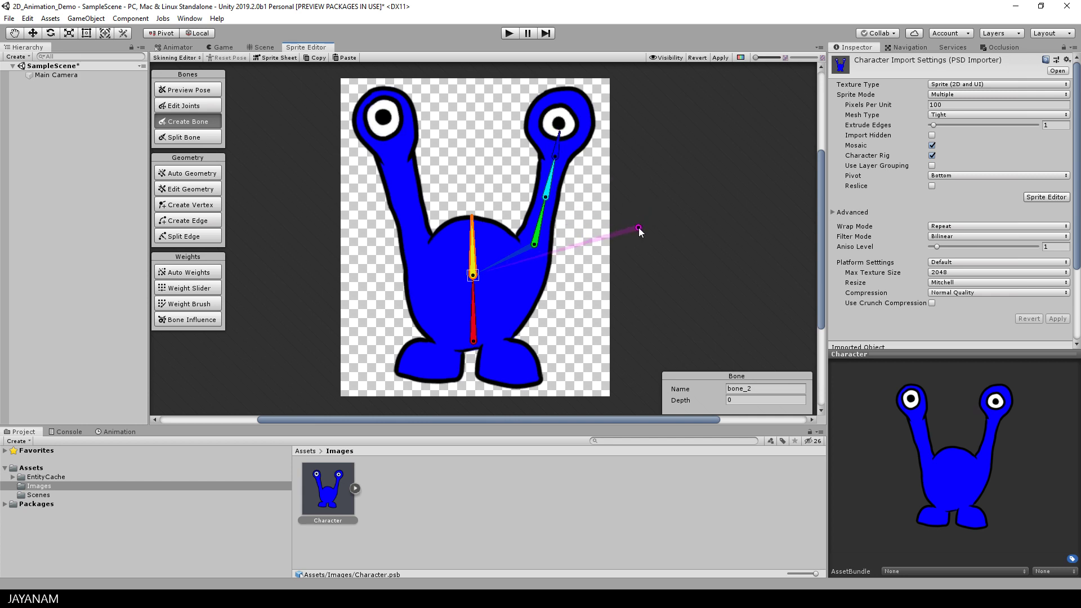
{"action": "key", "text": "Escape"}
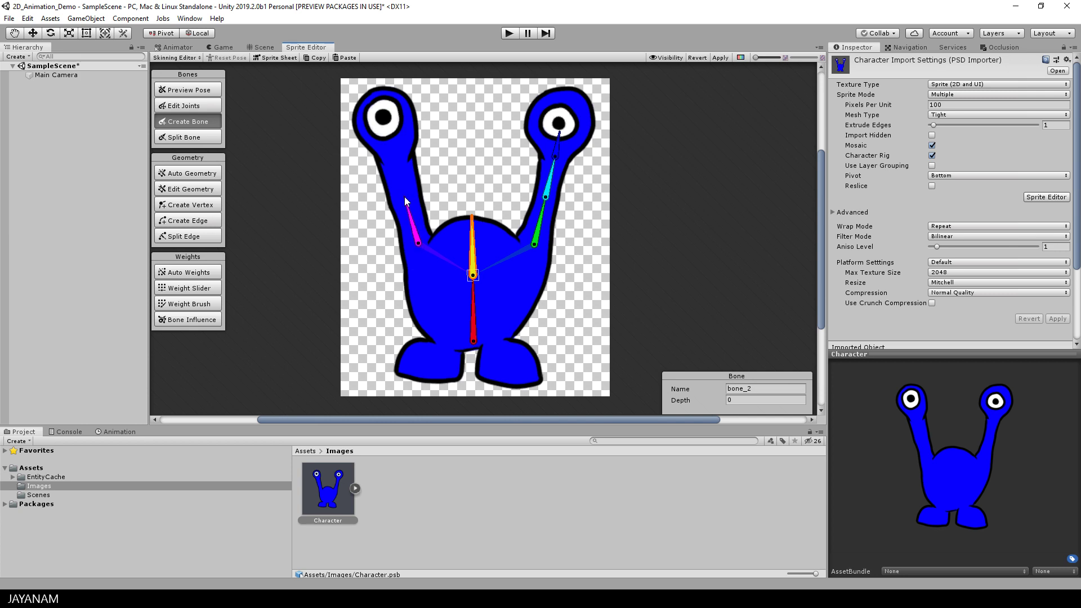
{"action": "left_click", "coordinate": [395, 158]}
{"action": "left_click", "coordinate": [386, 132]}
{"action": "key", "text": "Escape"}
{"action": "left_click", "coordinate": [474, 332]}
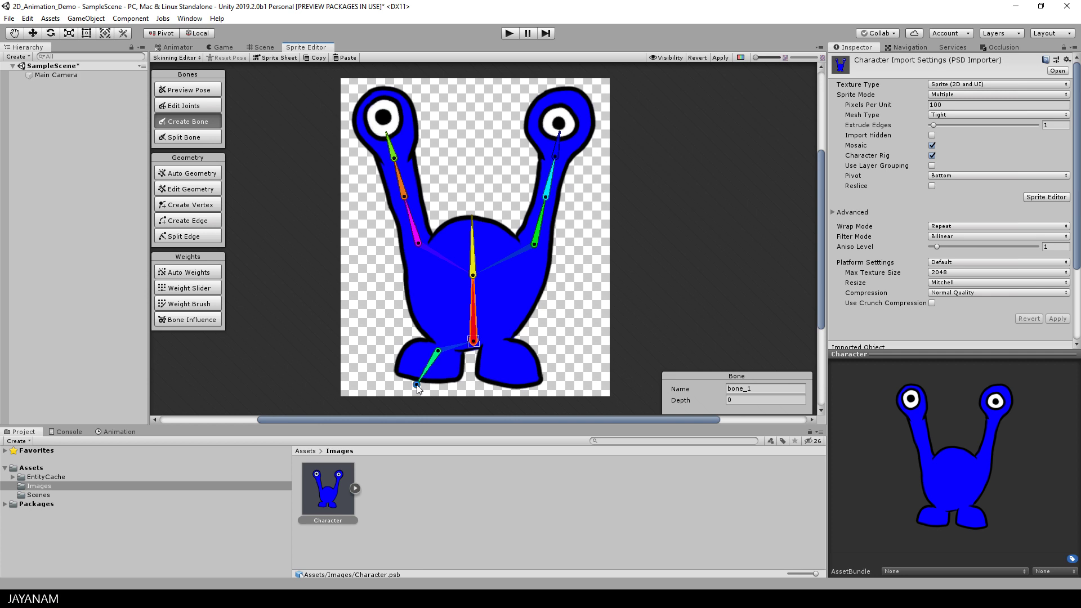
{"action": "key", "text": "ctrl+z"}
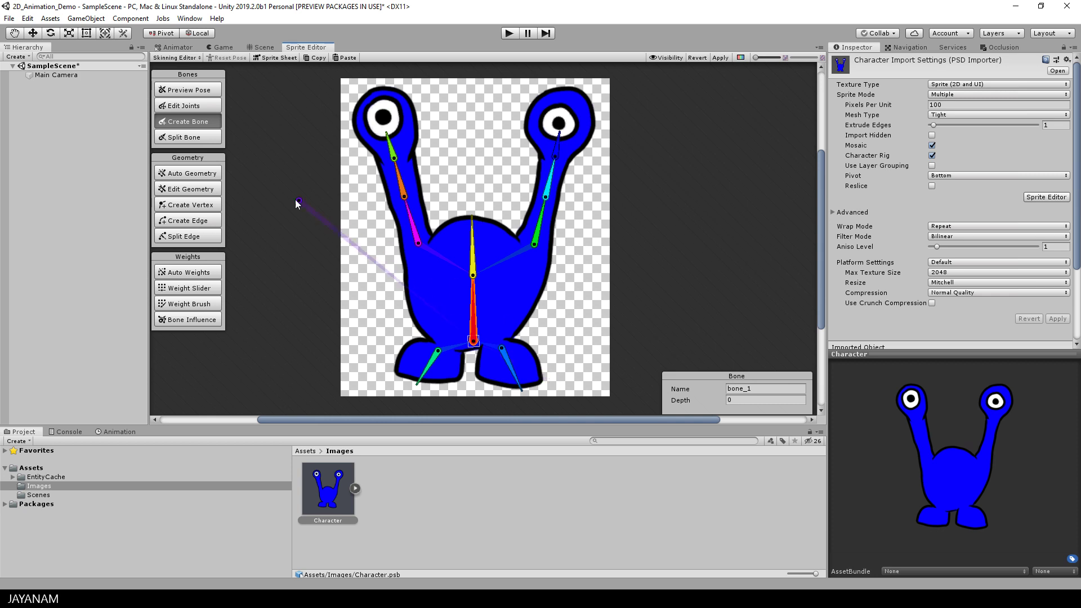
Raise the spine's base joint and middle joint slightly with Edit Joints
{"action": "left_click", "coordinate": [184, 105]}
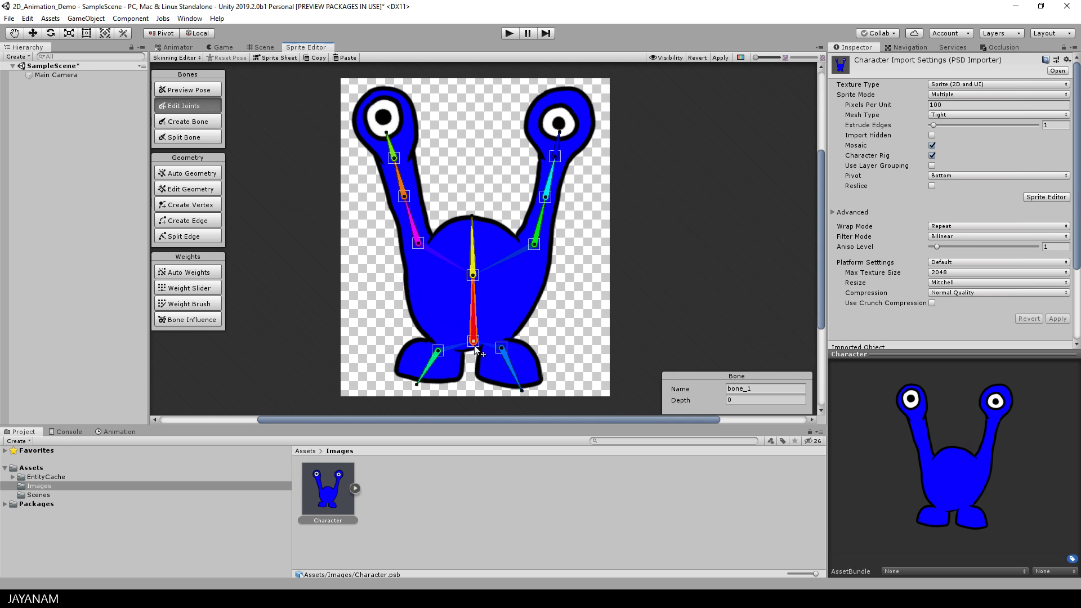
{"action": "left_click_drag", "start_coordinate": [474, 343], "coordinate": [474, 336]}
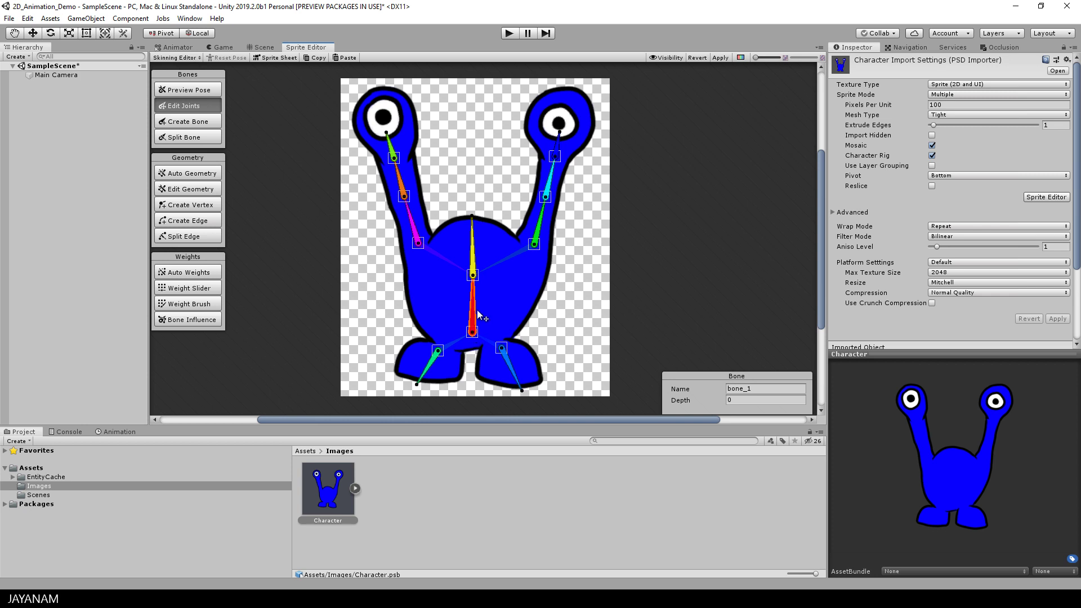
{"action": "left_click_drag", "start_coordinate": [474, 278], "coordinate": [476, 269]}
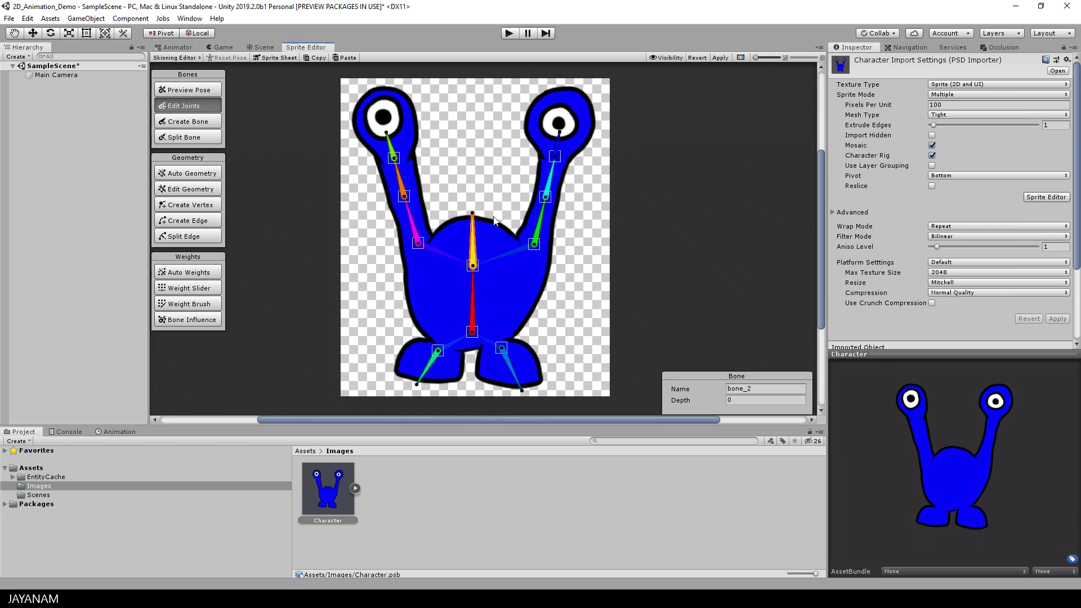
Rename the two leg bones foot_l and foot_r
{"action": "left_click", "coordinate": [514, 370]}
{"action": "left_click", "coordinate": [754, 389]}
{"action": "key", "text": "ctrl+a"}
{"action": "type", "text": "foot_l"}
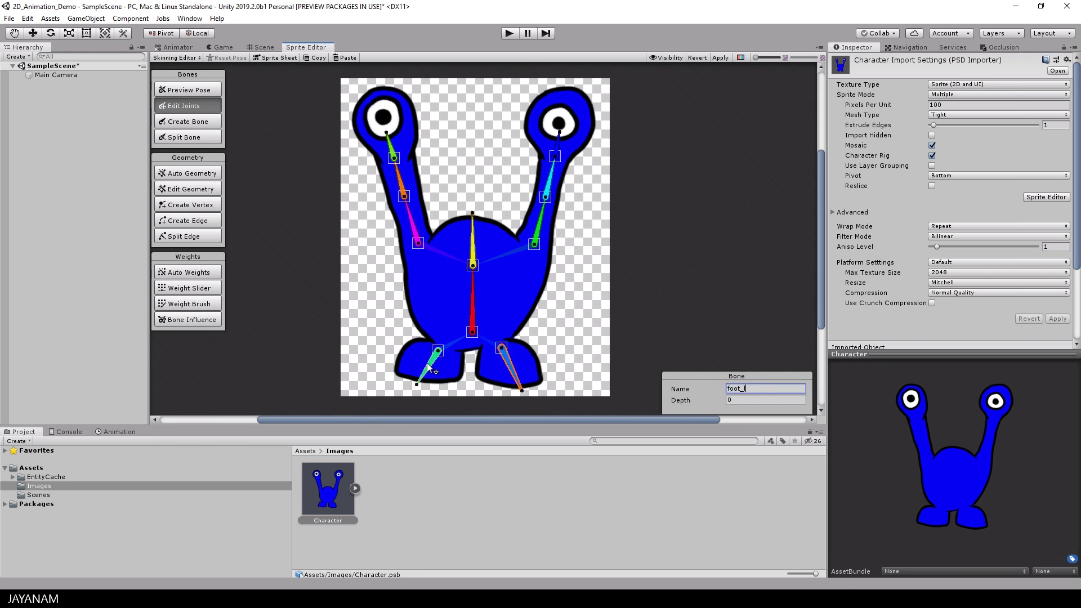
{"action": "left_click", "coordinate": [428, 367]}
{"action": "left_click", "coordinate": [727, 389]}
{"action": "type", "text": "foot_r"}
{"action": "left_click_drag", "start_coordinate": [747, 389], "coordinate": [784, 387]}
{"action": "key", "text": "BackSpace"}
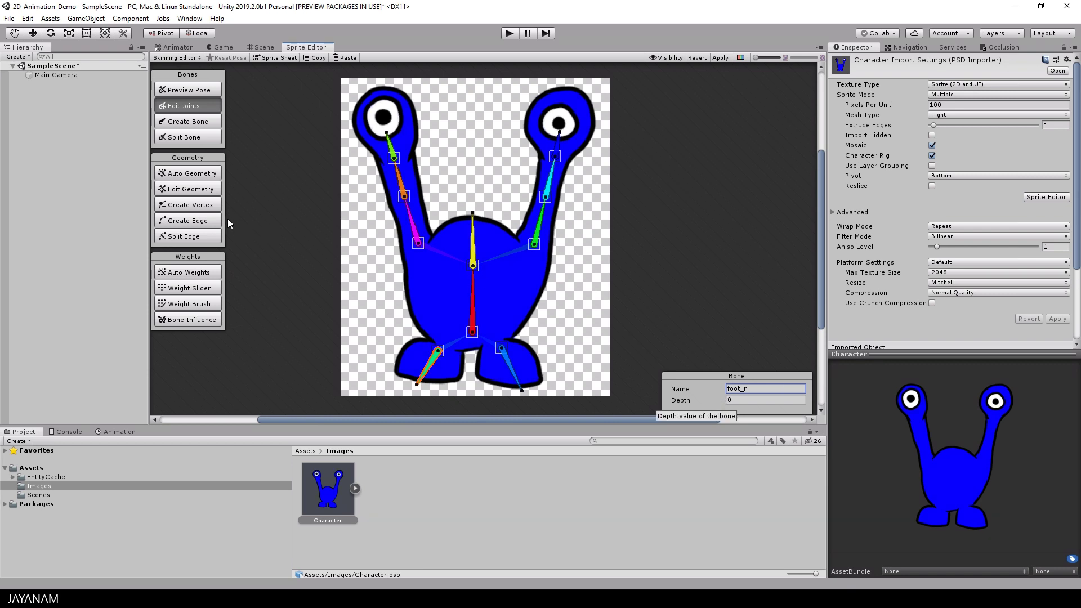
Run Auto Geometry with Outline Detail 50 and Subdivide 50, generating for all visible sprites
{"action": "left_click", "coordinate": [188, 173]}
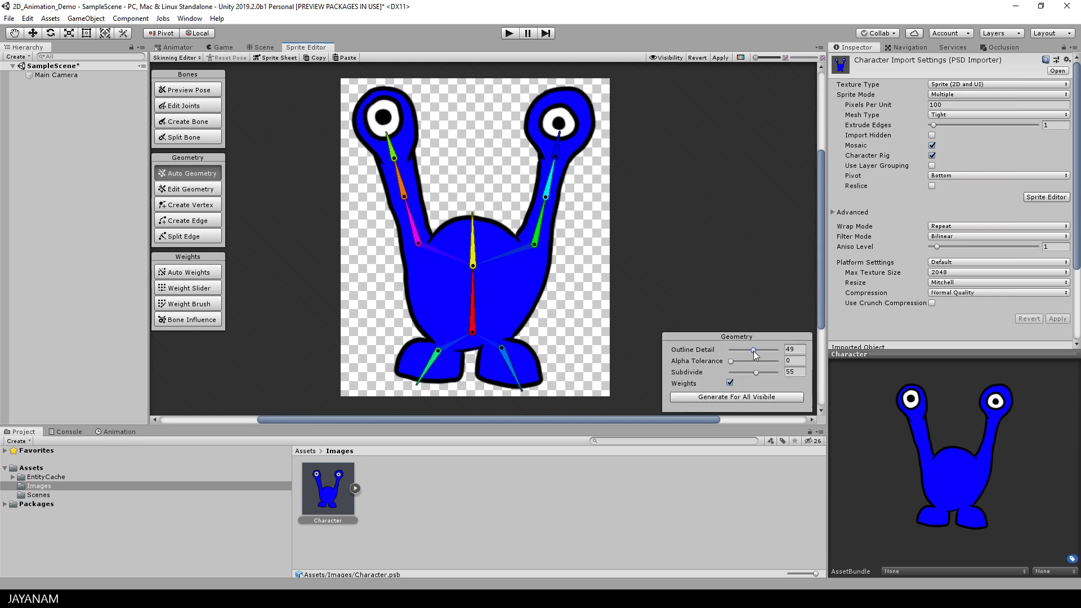
{"action": "left_click_drag", "start_coordinate": [753, 350], "coordinate": [755, 354]}
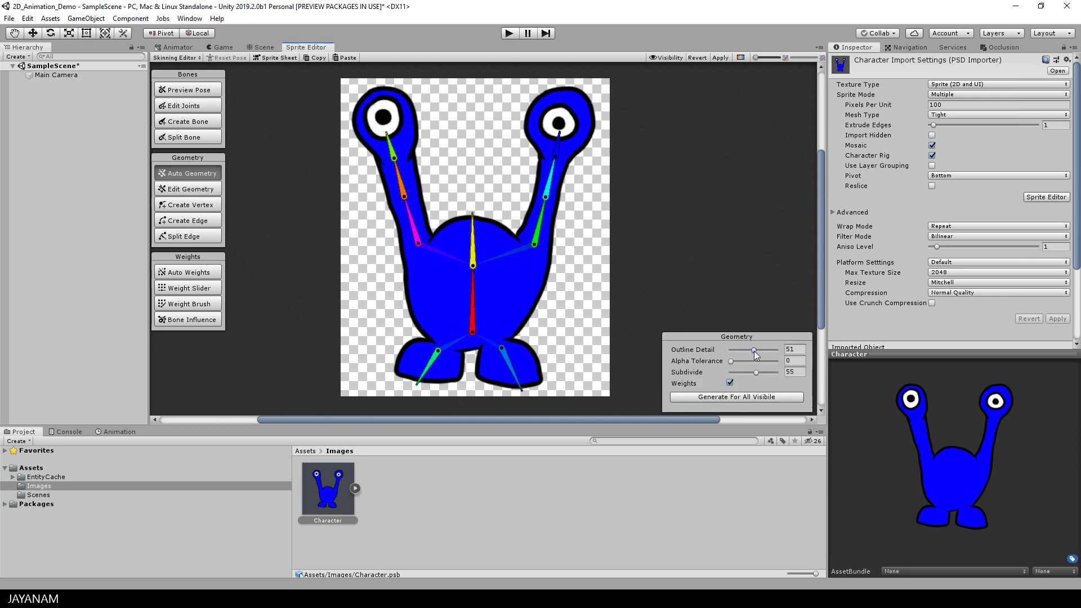
{"action": "left_click", "coordinate": [790, 372]}
{"action": "type", "text": "50"}
{"action": "left_click", "coordinate": [786, 349]}
{"action": "type", "text": "100"}
{"action": "key", "text": "BackSpace"}
{"action": "key", "text": "BackSpace"}
{"action": "type", "text": "50"}
{"action": "left_click", "coordinate": [745, 398]}
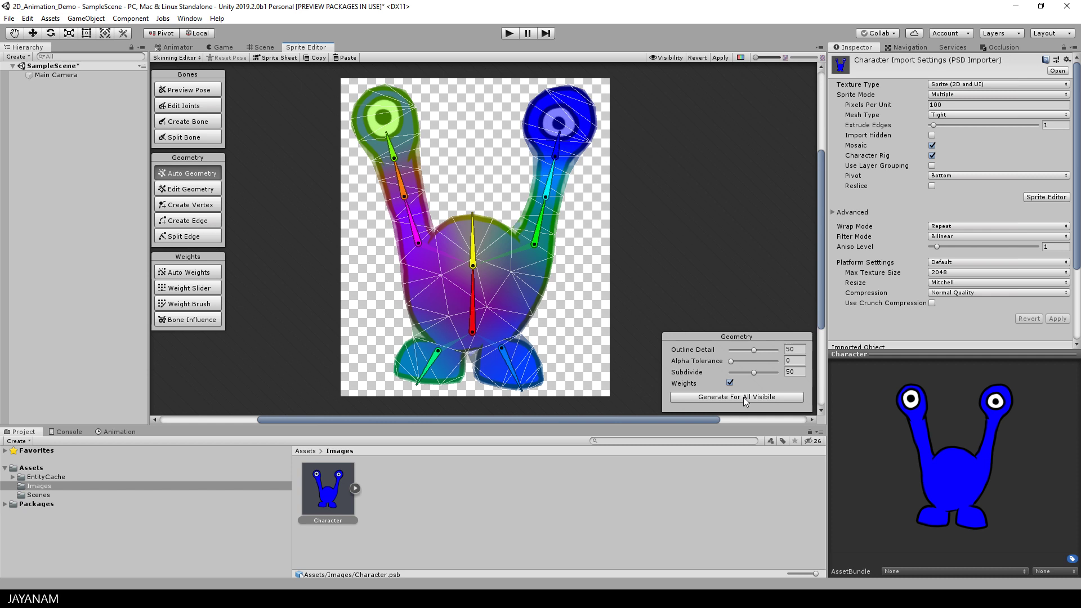
{"action": "left_click", "coordinate": [192, 90]}
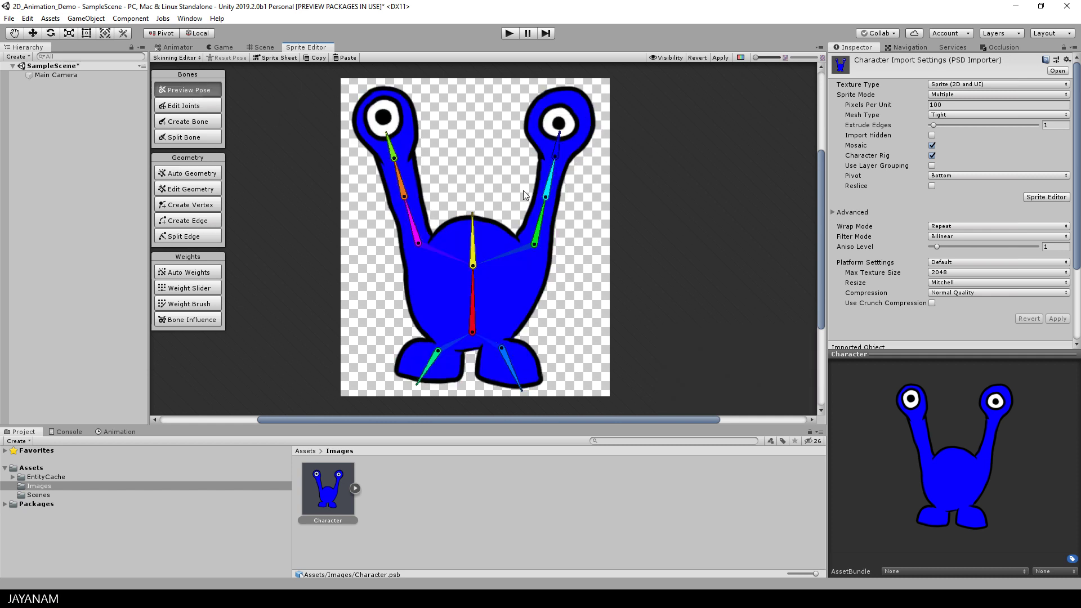
{"action": "left_click_drag", "start_coordinate": [549, 179], "coordinate": [553, 148]}
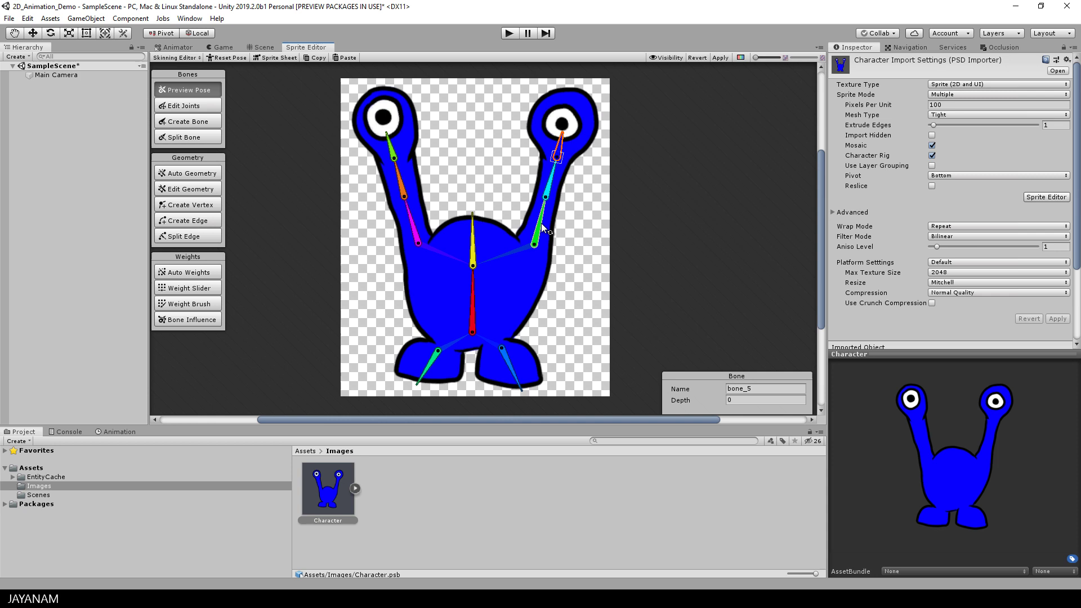
{"action": "left_click_drag", "start_coordinate": [539, 225], "coordinate": [539, 225]}
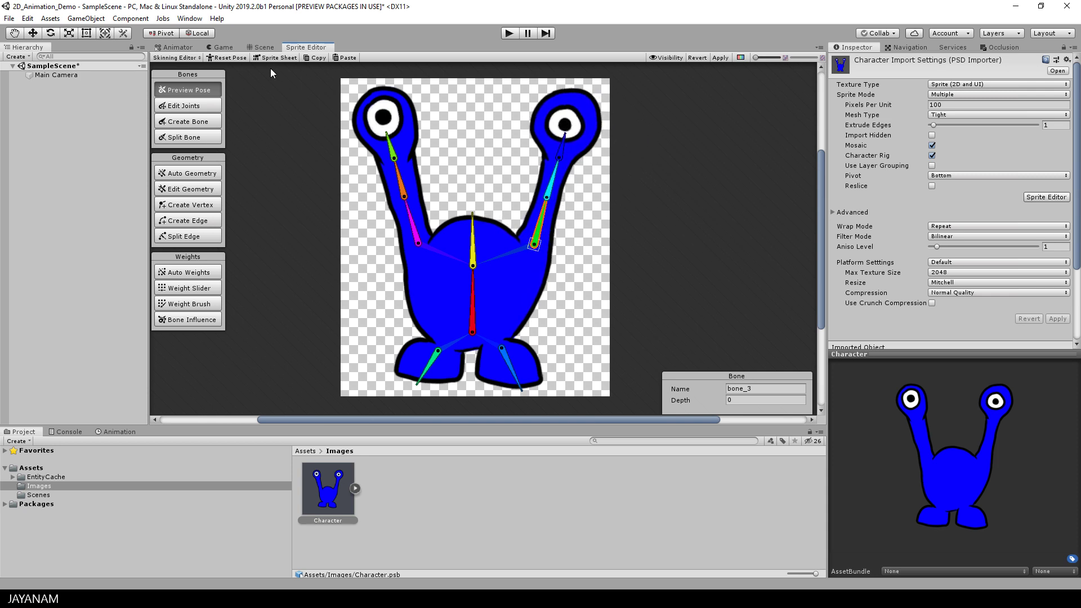
{"action": "left_click", "coordinate": [235, 57]}
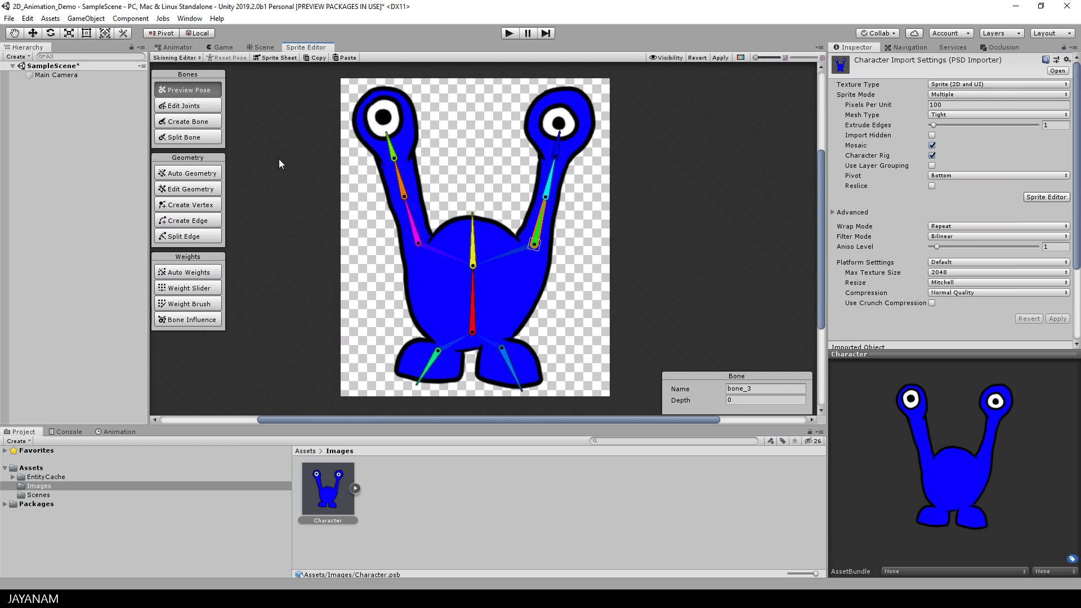
Open Edit Geometry and select the character sprite to show its mesh
{"action": "left_click", "coordinate": [210, 187]}
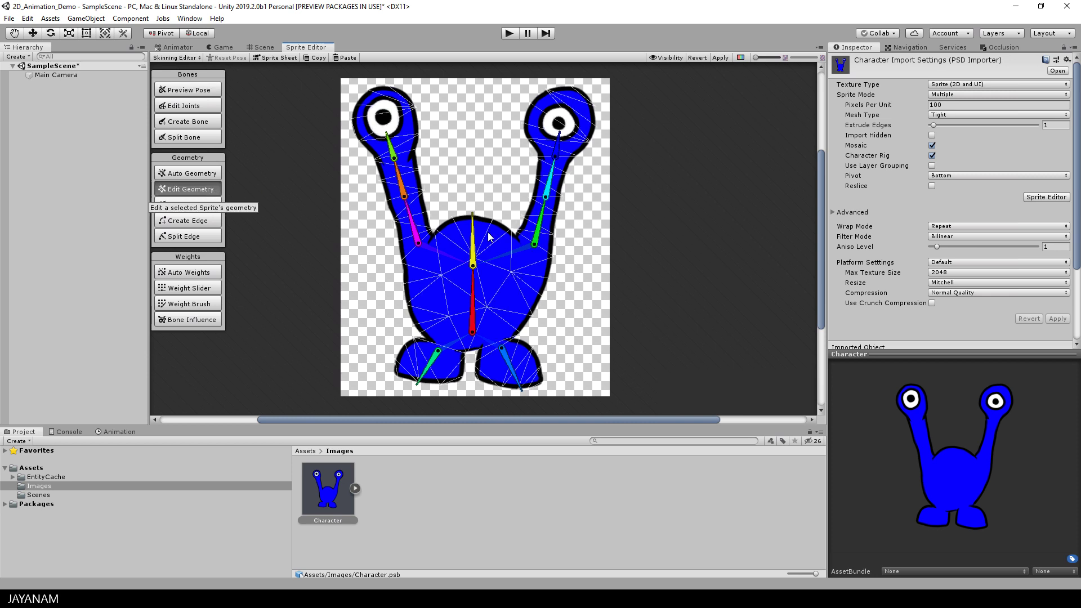
{"action": "scroll", "coordinate": [521, 243], "scroll_direction": "up", "scroll_amount": 1}
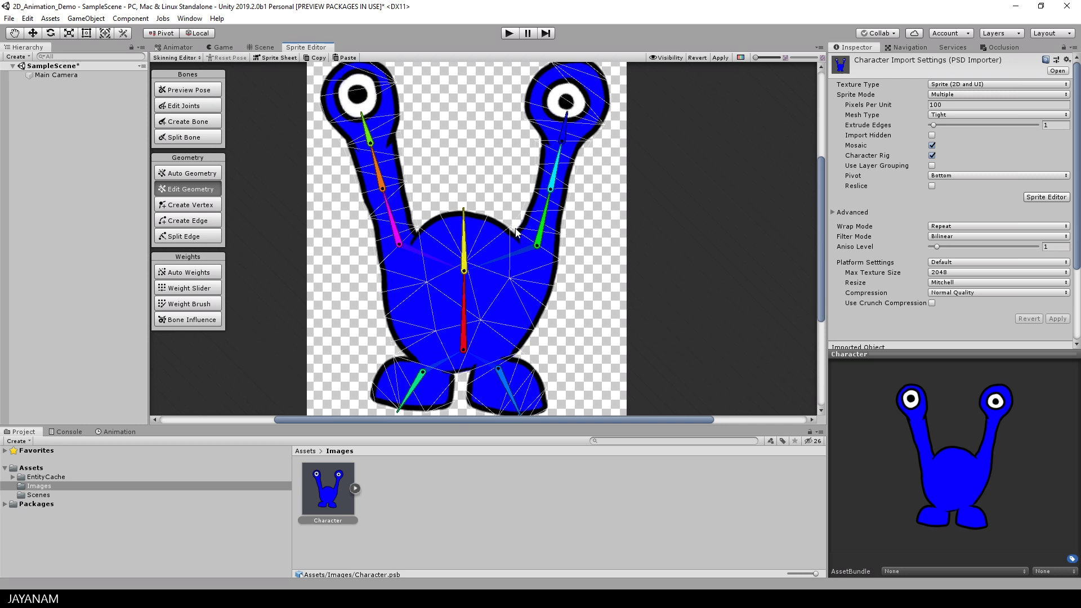
{"action": "left_click", "coordinate": [516, 231]}
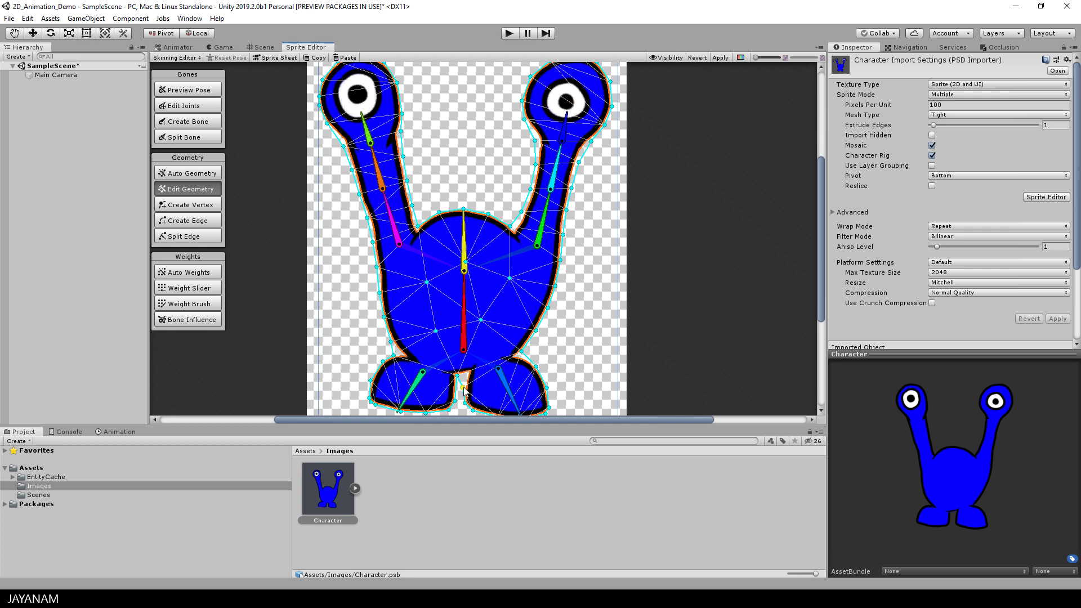
{"action": "scroll", "coordinate": [493, 376], "scroll_direction": "up", "scroll_amount": 1}
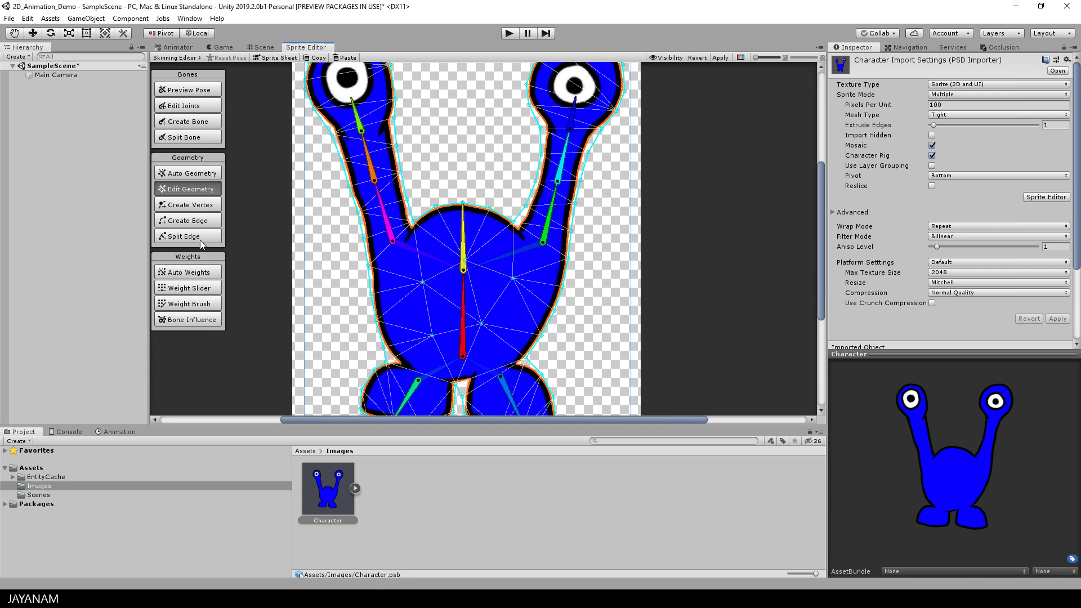
{"action": "scroll", "coordinate": [453, 319], "scroll_direction": "up", "scroll_amount": 1}
{"action": "scroll", "coordinate": [453, 319], "scroll_direction": "up", "scroll_amount": 3}
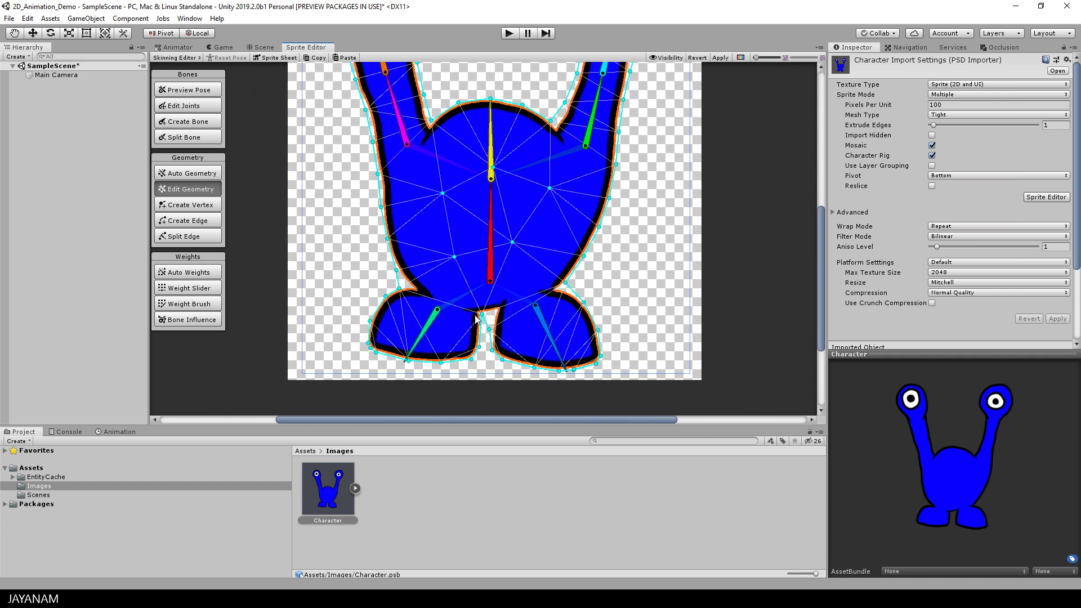
Split Edge to add vertices between the feet, on both feet and both body sides
{"action": "left_click", "coordinate": [198, 236]}
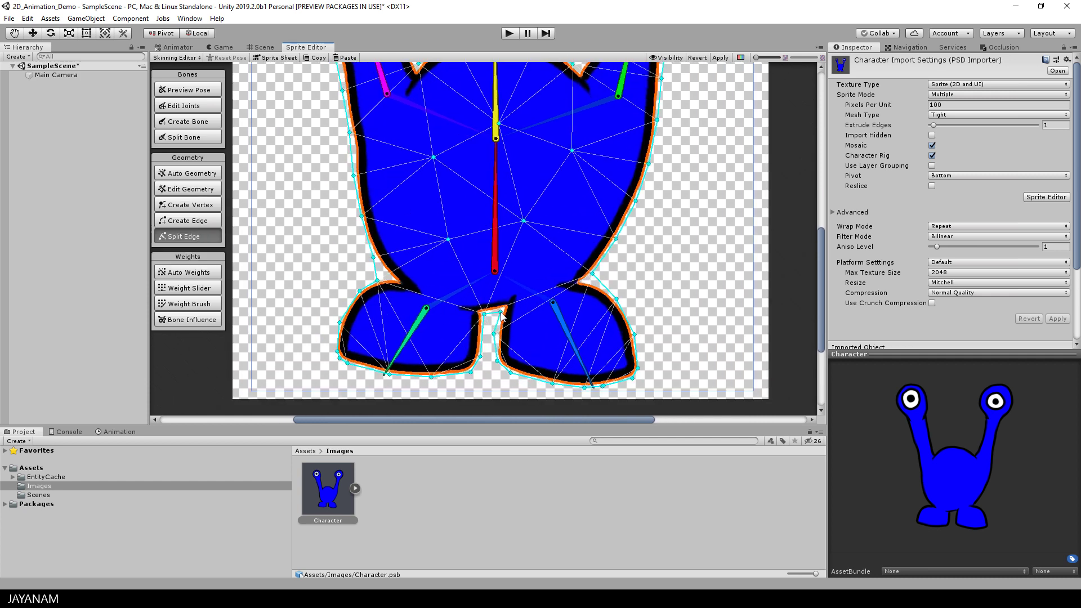
{"action": "left_click", "coordinate": [501, 312]}
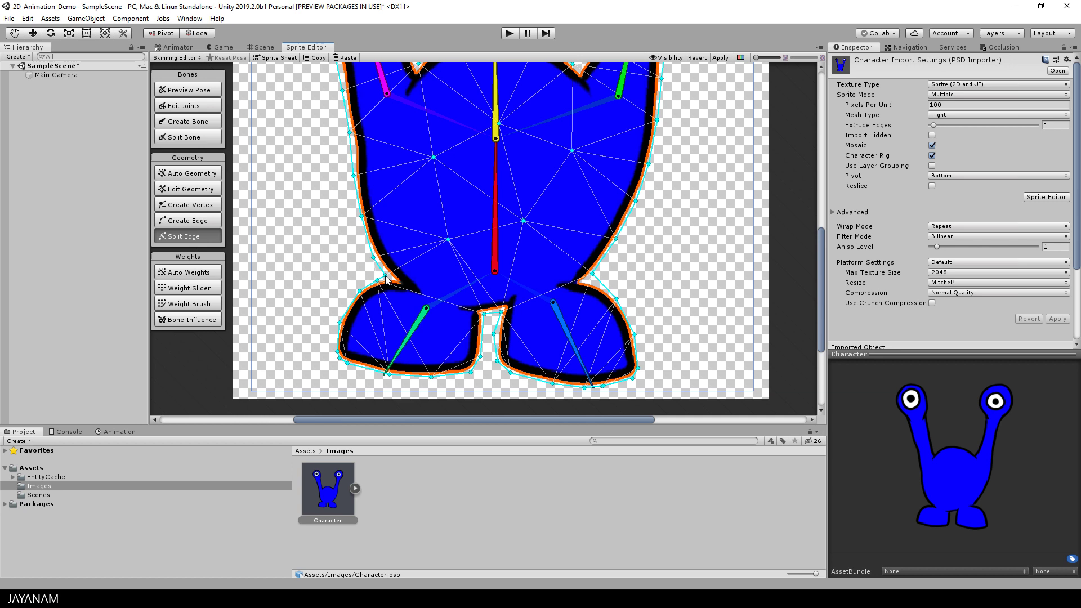
{"action": "left_click", "coordinate": [386, 275]}
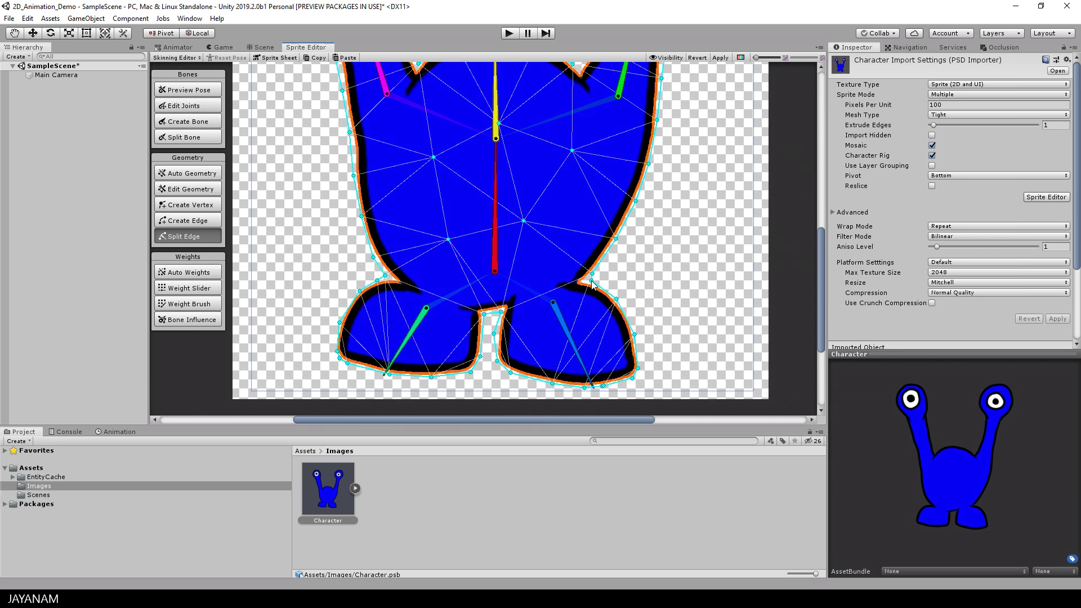
{"action": "left_click", "coordinate": [595, 284]}
{"action": "left_click", "coordinate": [588, 285]}
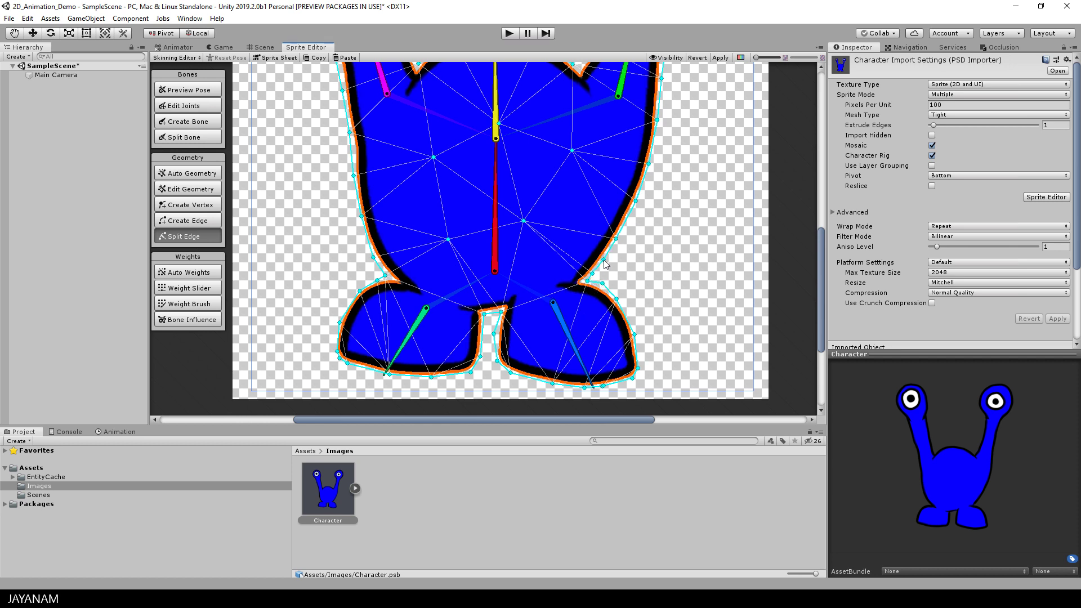
{"action": "left_click", "coordinate": [605, 264]}
{"action": "left_click", "coordinate": [354, 150]}
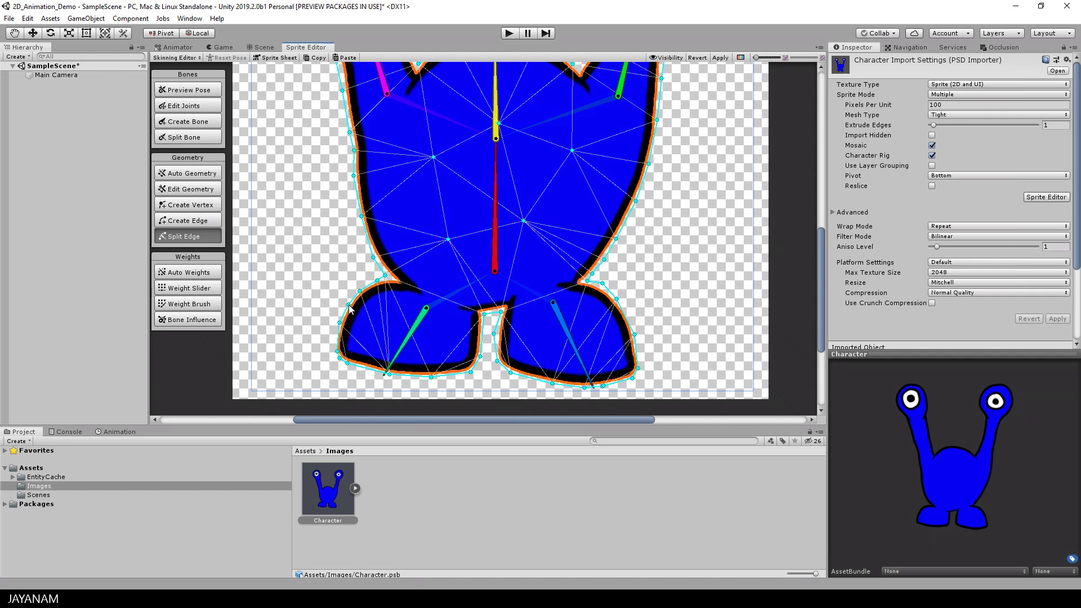
Add vertices along the left and right eye-stalk outlines, pulling one right-stalk vertex inward
{"action": "middle_click_drag", "start_coordinate": [683, 163], "coordinate": [615, 389]}
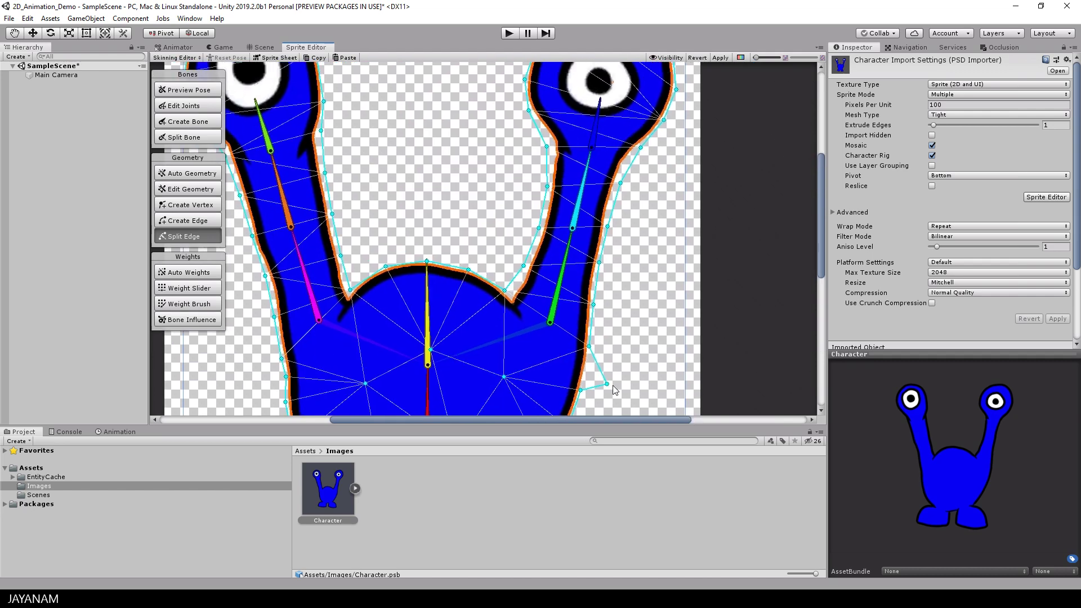
{"action": "middle_click_drag", "start_coordinate": [326, 75], "coordinate": [438, 198]}
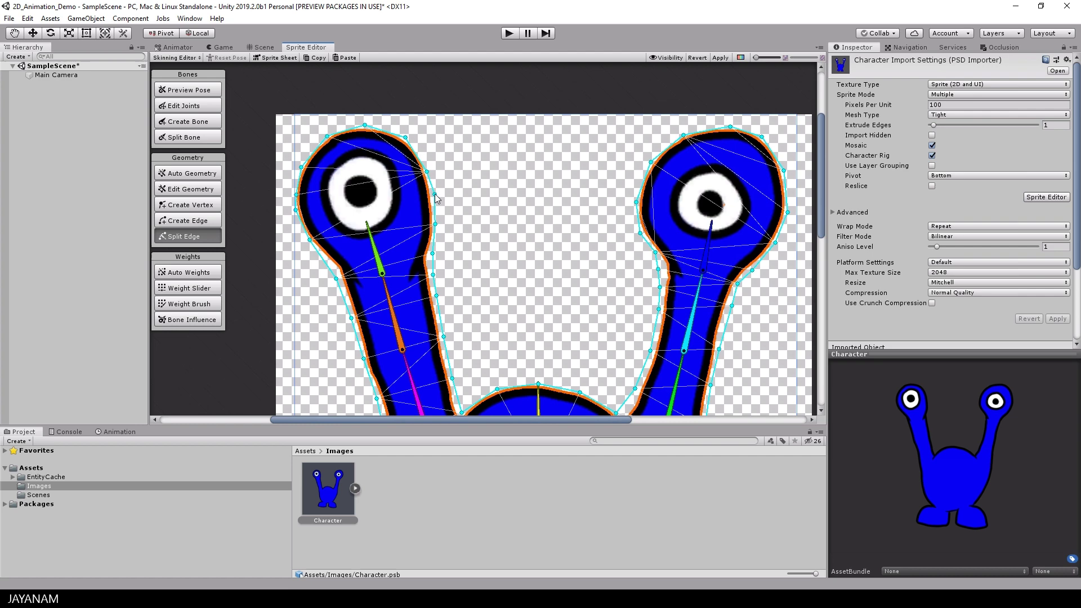
{"action": "left_click", "coordinate": [433, 194]}
{"action": "left_click", "coordinate": [417, 151]}
{"action": "left_click", "coordinate": [384, 128]}
{"action": "left_click", "coordinate": [345, 128]}
{"action": "left_click", "coordinate": [313, 150]}
{"action": "left_click", "coordinate": [331, 264]}
{"action": "left_click", "coordinate": [344, 299]}
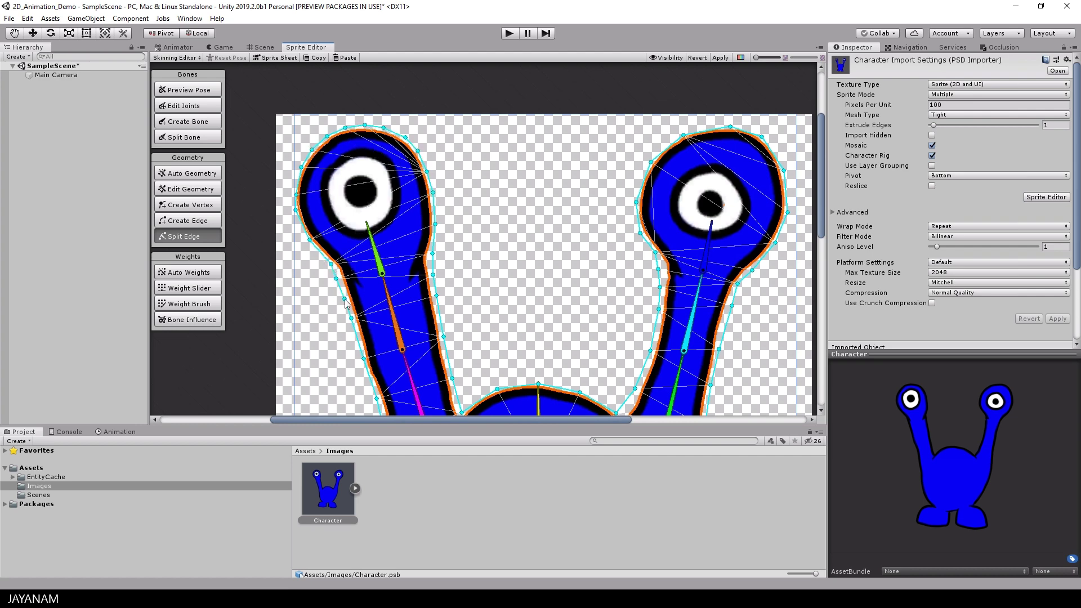
{"action": "left_click", "coordinate": [661, 147]}
{"action": "left_click", "coordinate": [788, 191]}
{"action": "left_click_drag", "start_coordinate": [787, 202], "coordinate": [748, 204]}
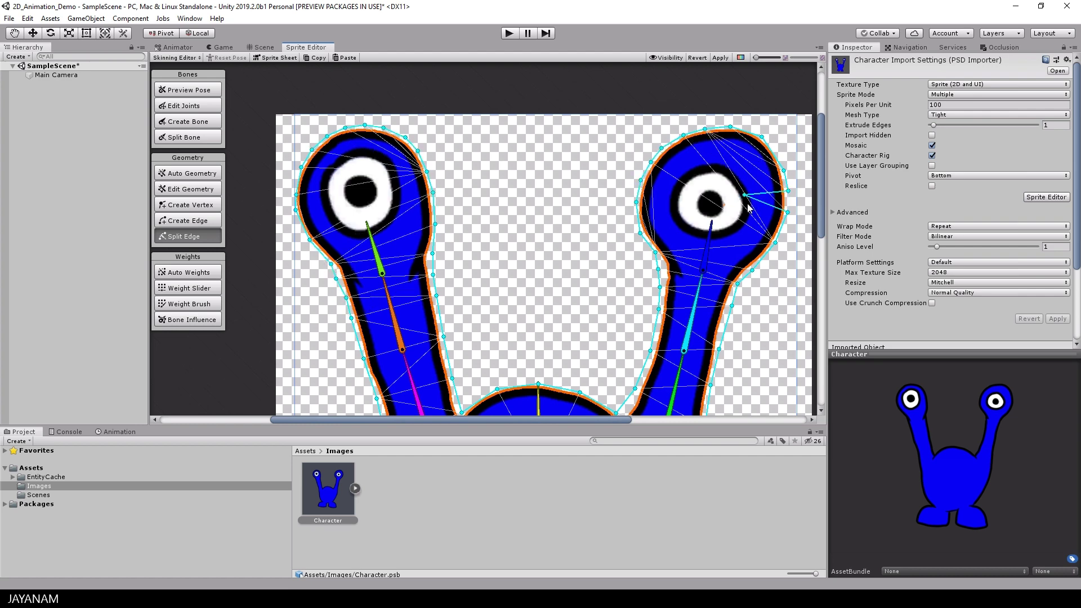
{"action": "scroll", "coordinate": [727, 253], "scroll_direction": "down", "scroll_amount": 2}
{"action": "middle_click_drag", "start_coordinate": [642, 316], "coordinate": [642, 217]}
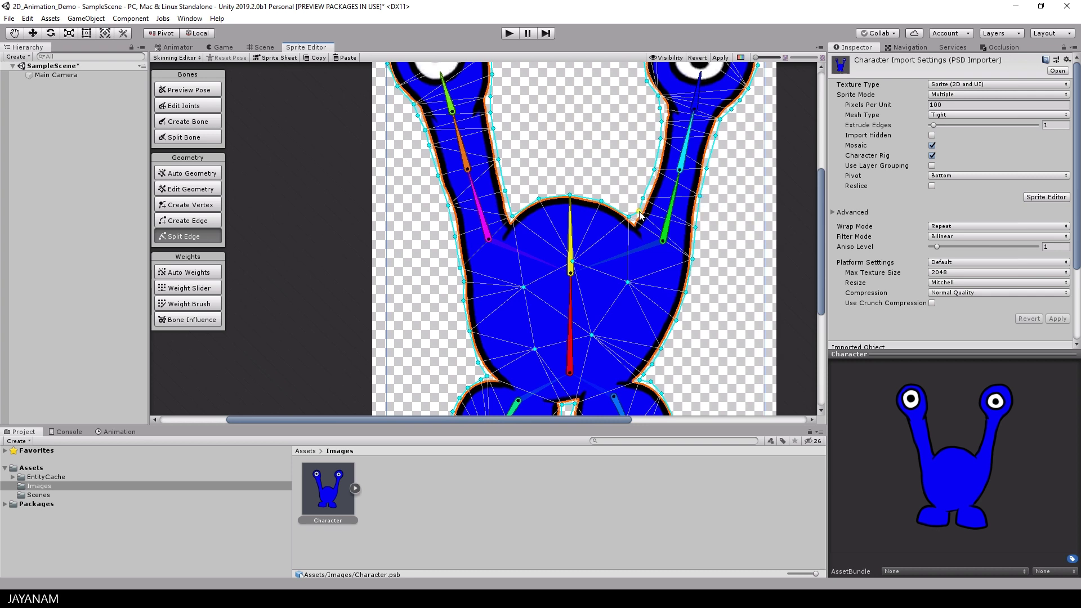
{"action": "middle_click_drag", "start_coordinate": [681, 341], "coordinate": [708, 211]}
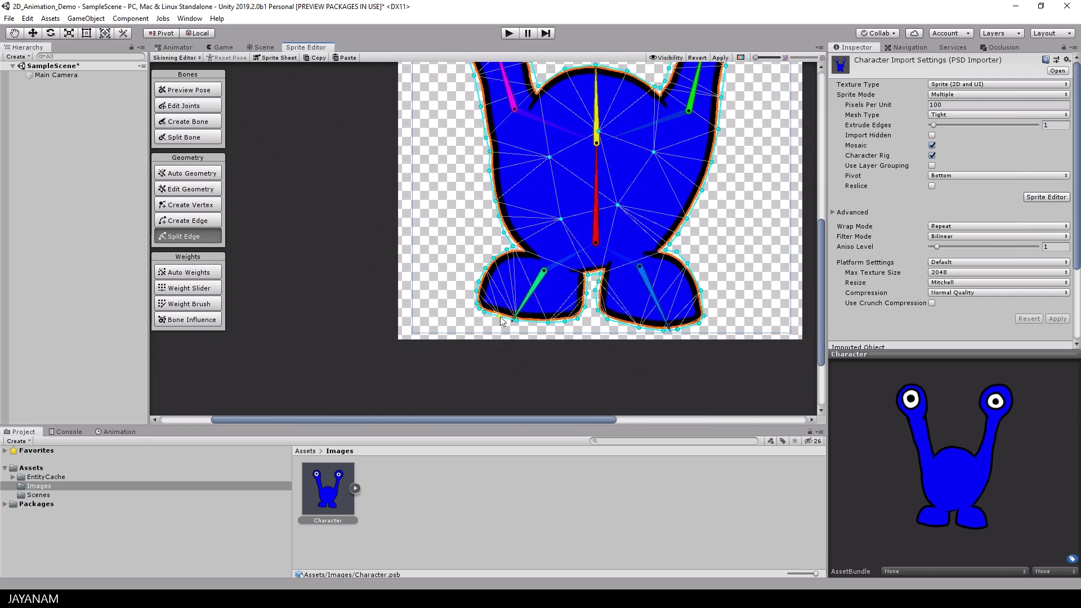
Return to Edit Geometry, inspect eye-stalk edges and vertices, and zoom out to the whole sprite
{"action": "left_click", "coordinate": [195, 189]}
{"action": "middle_click_drag", "start_coordinate": [579, 149], "coordinate": [562, 307]}
{"action": "left_click", "coordinate": [668, 178]}
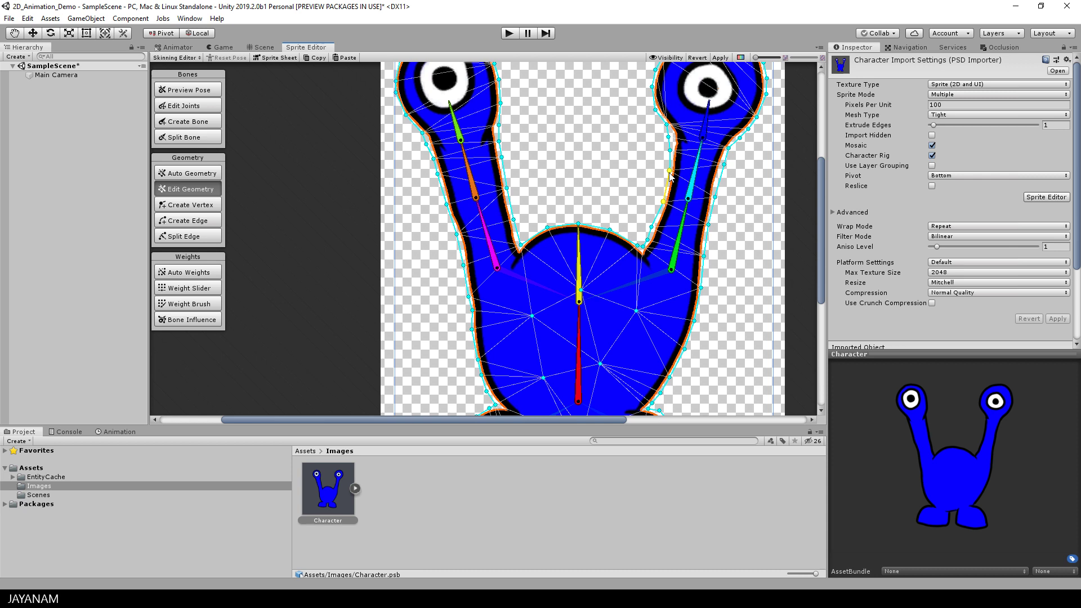
{"action": "left_click", "coordinate": [501, 159]}
{"action": "scroll", "coordinate": [443, 217], "scroll_direction": "down", "scroll_amount": 3}
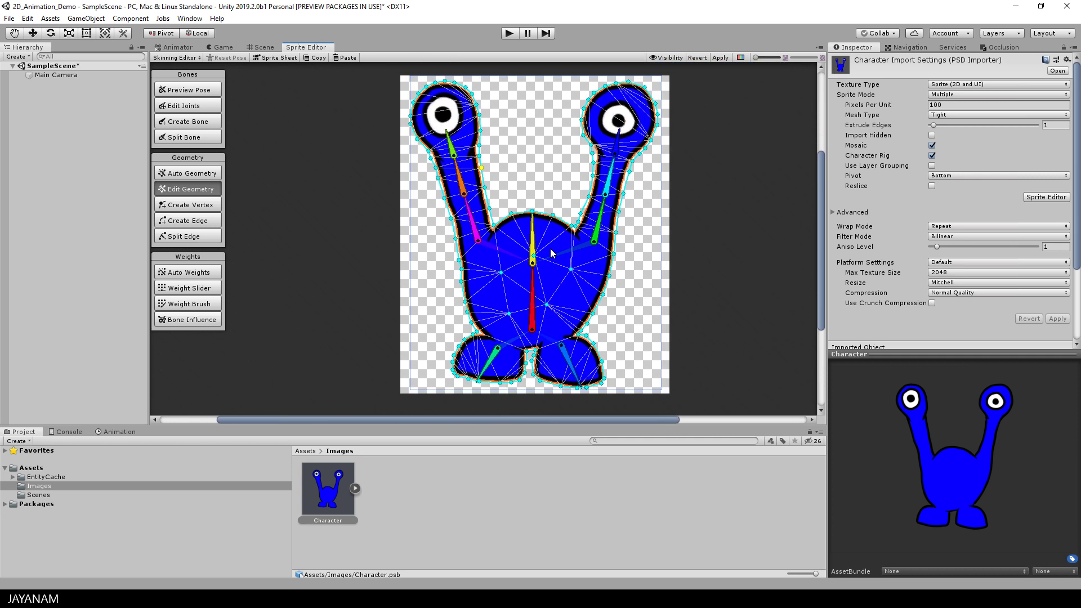
Apply the mesh changes, test-bend the foot and right eye-stalk, reset the pose, show weights
{"action": "left_click", "coordinate": [721, 58]}
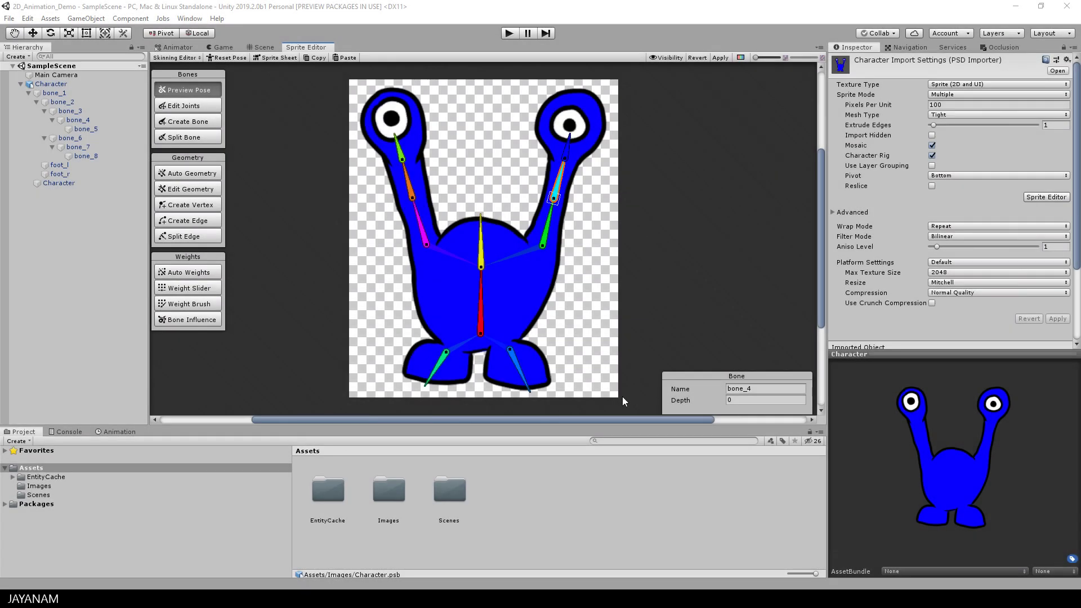
{"action": "mouse_move", "coordinate": [518, 366]}
{"action": "left_mouse_down"}
{"action": "mouse_move", "coordinate": [526, 376]}
{"action": "mouse_move", "coordinate": [540, 367]}
{"action": "mouse_move", "coordinate": [527, 377]}
{"action": "left_mouse_up"}
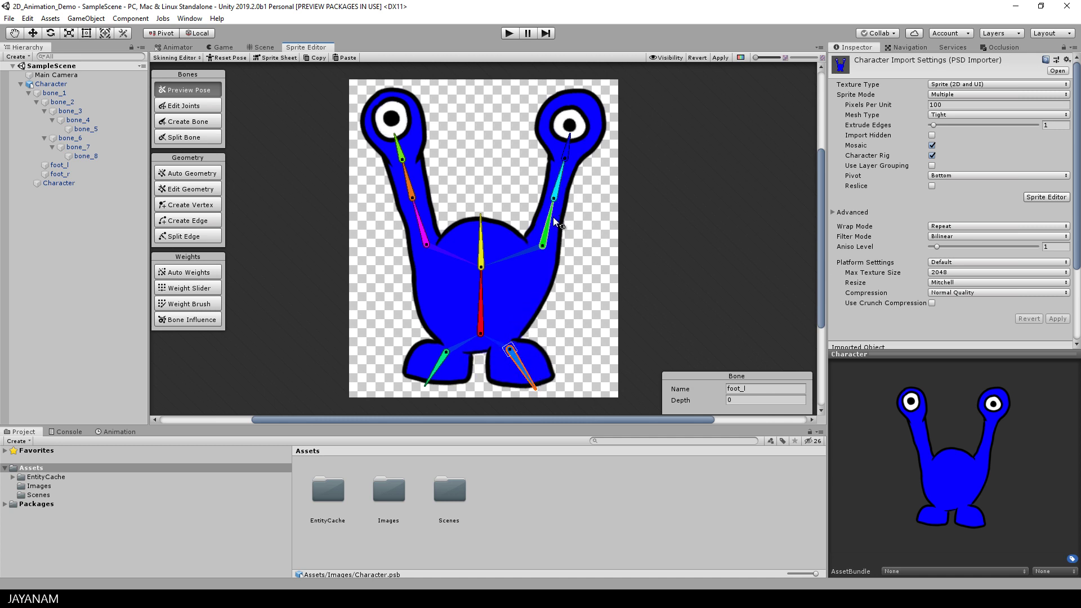
{"action": "mouse_move", "coordinate": [554, 219]}
{"action": "left_mouse_down"}
{"action": "mouse_move", "coordinate": [564, 253]}
{"action": "mouse_move", "coordinate": [562, 219]}
{"action": "mouse_move", "coordinate": [542, 200]}
{"action": "mouse_move", "coordinate": [555, 210]}
{"action": "left_mouse_up"}
{"action": "left_click", "coordinate": [221, 59]}
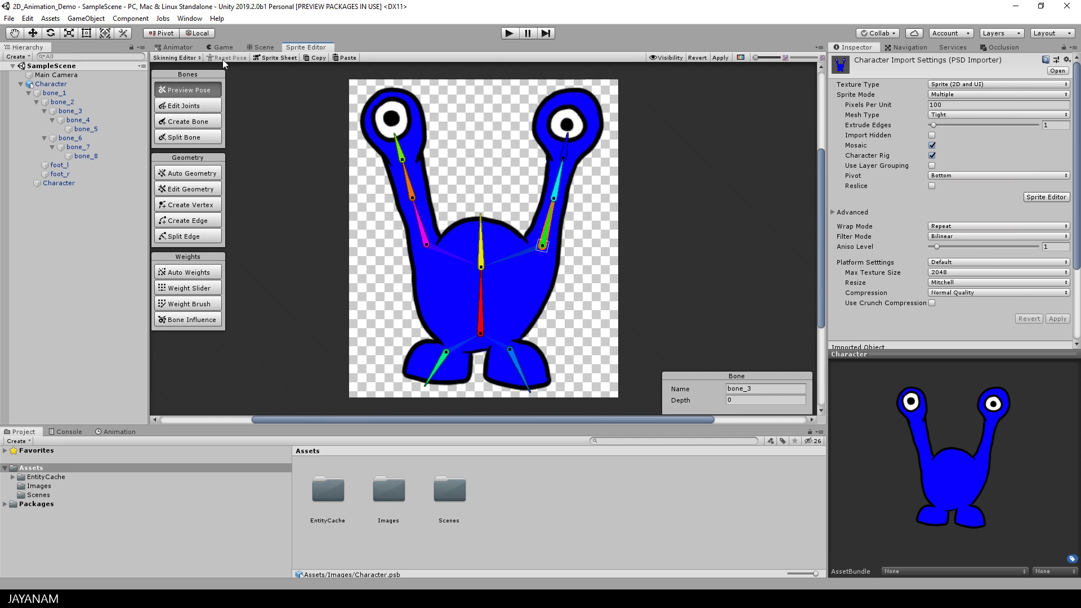
{"action": "left_click", "coordinate": [204, 306]}
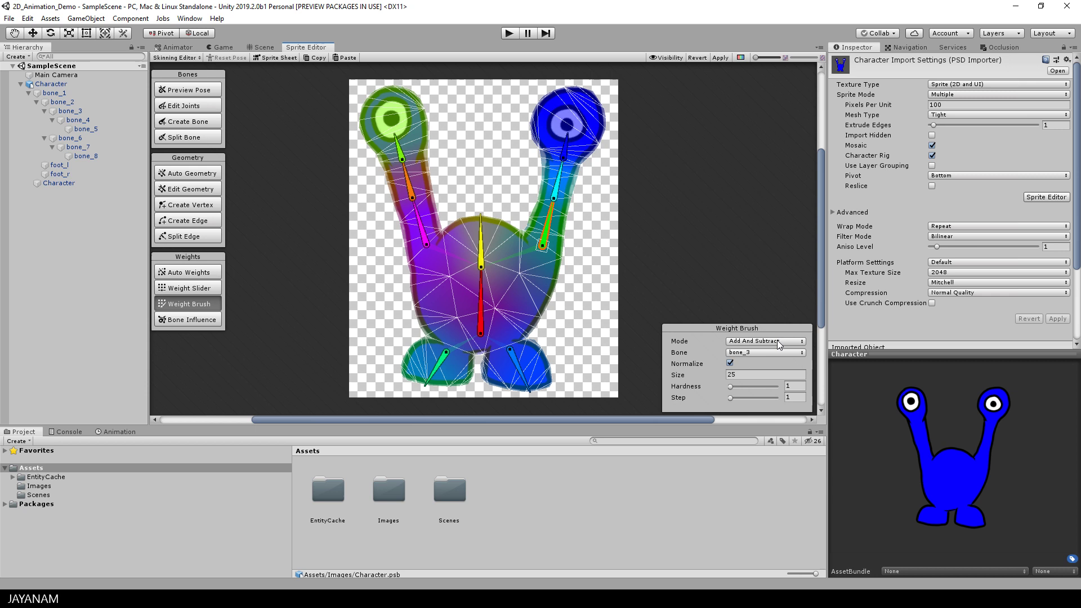
Paint foot_r bone weight onto the body above the foot, test-rotating the foot bone
{"action": "left_click", "coordinate": [515, 363]}
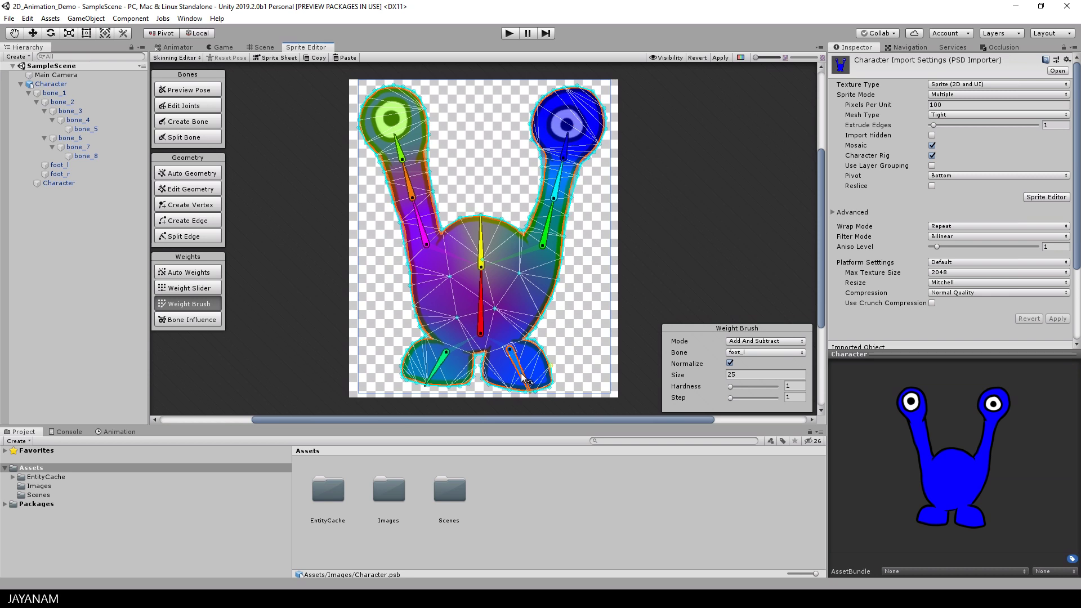
{"action": "left_click_drag", "start_coordinate": [523, 378], "coordinate": [535, 372]}
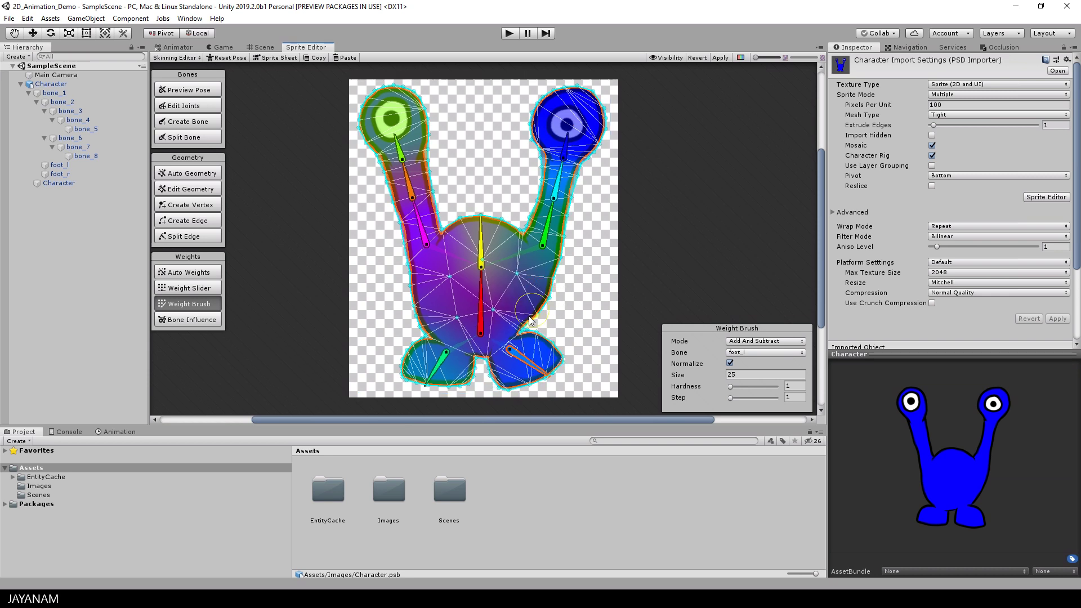
{"action": "left_click_drag", "start_coordinate": [535, 320], "coordinate": [512, 341]}
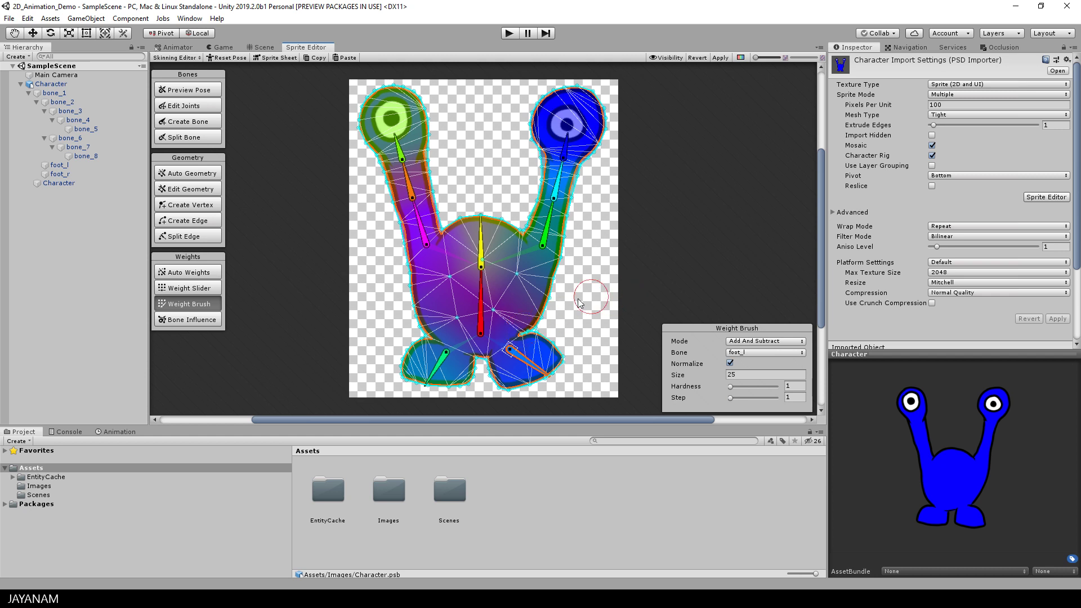
{"action": "left_click_drag", "start_coordinate": [563, 288], "coordinate": [555, 276]}
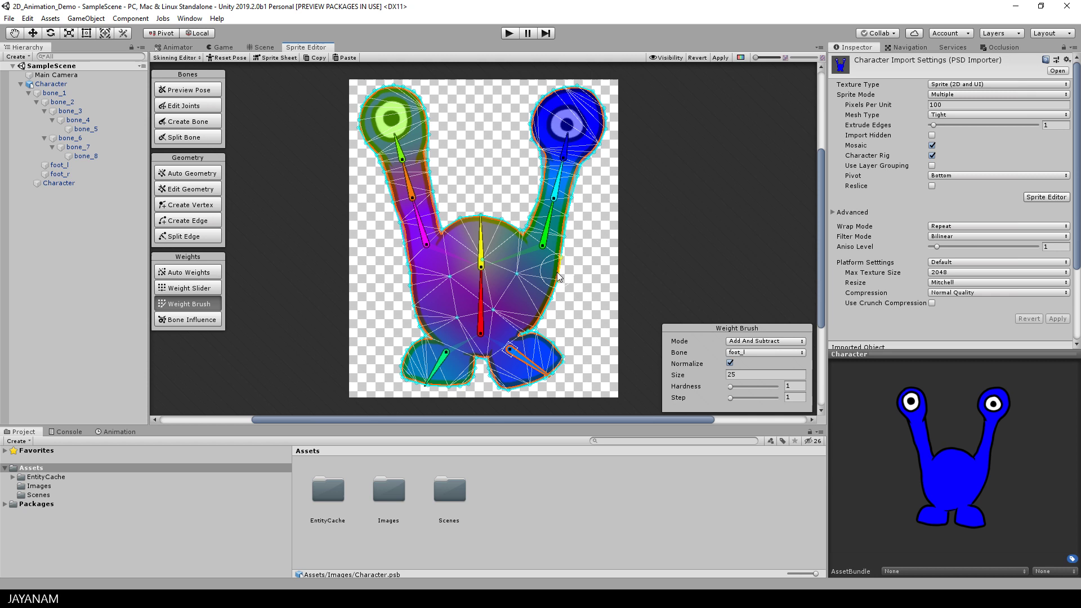
{"action": "mouse_move", "coordinate": [529, 367]}
{"action": "left_mouse_down"}
{"action": "mouse_move", "coordinate": [518, 374]}
{"action": "mouse_move", "coordinate": [528, 342]}
{"action": "mouse_move", "coordinate": [524, 375]}
{"action": "left_mouse_up"}
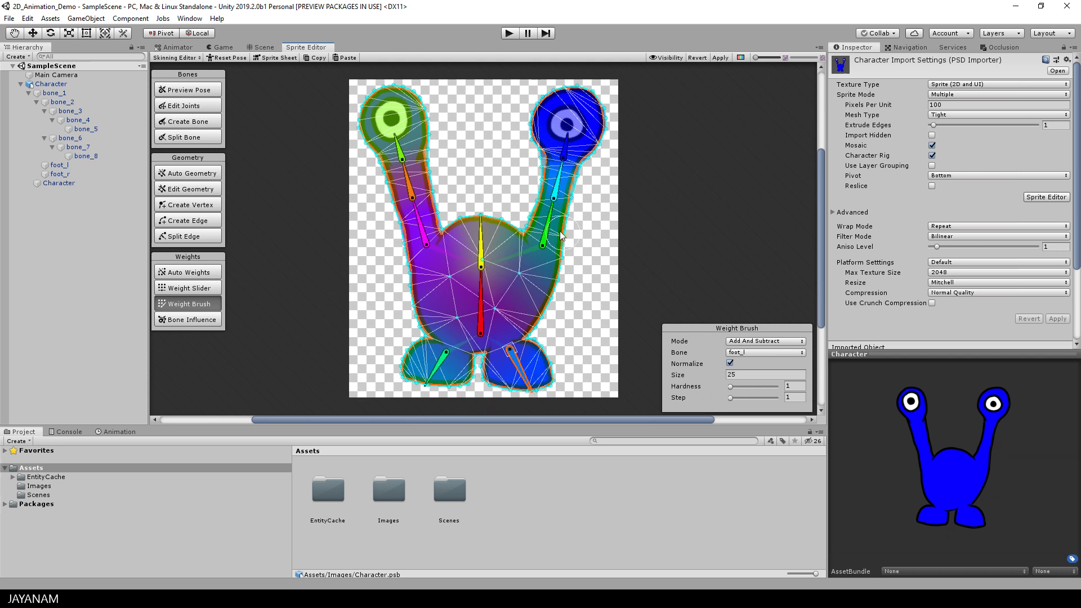
Paint right eye-stalk weight near the body's right side and test-bend both eye-stalks
{"action": "mouse_move", "coordinate": [549, 228]}
{"action": "left_mouse_down"}
{"action": "mouse_move", "coordinate": [513, 334]}
{"action": "mouse_move", "coordinate": [547, 269]}
{"action": "mouse_move", "coordinate": [555, 279]}
{"action": "mouse_move", "coordinate": [635, 276]}
{"action": "mouse_move", "coordinate": [546, 275]}
{"action": "mouse_move", "coordinate": [547, 286]}
{"action": "mouse_move", "coordinate": [569, 252]}
{"action": "mouse_move", "coordinate": [542, 320]}
{"action": "left_mouse_up"}
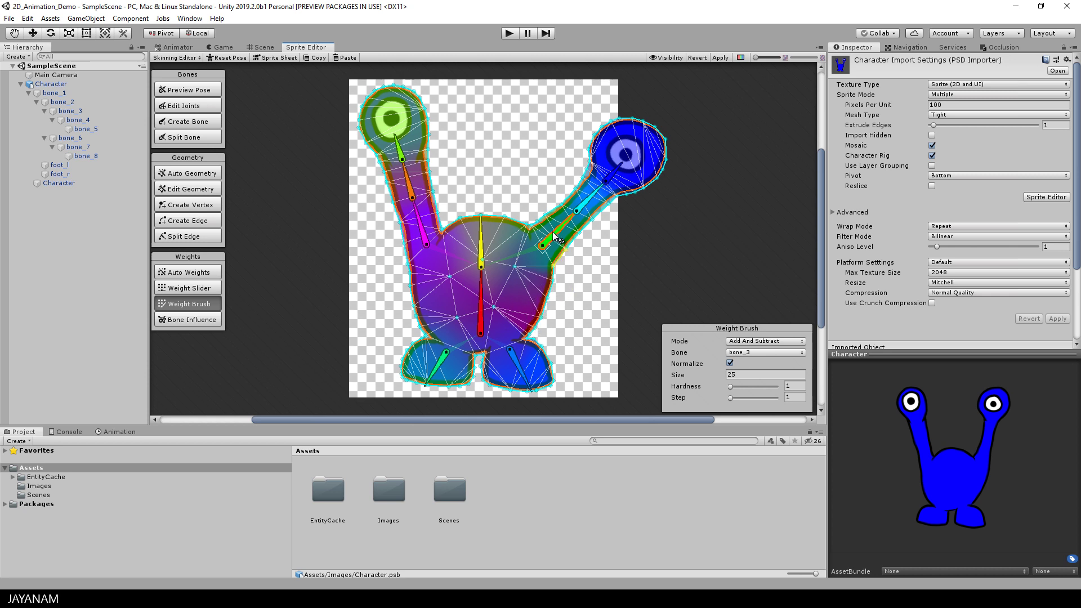
{"action": "mouse_move", "coordinate": [556, 236]}
{"action": "left_mouse_down"}
{"action": "mouse_move", "coordinate": [542, 234]}
{"action": "mouse_move", "coordinate": [563, 232]}
{"action": "left_mouse_up"}
{"action": "mouse_move", "coordinate": [420, 221]}
{"action": "left_mouse_down"}
{"action": "mouse_move", "coordinate": [416, 244]}
{"action": "mouse_move", "coordinate": [424, 222]}
{"action": "mouse_move", "coordinate": [414, 226]}
{"action": "mouse_move", "coordinate": [451, 362]}
{"action": "mouse_move", "coordinate": [432, 371]}
{"action": "mouse_move", "coordinate": [421, 291]}
{"action": "left_mouse_up"}
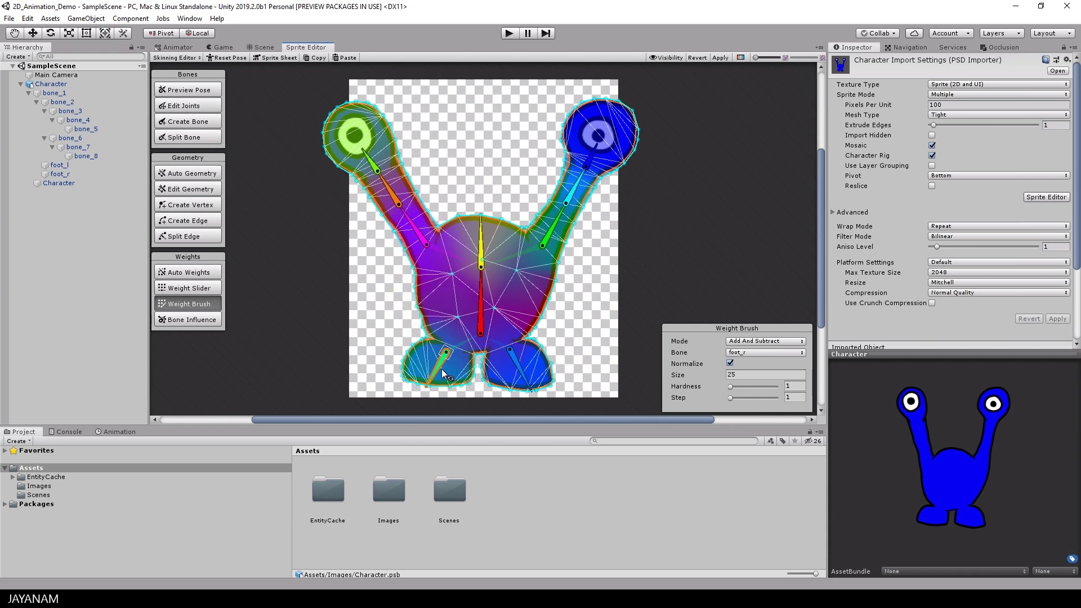
Return to rest pose, deselect foot_r, and drag the Character sprite into the scene
{"action": "left_click", "coordinate": [237, 58]}
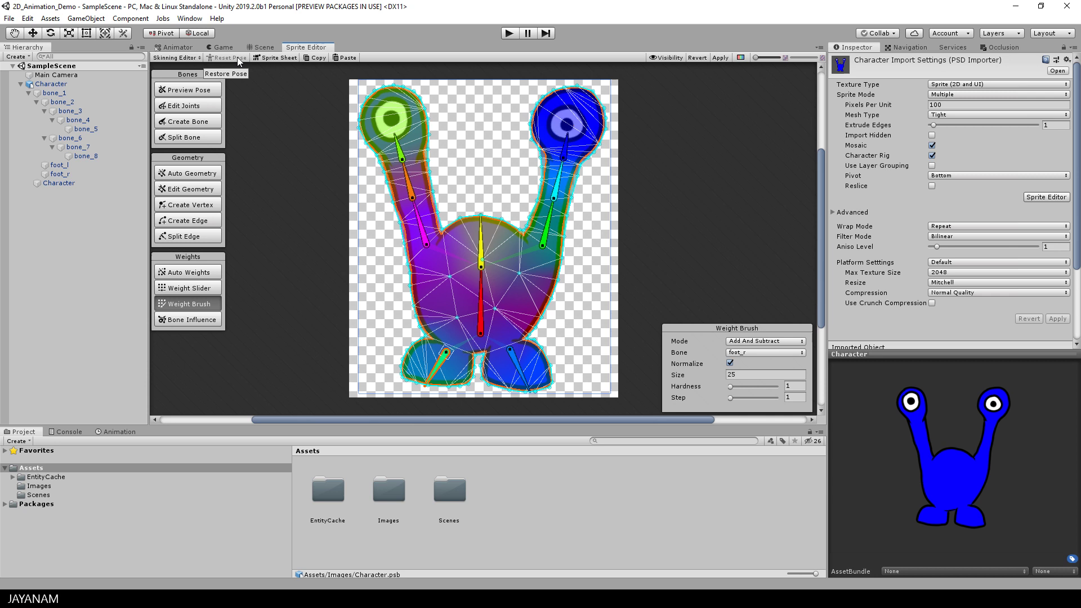
{"action": "left_click", "coordinate": [202, 91]}
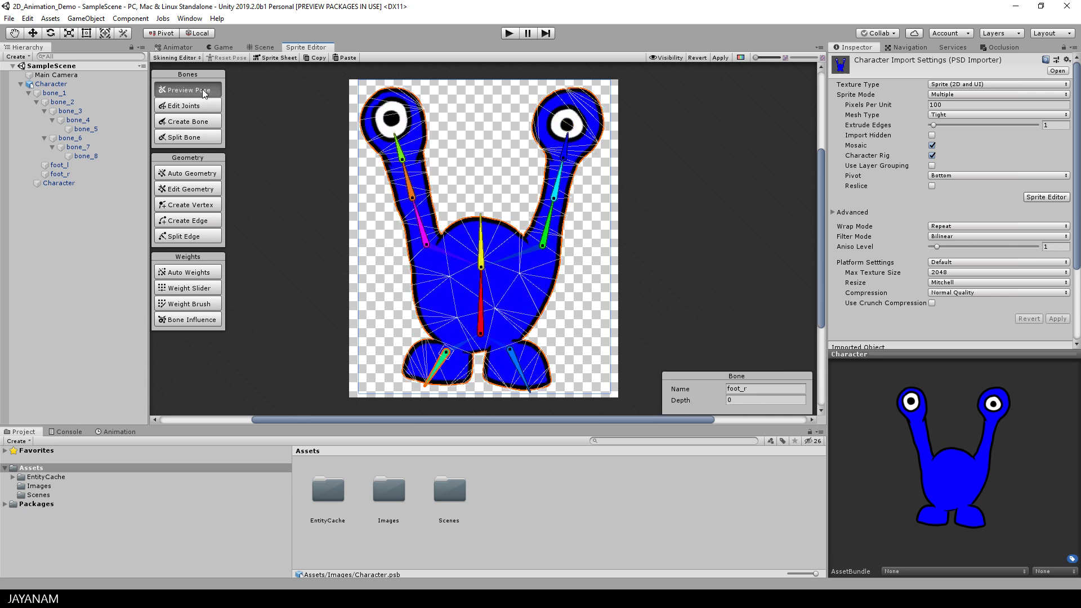
{"action": "left_click", "coordinate": [694, 184]}
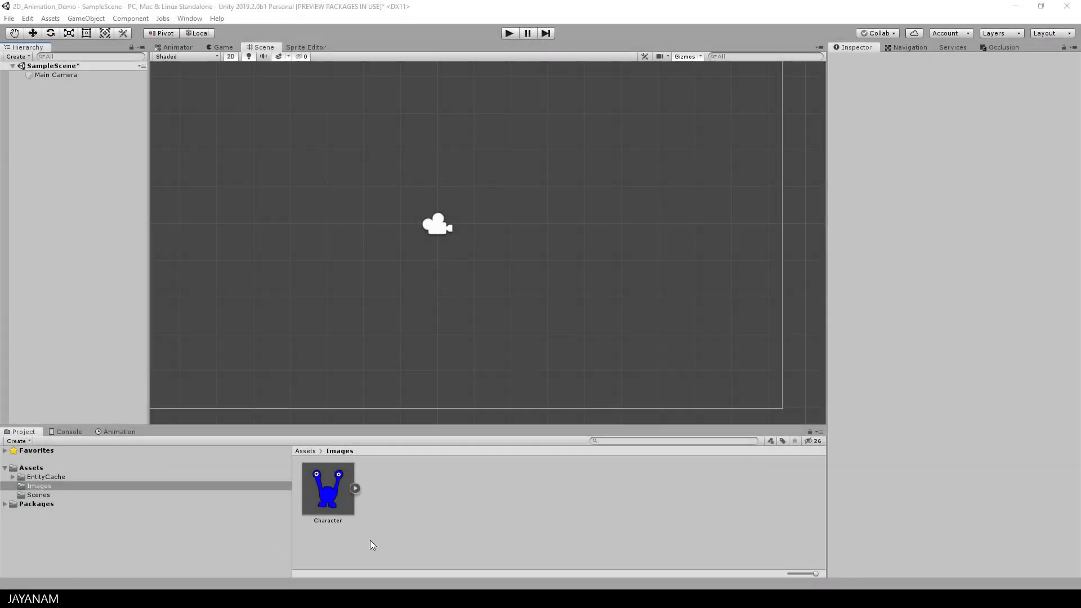
{"action": "left_click_drag", "start_coordinate": [332, 494], "coordinate": [439, 302]}
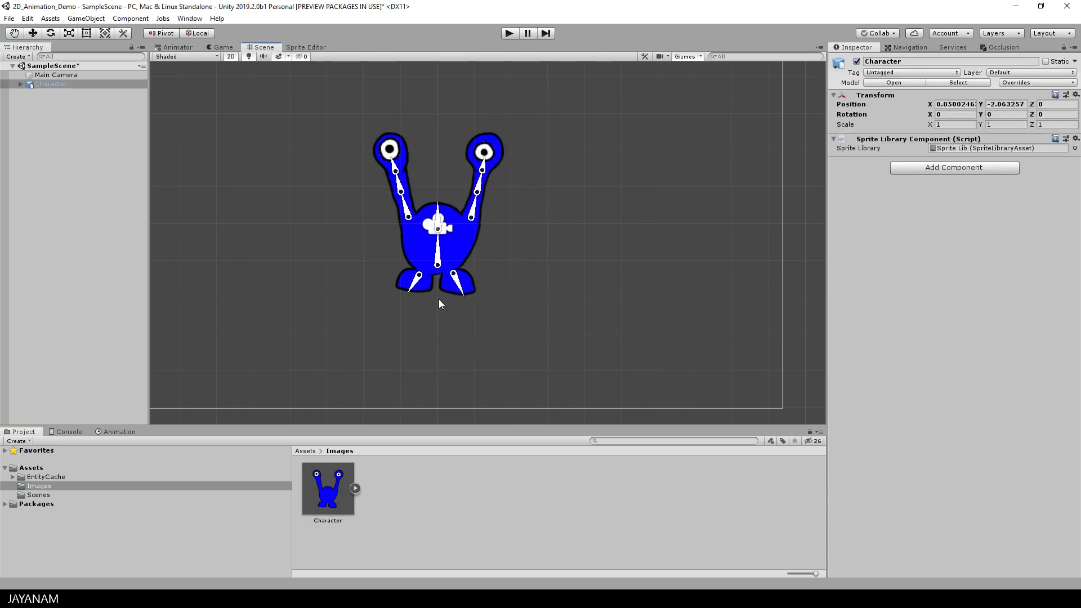
Set the Main Camera's background colour to dark grey 3F3F3F
{"action": "left_click", "coordinate": [56, 75]}
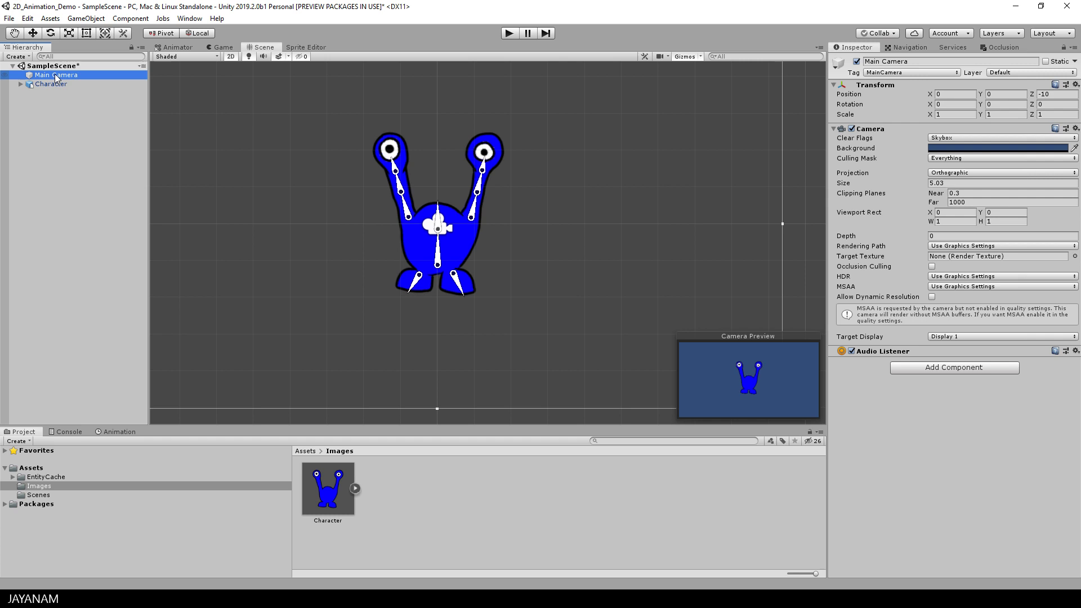
{"action": "left_click", "coordinate": [952, 149]}
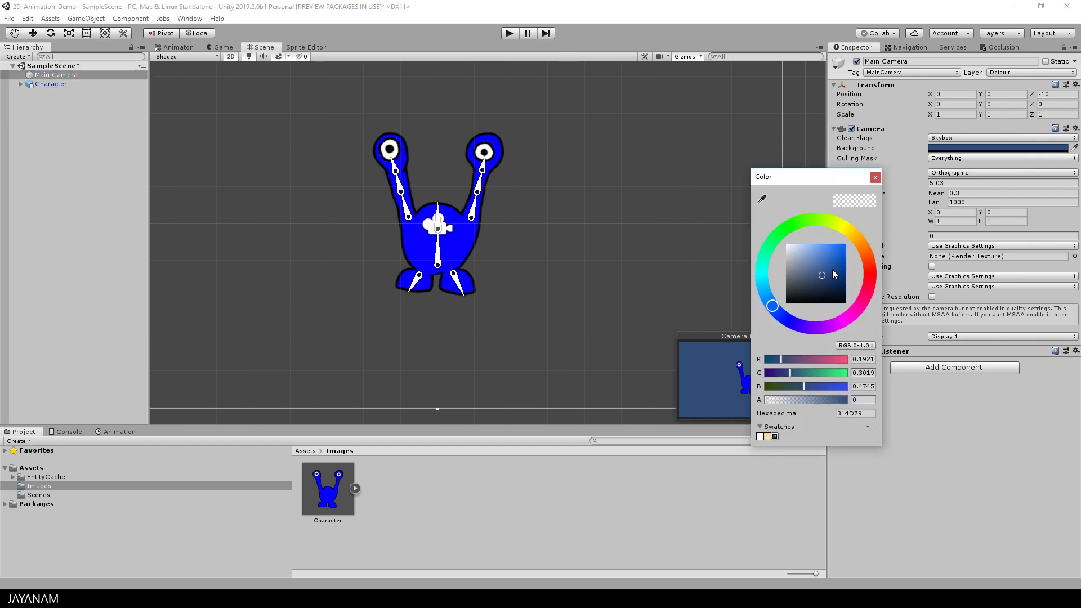
{"action": "left_click_drag", "start_coordinate": [835, 274], "coordinate": [791, 291]}
{"action": "left_click", "coordinate": [876, 178]}
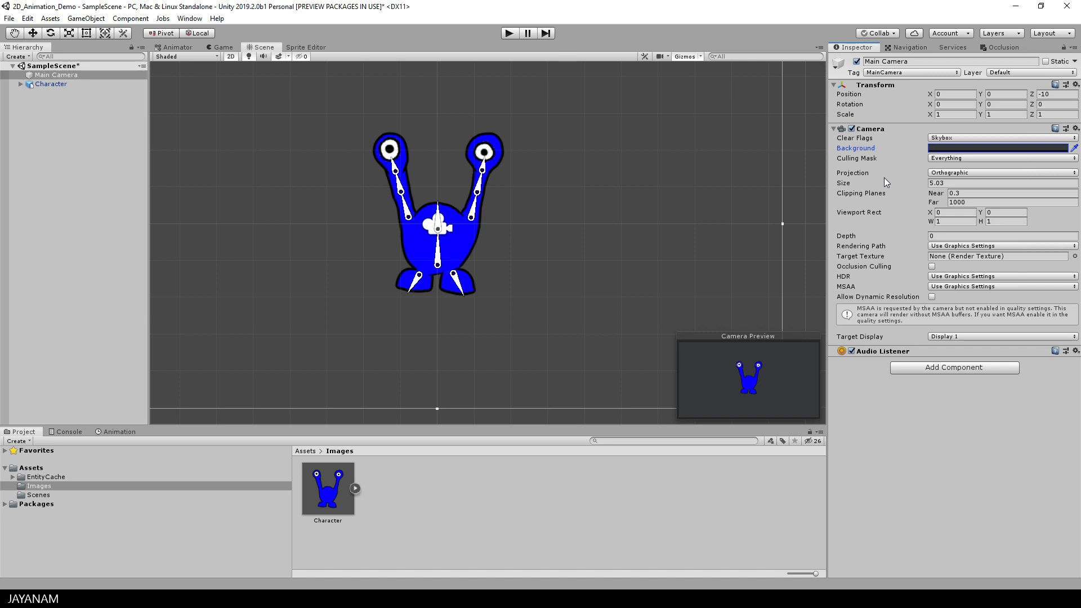
Rotate the right arm bone_4 to test bending, and undo a trial left-arm move
{"action": "left_click", "coordinate": [393, 489]}
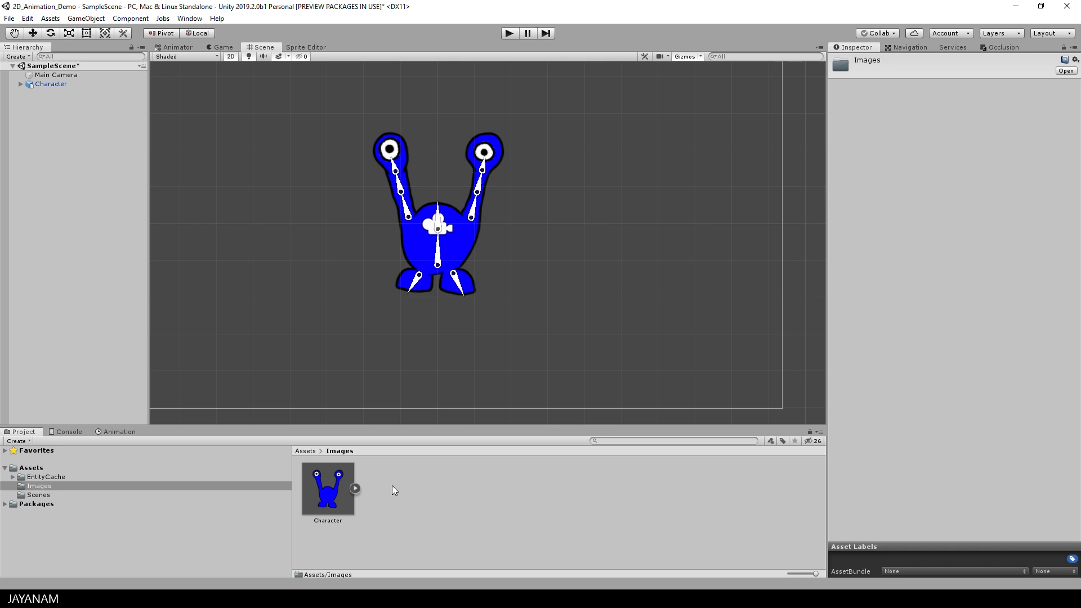
{"action": "left_click", "coordinate": [440, 258]}
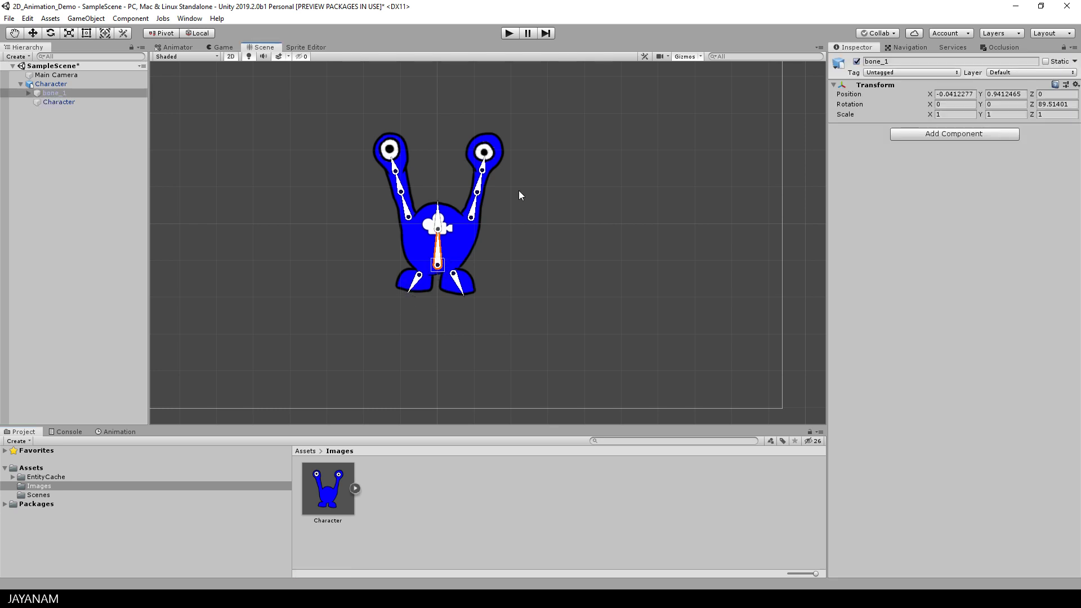
{"action": "mouse_move", "coordinate": [476, 187]}
{"action": "left_mouse_down"}
{"action": "mouse_move", "coordinate": [485, 185]}
{"action": "mouse_move", "coordinate": [483, 210]}
{"action": "mouse_move", "coordinate": [481, 182]}
{"action": "left_mouse_up"}
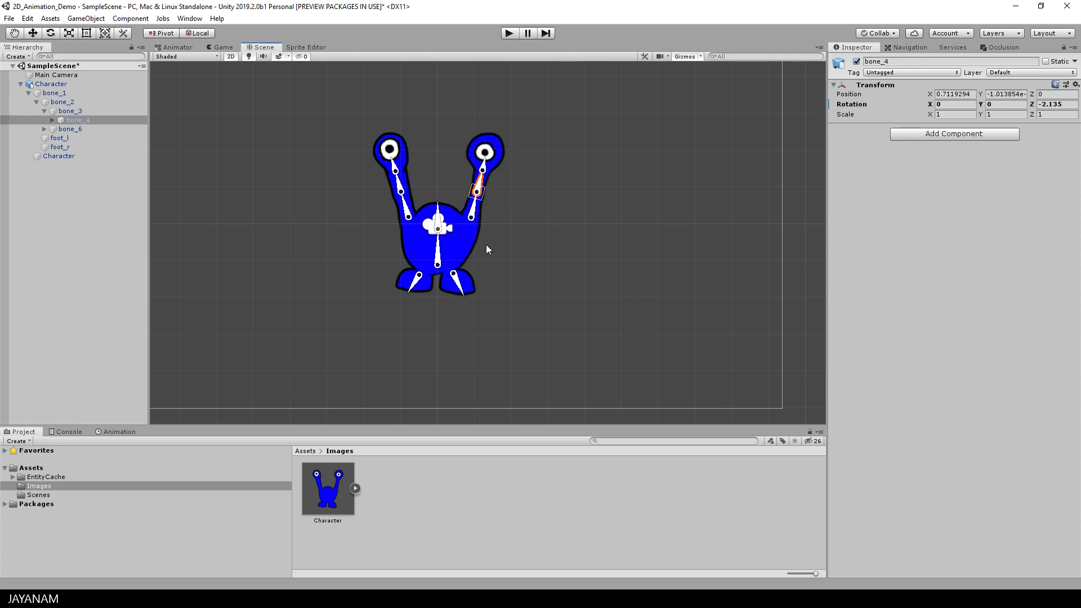
{"action": "mouse_move", "coordinate": [399, 191]}
{"action": "left_mouse_down"}
{"action": "mouse_move", "coordinate": [387, 155]}
{"action": "mouse_move", "coordinate": [394, 172]}
{"action": "left_mouse_up"}
{"action": "key", "text": "ctrl+z"}
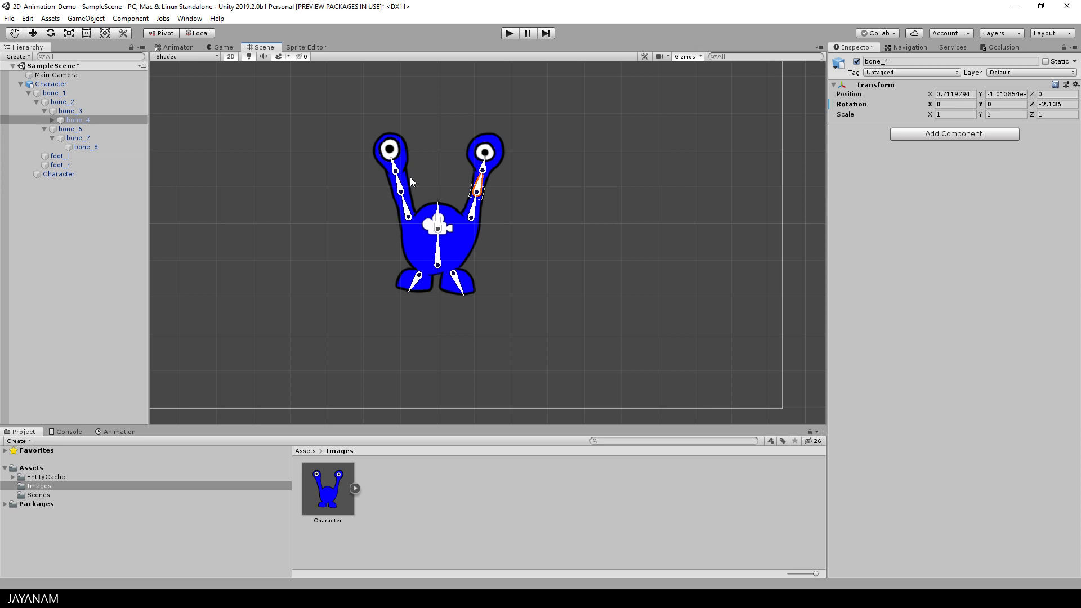
Scale bone_2 with the Scale tool as a test, then undo it
{"action": "left_click", "coordinate": [440, 217]}
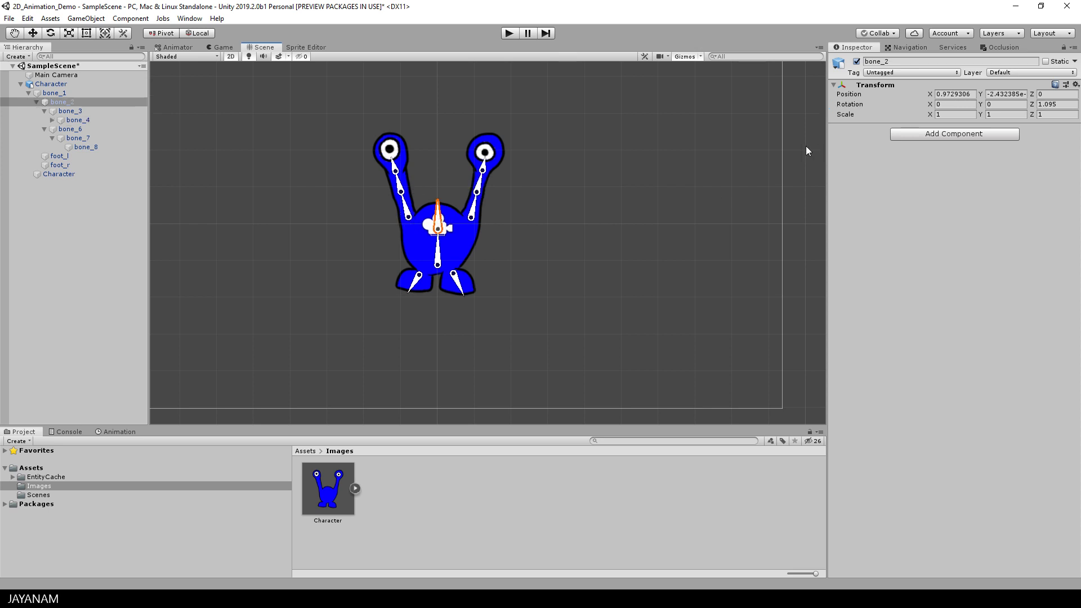
{"action": "left_click", "coordinate": [68, 34]}
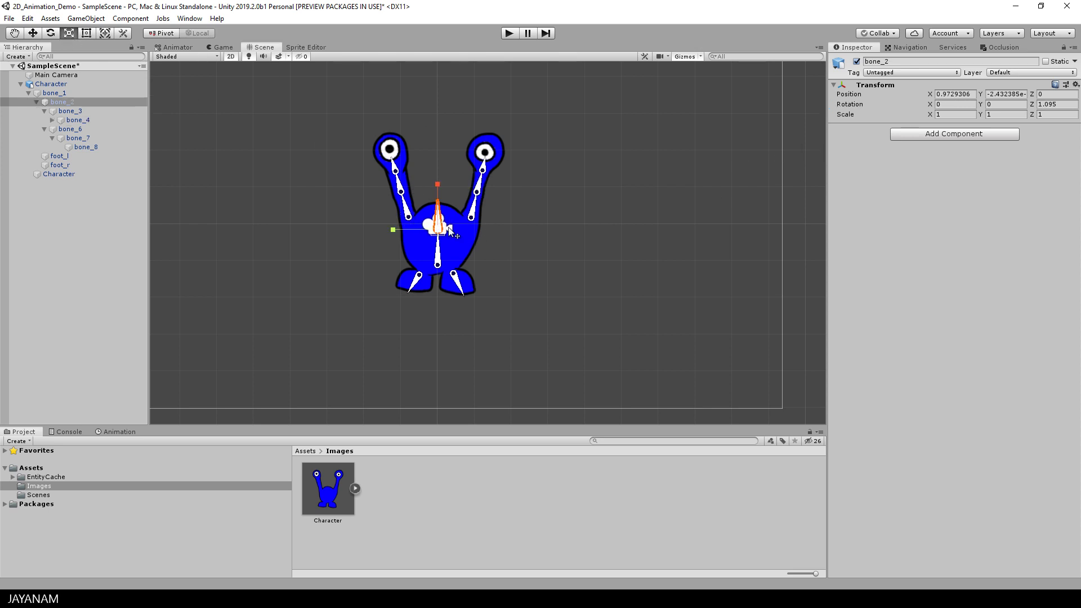
{"action": "mouse_move", "coordinate": [443, 232]}
{"action": "left_mouse_down"}
{"action": "mouse_move", "coordinate": [453, 231]}
{"action": "mouse_move", "coordinate": [444, 235]}
{"action": "left_mouse_up"}
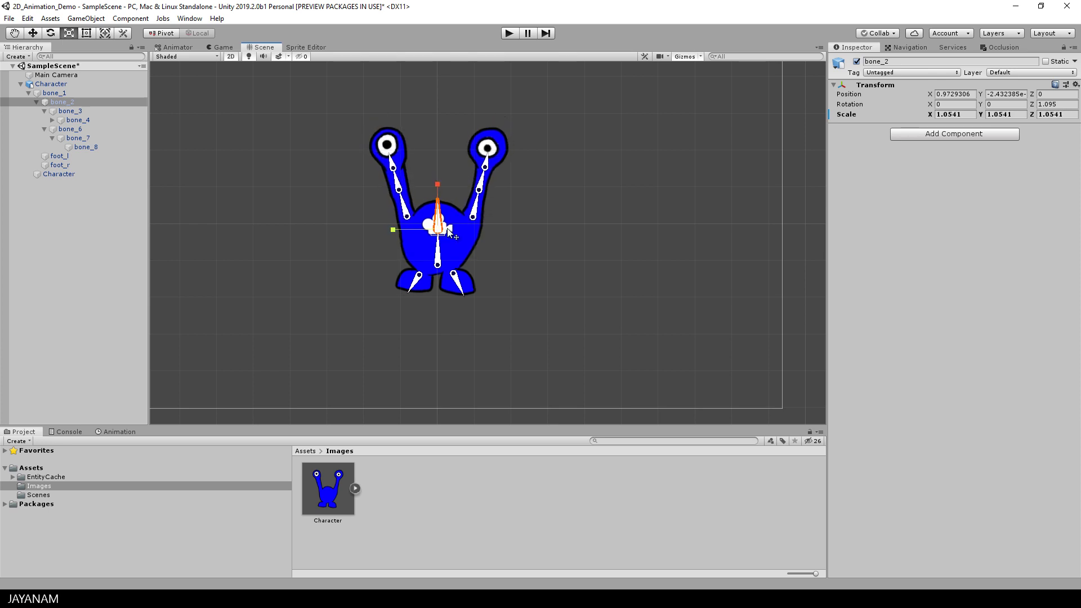
{"action": "key", "text": "ctrl+z"}
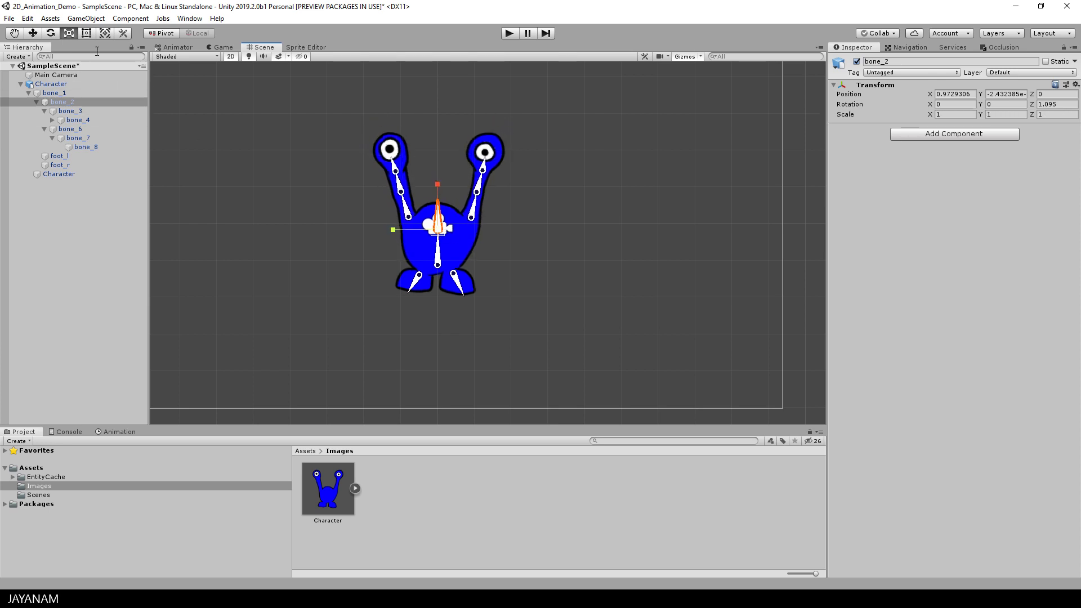
Select Character and save a new animation clip named BlueCharacter_Idle
{"action": "left_click", "coordinate": [32, 33]}
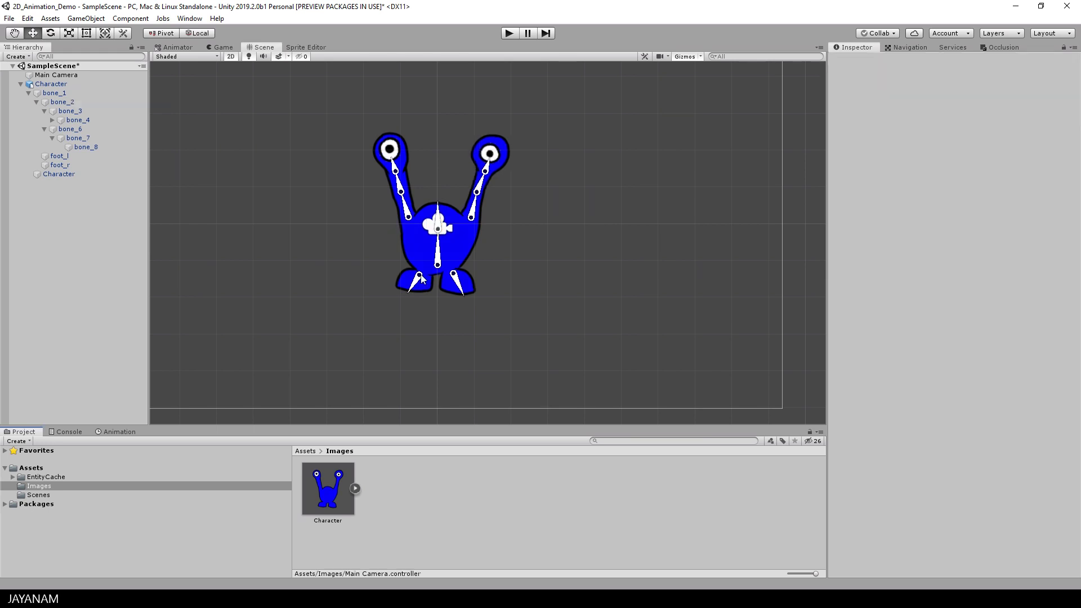
{"action": "left_click", "coordinate": [59, 85]}
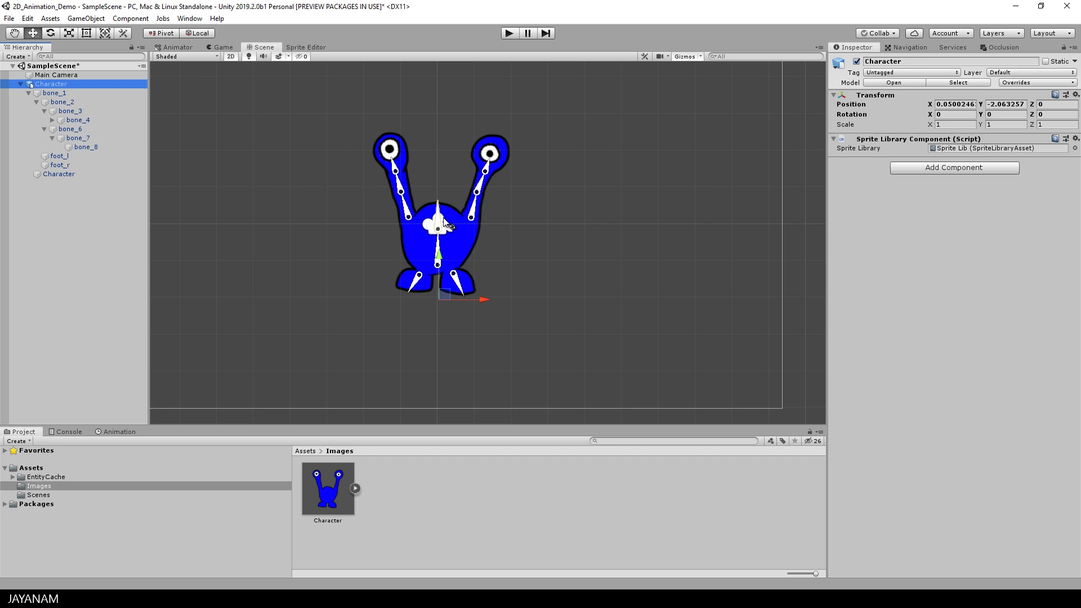
{"action": "left_click", "coordinate": [120, 432]}
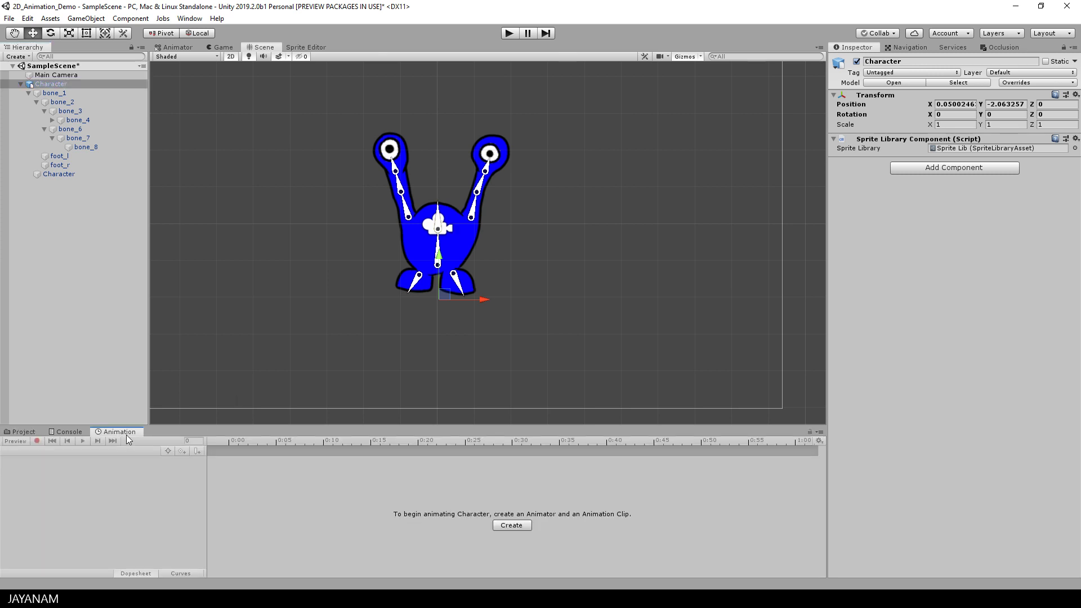
{"action": "left_click", "coordinate": [519, 524]}
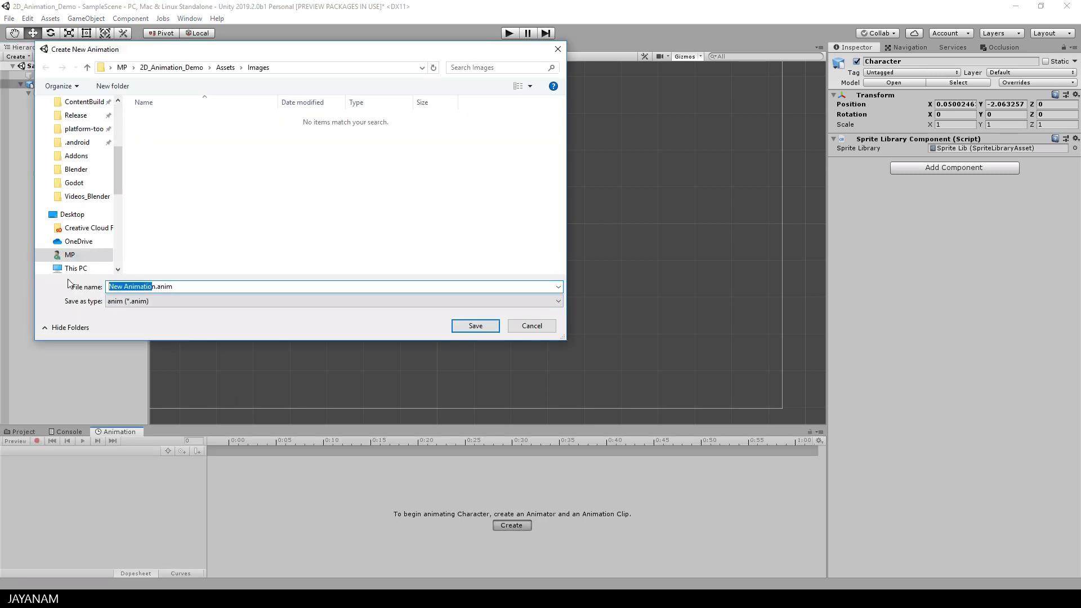
{"action": "type", "text": "BlueCharacter_Idle"}
{"action": "left_click", "coordinate": [458, 326]}
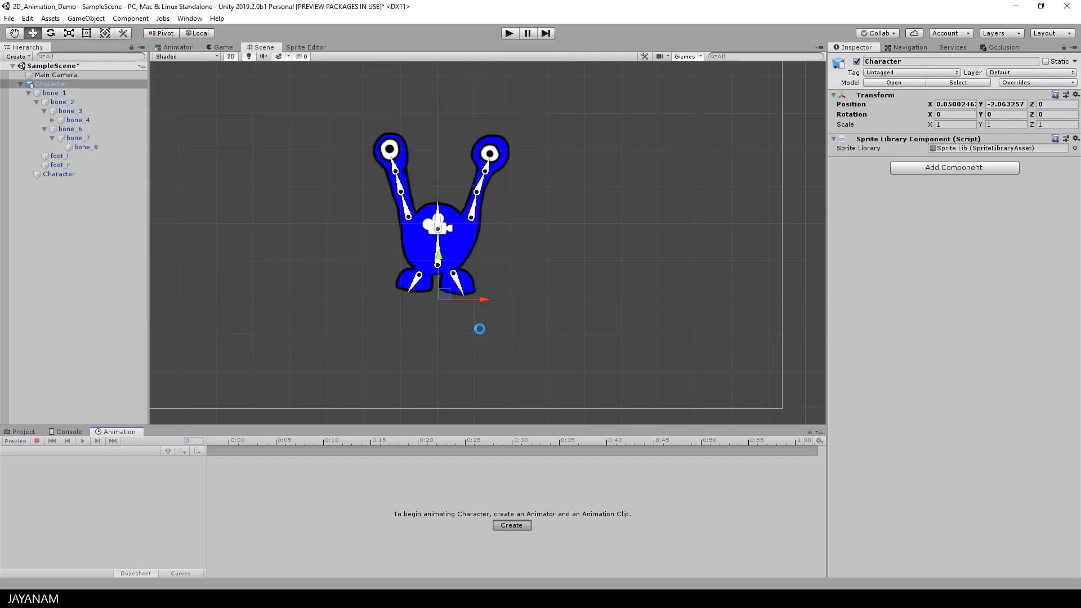
At frame 45, rotate the right arm bone_4 and left arm bone_7
{"action": "left_click_drag", "start_coordinate": [420, 442], "coordinate": [653, 448]}
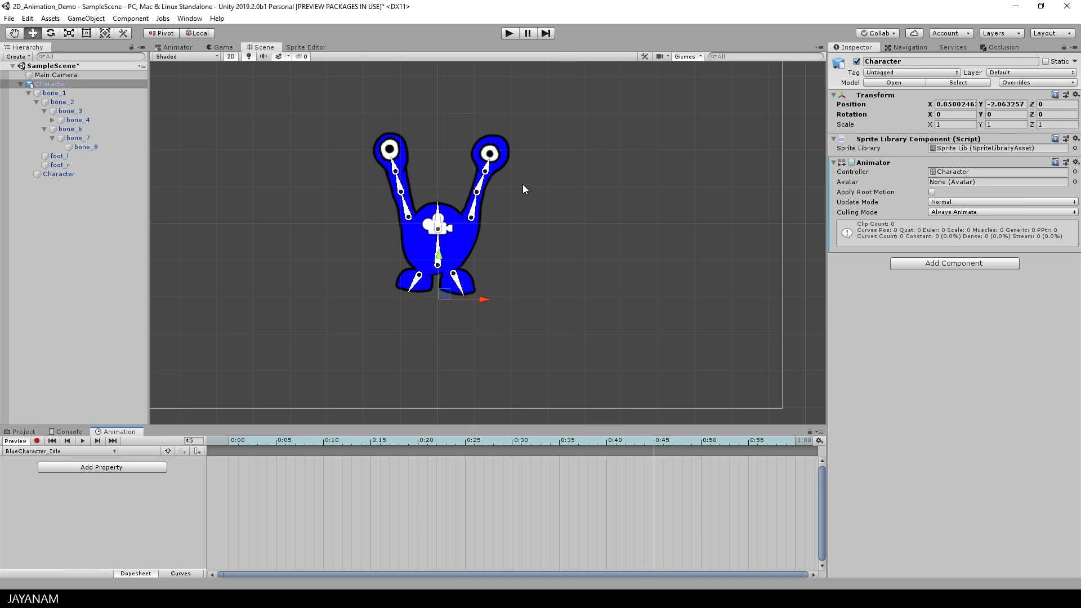
{"action": "left_click", "coordinate": [479, 188]}
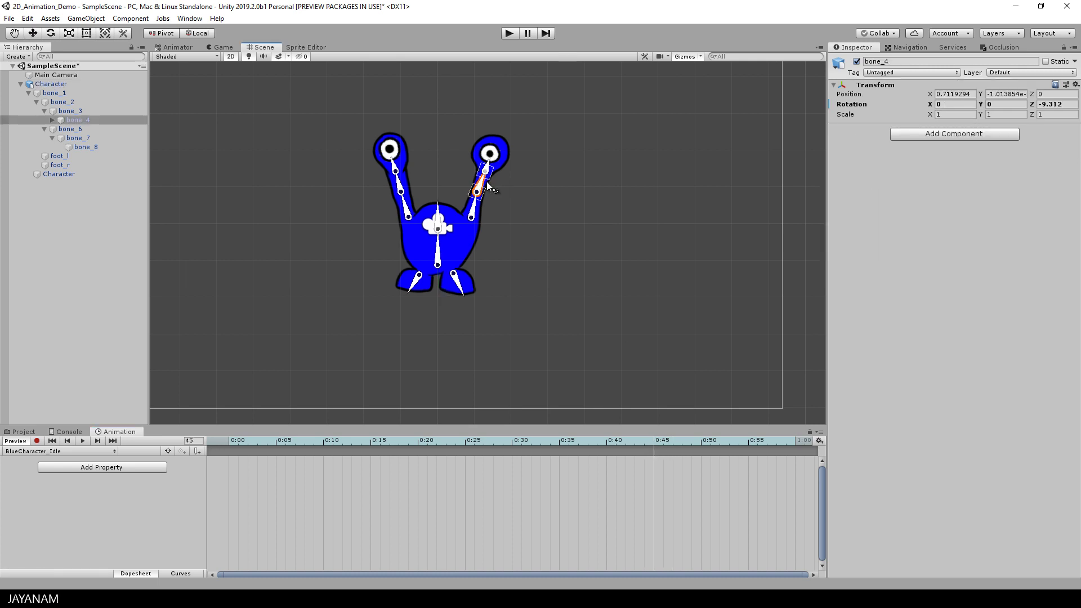
{"action": "left_click", "coordinate": [50, 33]}
{"action": "left_click_drag", "start_coordinate": [501, 163], "coordinate": [510, 167]}
{"action": "left_click", "coordinate": [401, 189]}
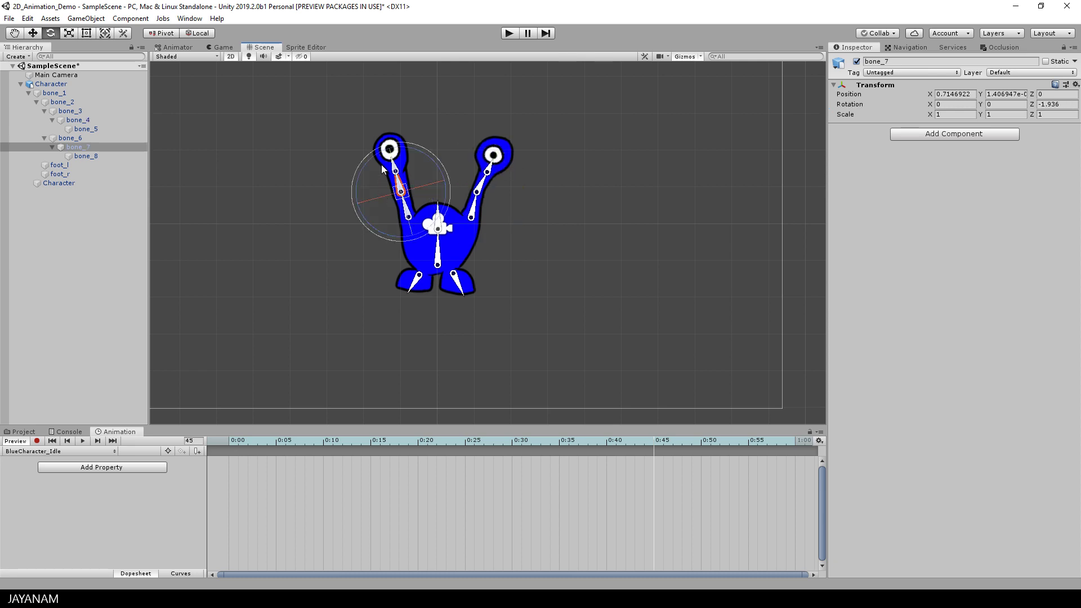
{"action": "left_click_drag", "start_coordinate": [403, 196], "coordinate": [418, 212]}
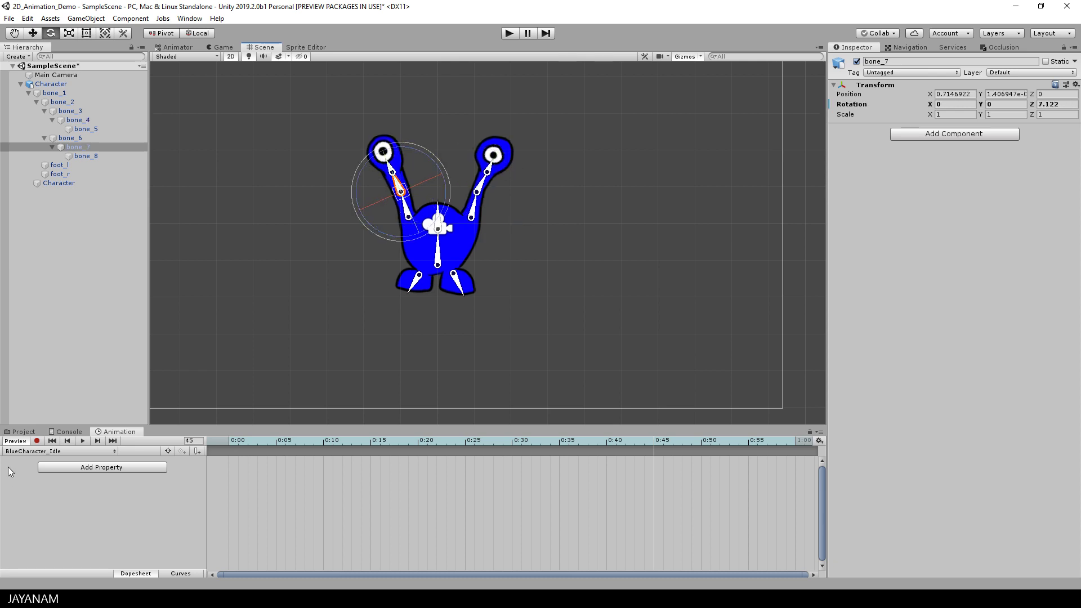
Turn on recording and key the bone_7 and bone_4 arm rotations
{"action": "left_click", "coordinate": [37, 441]}
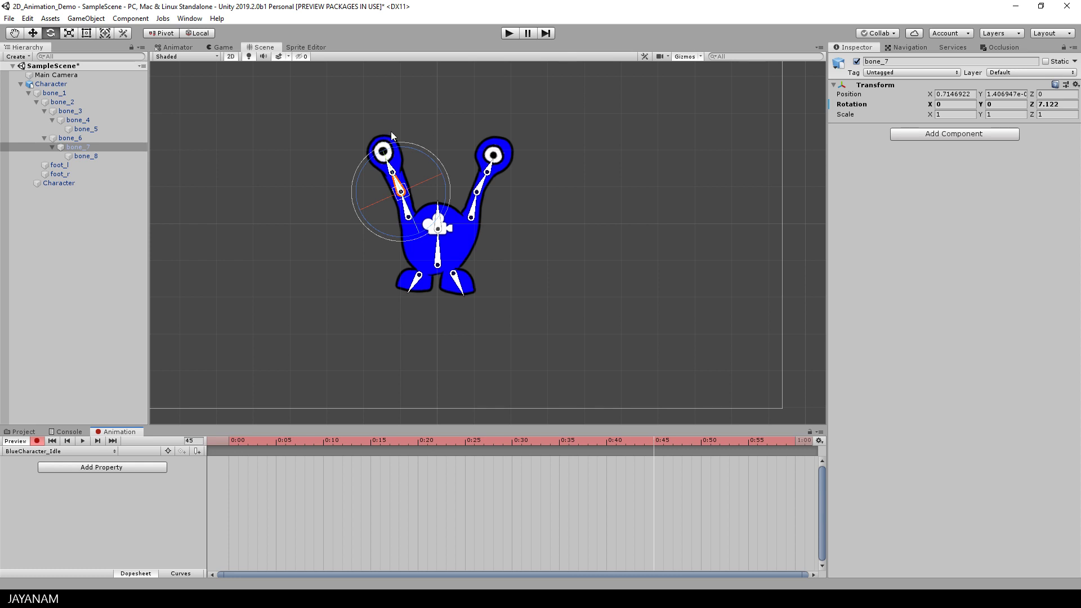
{"action": "left_click", "coordinate": [371, 157]}
{"action": "left_click", "coordinate": [481, 186]}
{"action": "mouse_move", "coordinate": [483, 188]}
{"action": "left_mouse_down"}
{"action": "mouse_move", "coordinate": [512, 169]}
{"action": "mouse_move", "coordinate": [502, 188]}
{"action": "left_mouse_up"}
At frame 21, key rotations for bone_3, bone_5 and bone_2
{"action": "left_click", "coordinate": [476, 212]}
{"action": "left_click_drag", "start_coordinate": [617, 438], "coordinate": [427, 449]}
{"action": "left_click_drag", "start_coordinate": [457, 183], "coordinate": [451, 178]}
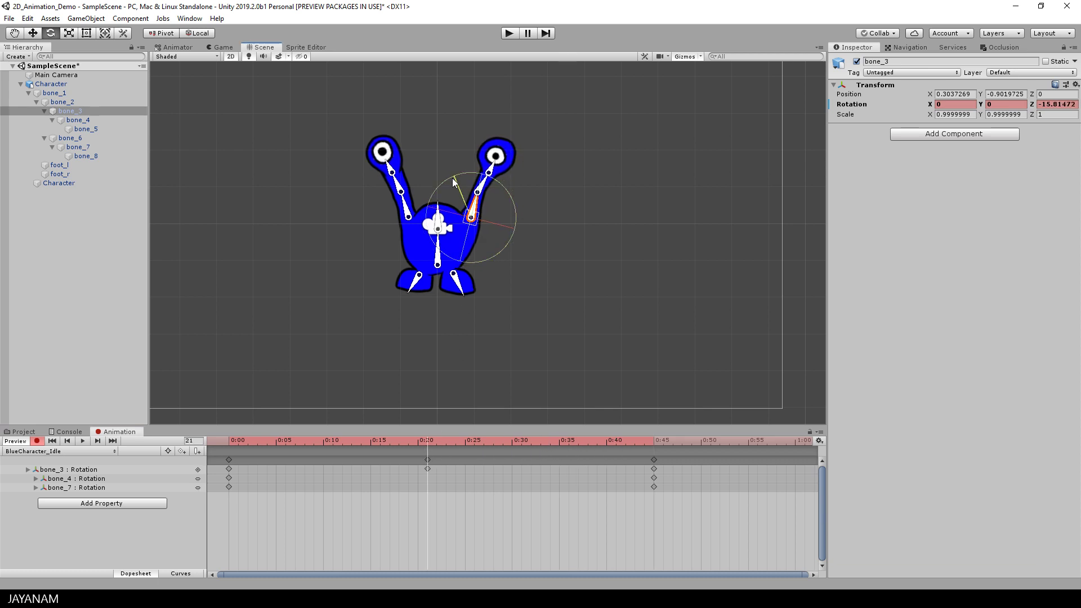
{"action": "left_click", "coordinate": [493, 164]}
{"action": "left_click_drag", "start_coordinate": [489, 129], "coordinate": [485, 134]}
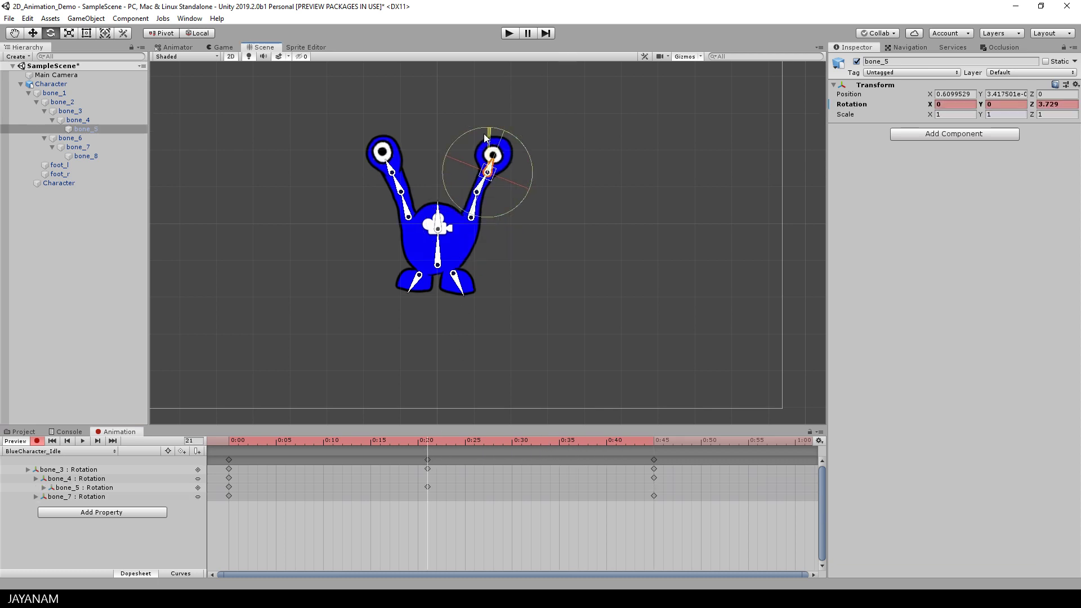
{"action": "left_click", "coordinate": [438, 247]}
{"action": "left_click", "coordinate": [438, 214]}
{"action": "left_click_drag", "start_coordinate": [470, 204], "coordinate": [473, 207]}
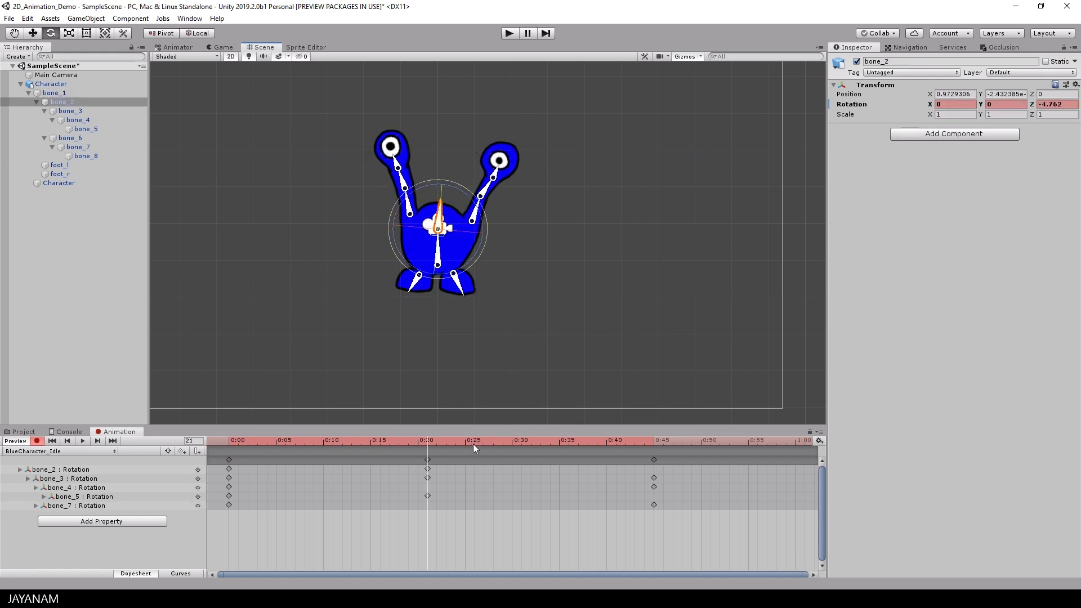
At frame 70, key rotations for bone_2 and the left antenna bone_8
{"action": "left_click_drag", "start_coordinate": [473, 443], "coordinate": [740, 452]}
{"action": "scroll", "coordinate": [675, 495], "scroll_direction": "down", "scroll_amount": 3}
{"action": "left_click", "coordinate": [655, 445]}
{"action": "left_click", "coordinate": [702, 444]}
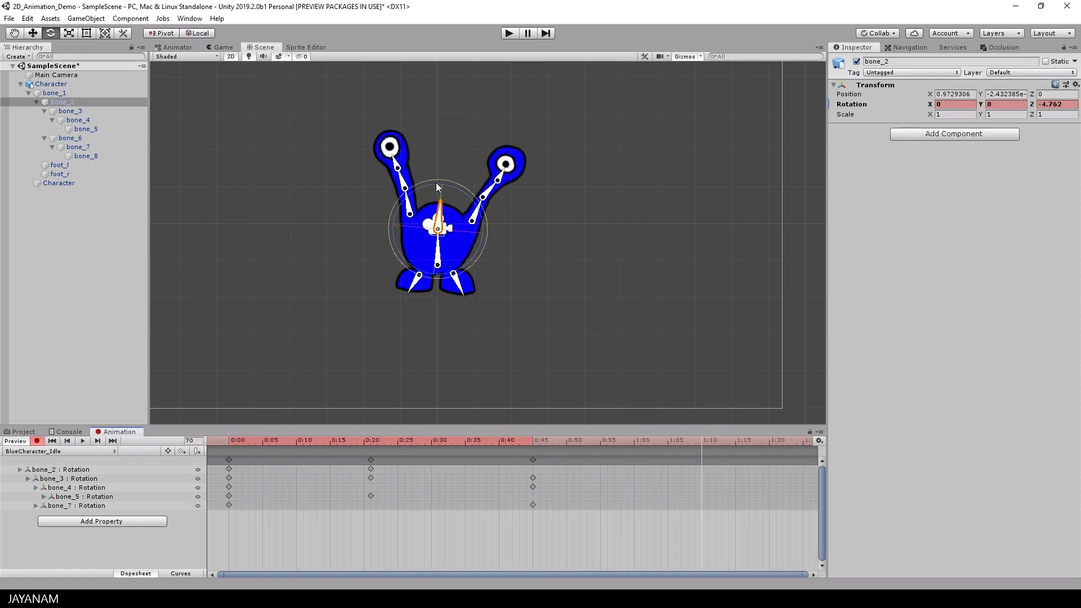
{"action": "left_click_drag", "start_coordinate": [439, 187], "coordinate": [423, 188]}
{"action": "left_click", "coordinate": [384, 178]}
{"action": "left_click_drag", "start_coordinate": [381, 141], "coordinate": [372, 145]}
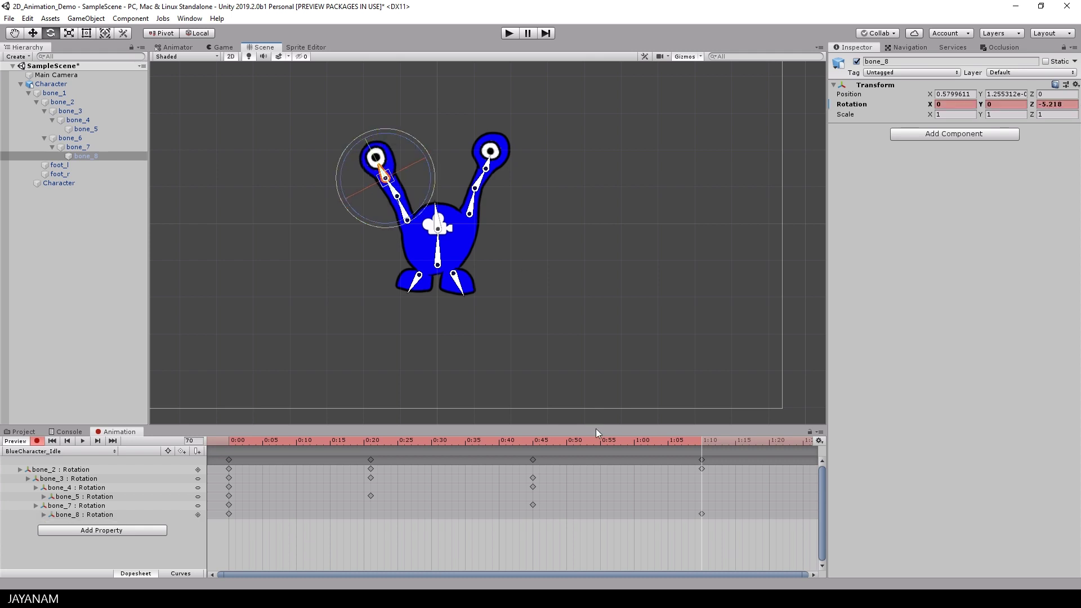
At frame 57, key rotations for bone_7 and the left foot foot_l
{"action": "left_click", "coordinate": [614, 441]}
{"action": "left_click", "coordinate": [401, 195]}
{"action": "left_click_drag", "start_coordinate": [401, 194], "coordinate": [399, 186]}
{"action": "left_click", "coordinate": [455, 279]}
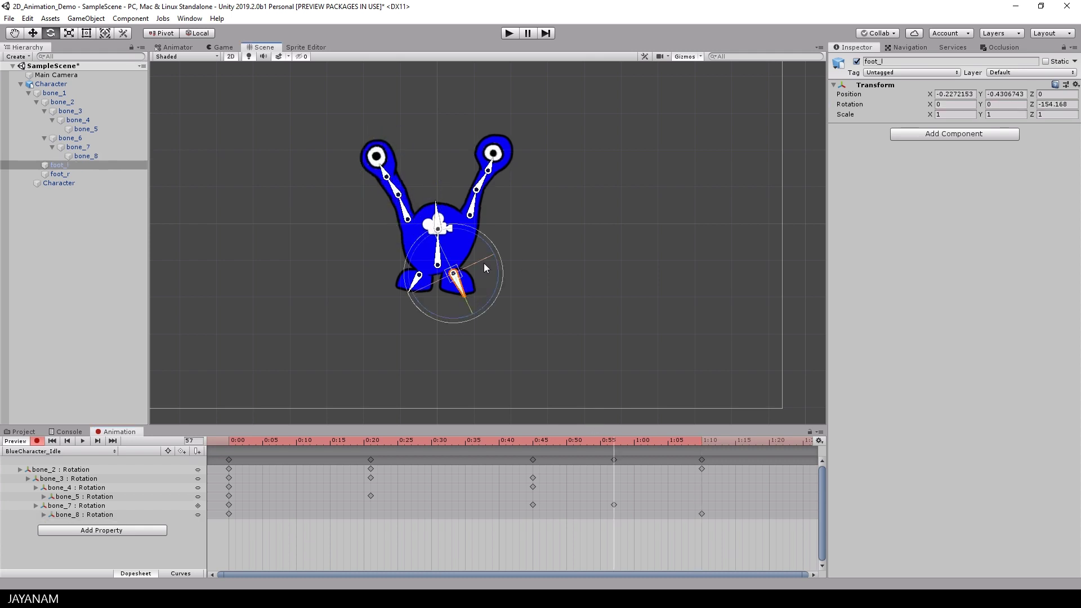
{"action": "left_click_drag", "start_coordinate": [484, 262], "coordinate": [491, 292]}
Key foot_r at frame 13 and bone_4 at frame 33, then scrub the clip
{"action": "left_click", "coordinate": [316, 440]}
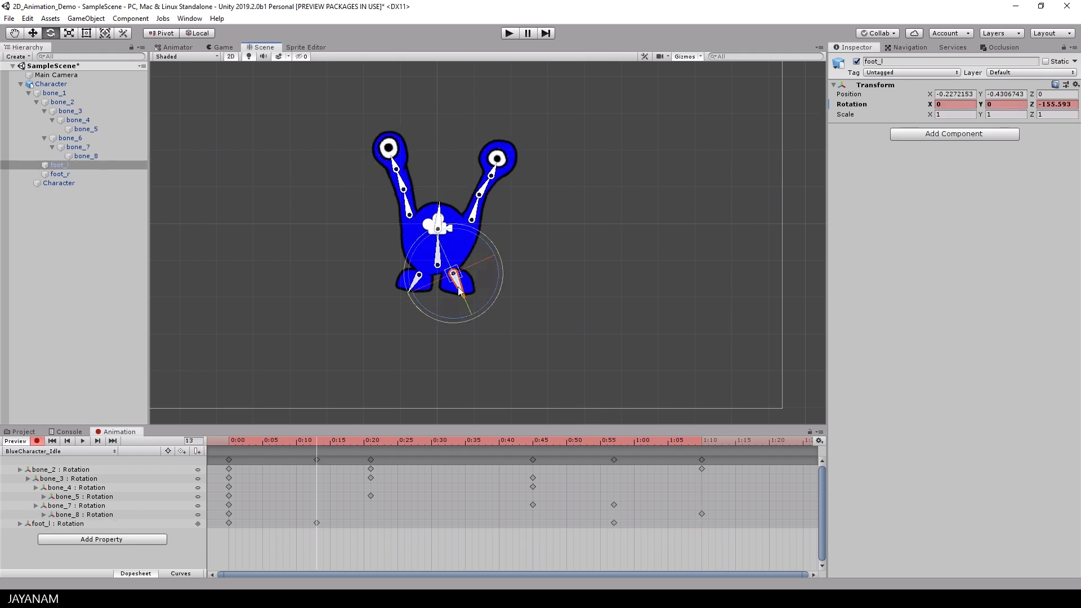
{"action": "left_click", "coordinate": [418, 276]}
{"action": "left_click_drag", "start_coordinate": [419, 324], "coordinate": [443, 302]}
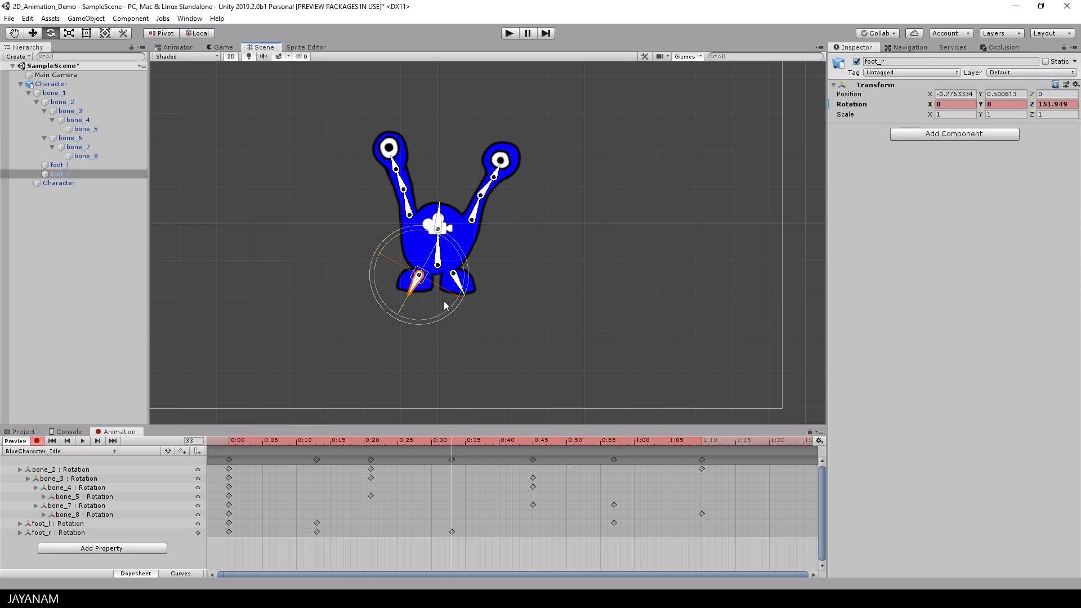
{"action": "left_click", "coordinate": [498, 180]}
{"action": "left_click_drag", "start_coordinate": [502, 181], "coordinate": [524, 179]}
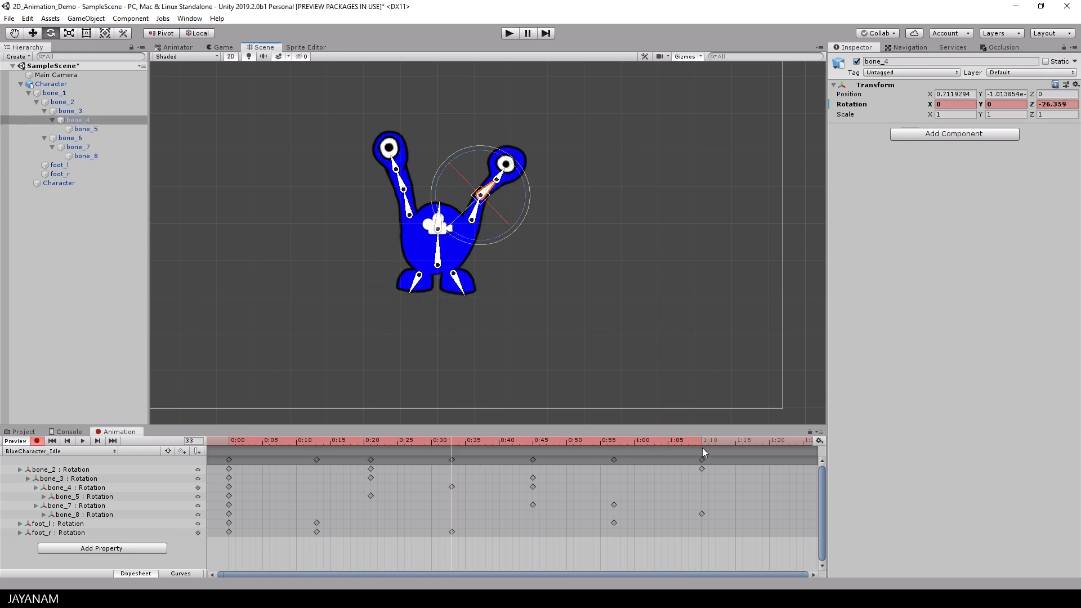
{"action": "scroll", "coordinate": [701, 448], "scroll_direction": "down", "scroll_amount": 2}
{"action": "left_click_drag", "start_coordinate": [642, 439], "coordinate": [230, 476]}
Paste the frame-0 opening pose keys at 1:50
{"action": "left_click", "coordinate": [229, 477]}
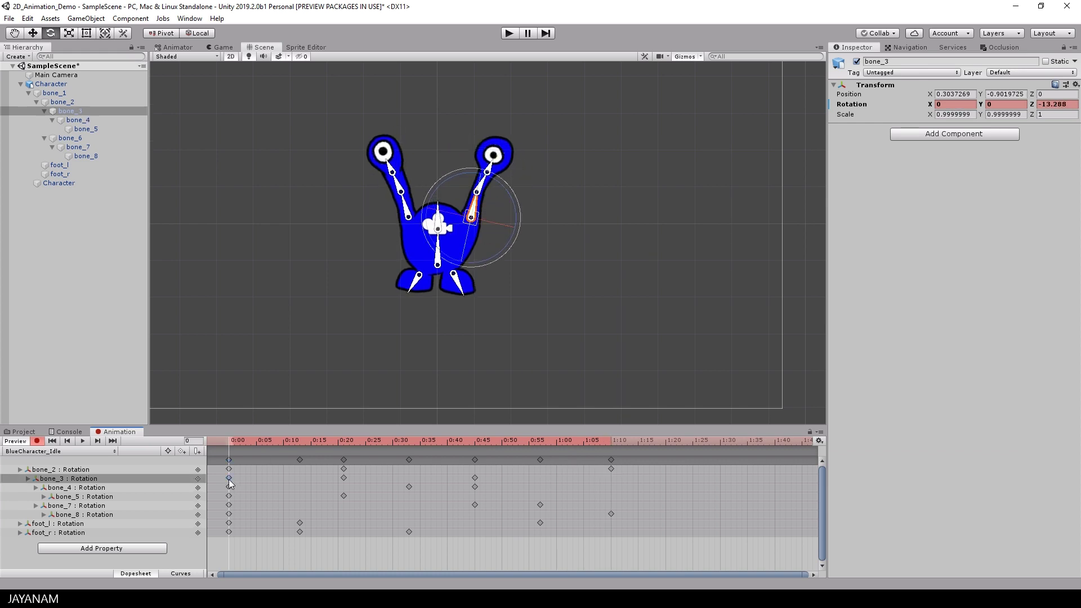
{"action": "left_click_drag", "start_coordinate": [213, 433], "coordinate": [214, 434]}
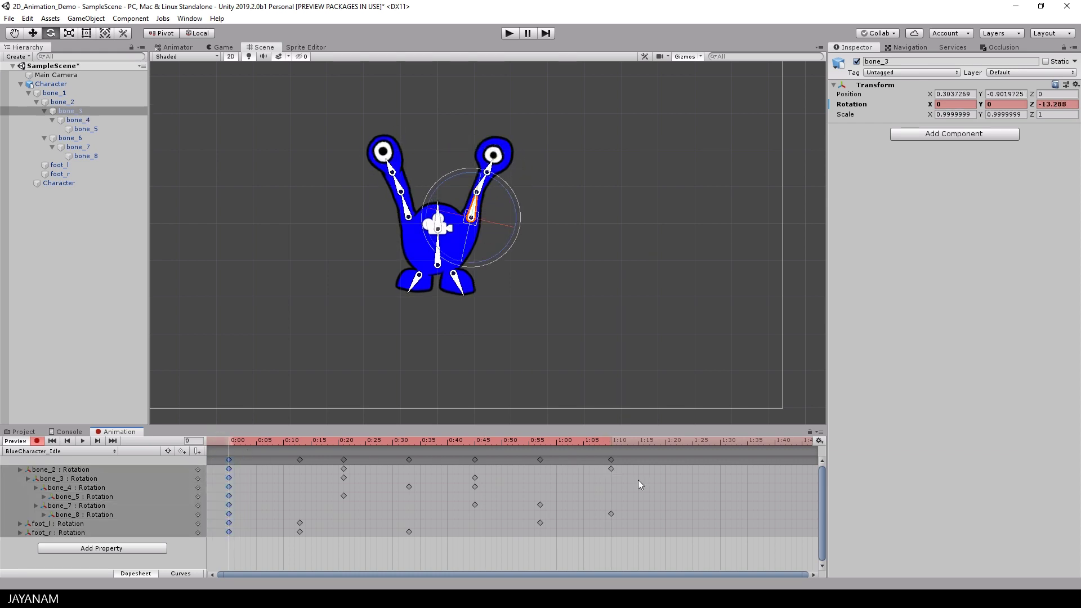
{"action": "scroll", "coordinate": [687, 495], "scroll_direction": "down", "scroll_amount": 3}
{"action": "mouse_move", "coordinate": [663, 439]}
{"action": "left_mouse_down"}
{"action": "mouse_move", "coordinate": [735, 441]}
{"action": "mouse_move", "coordinate": [696, 450]}
{"action": "mouse_move", "coordinate": [648, 441]}
{"action": "left_mouse_up"}
{"action": "key", "text": "ctrl+v"}
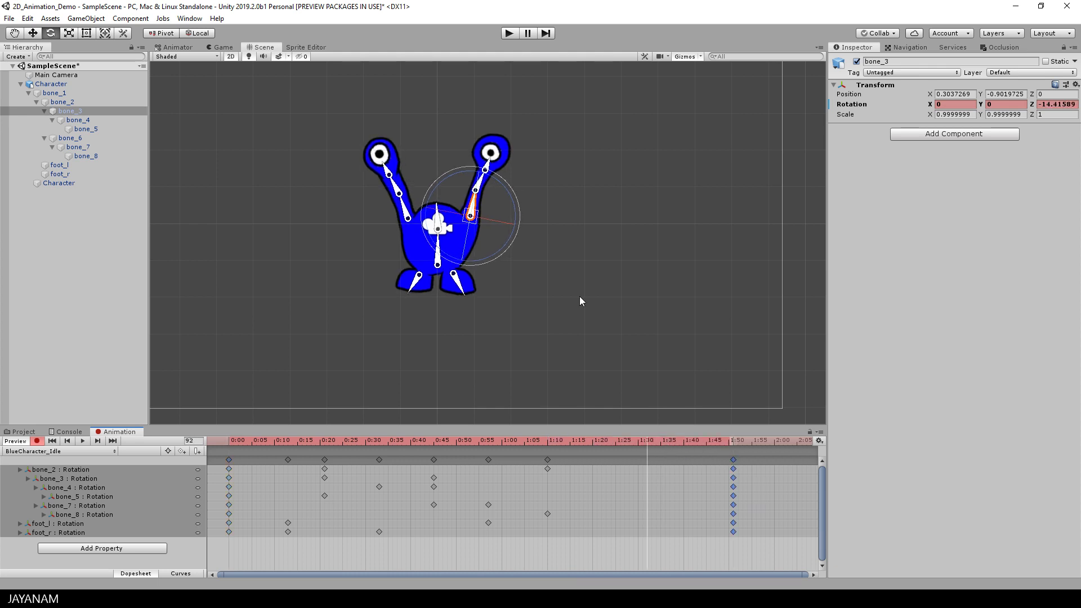
Key bone_5's position and bone_8's rotation at 1:30
{"action": "left_click_drag", "start_coordinate": [483, 180], "coordinate": [521, 159]}
{"action": "left_click", "coordinate": [388, 170]}
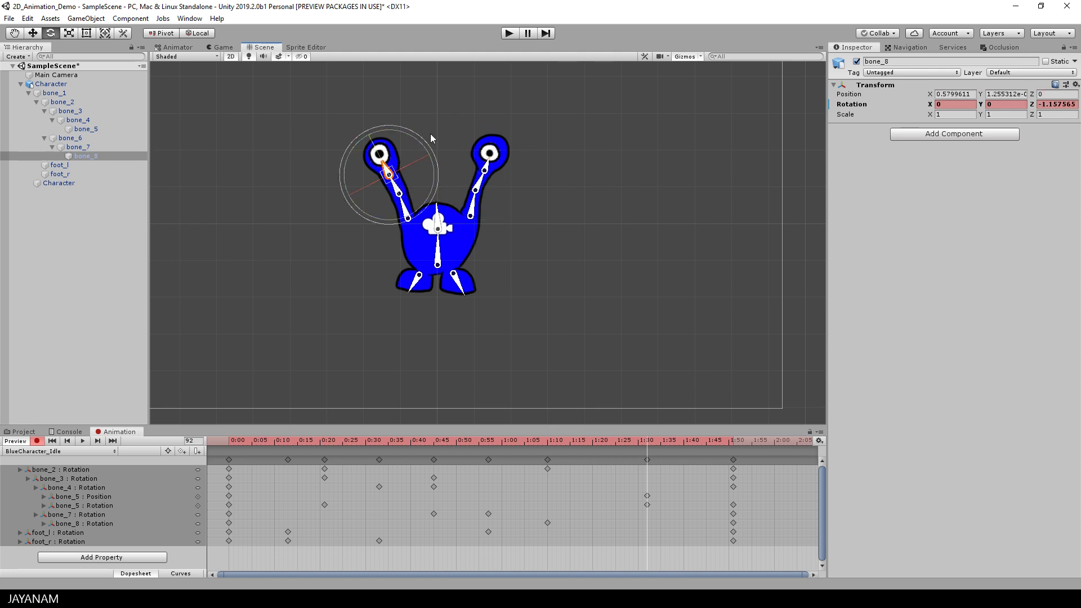
{"action": "left_click_drag", "start_coordinate": [409, 140], "coordinate": [414, 142]}
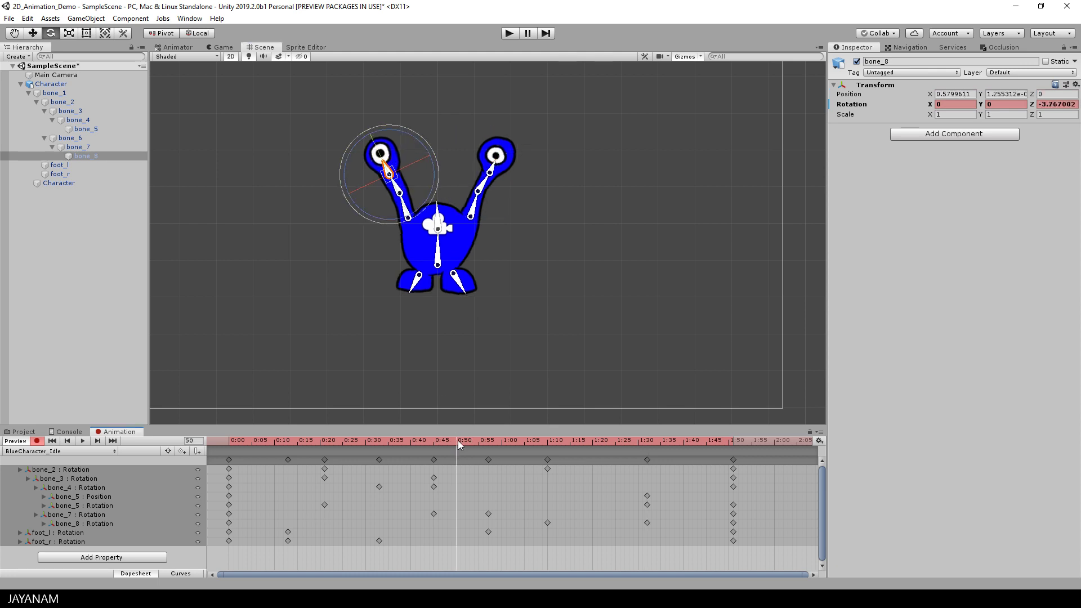
Key an enlarged bone_2 scale at 0:50, undoing an accidental position nudge
{"action": "left_click_drag", "start_coordinate": [458, 440], "coordinate": [465, 441]}
{"action": "left_click", "coordinate": [439, 218]}
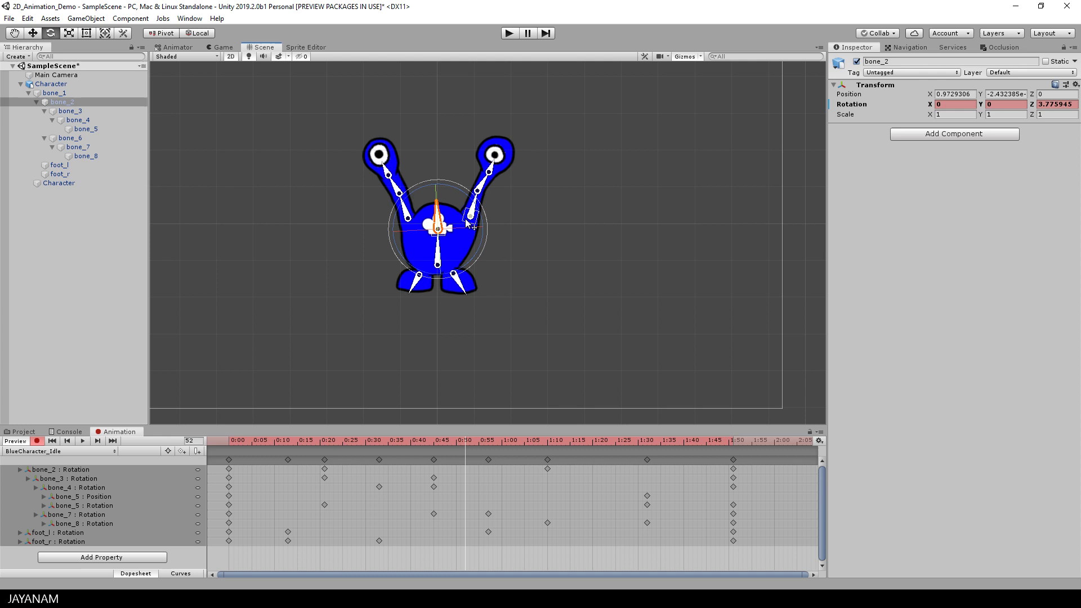
{"action": "left_click", "coordinate": [69, 33]}
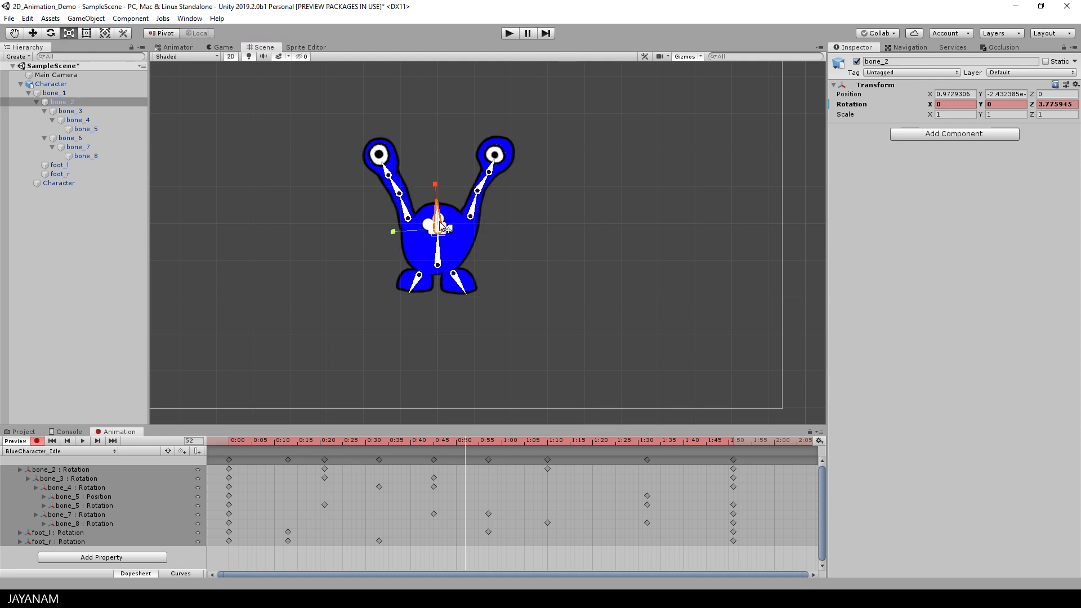
{"action": "left_click_drag", "start_coordinate": [442, 226], "coordinate": [445, 227]}
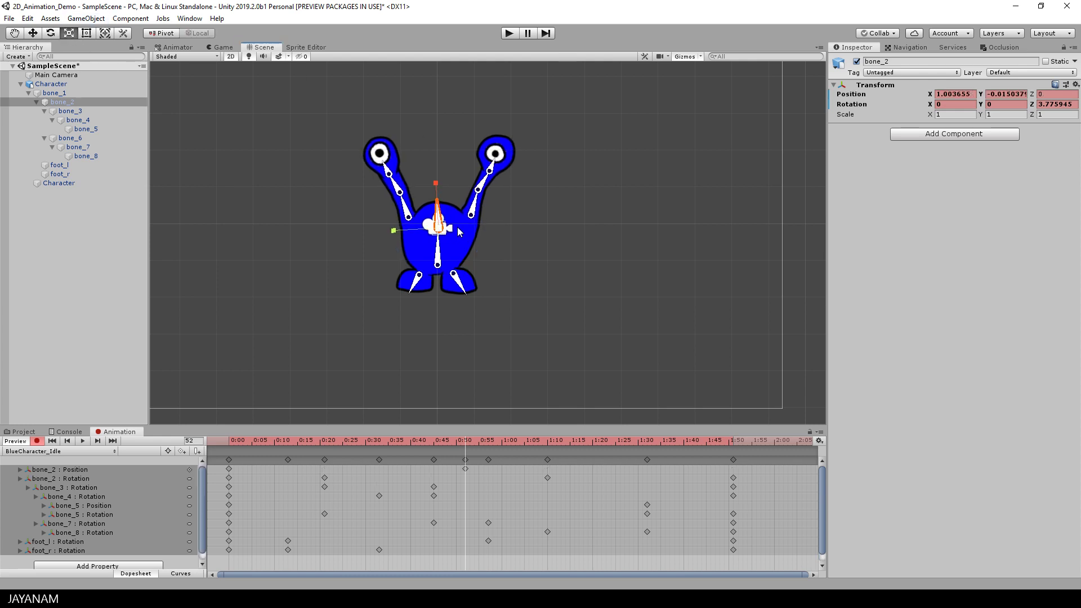
{"action": "key", "text": "ctrl+z"}
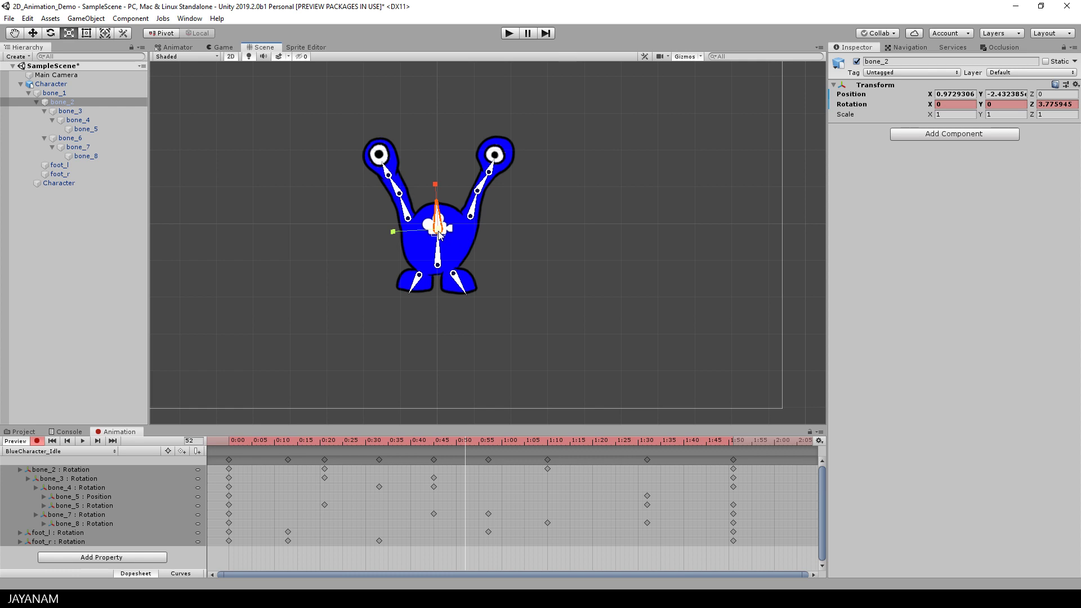
{"action": "left_click_drag", "start_coordinate": [440, 235], "coordinate": [443, 241]}
Return the playhead to the first frame and select every keyframe in the clip
{"action": "scroll", "coordinate": [458, 467], "scroll_direction": "down", "scroll_amount": 2}
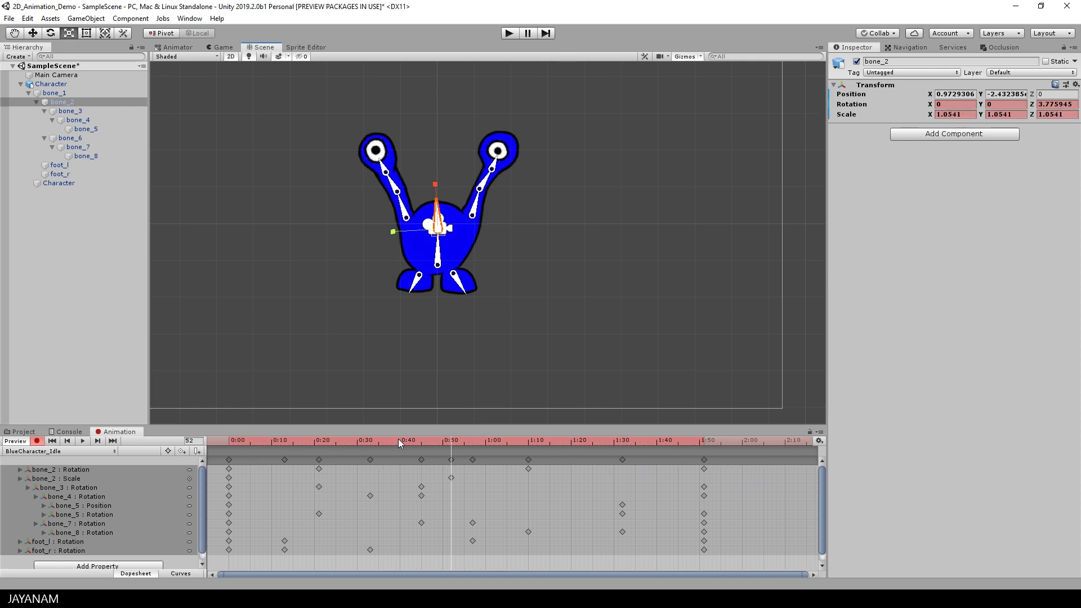
{"action": "left_click_drag", "start_coordinate": [398, 438], "coordinate": [215, 448]}
{"action": "scroll", "coordinate": [276, 469], "scroll_direction": "down", "scroll_amount": 3}
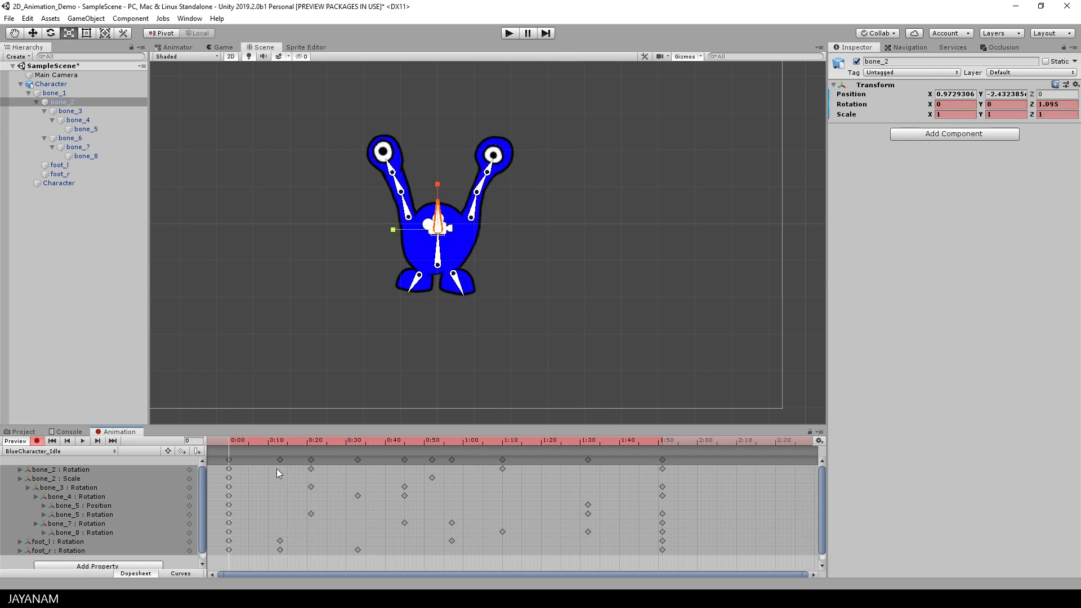
{"action": "left_click_drag", "start_coordinate": [610, 557], "coordinate": [206, 457]}
Stretch all keyframes so the clip ends near 3:20 and preview the playback
{"action": "left_click_drag", "start_coordinate": [525, 501], "coordinate": [760, 501]}
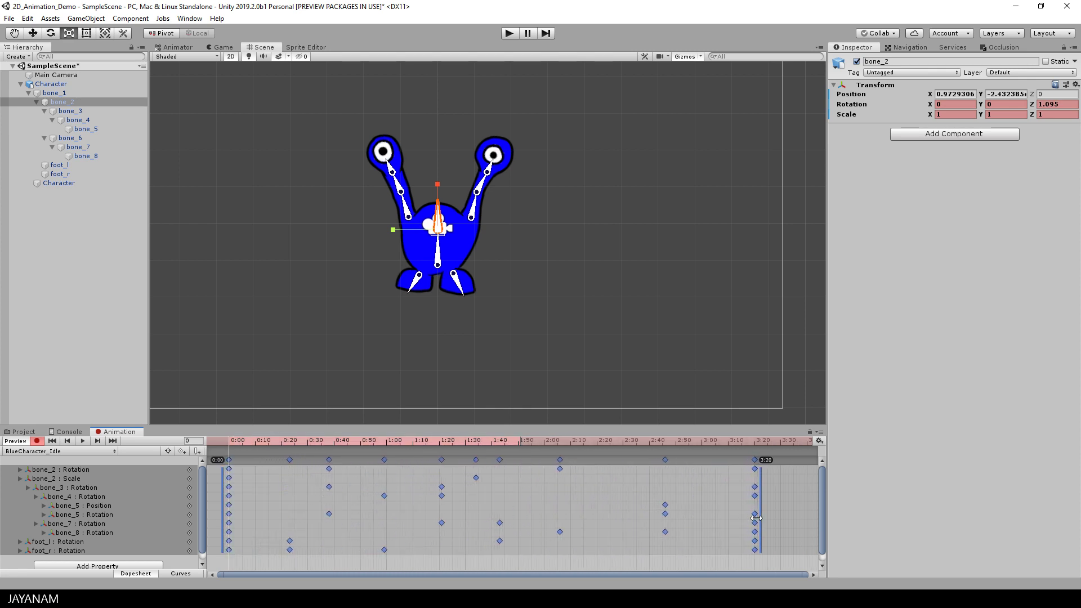
{"action": "left_click", "coordinate": [36, 441]}
{"action": "left_click", "coordinate": [83, 441]}
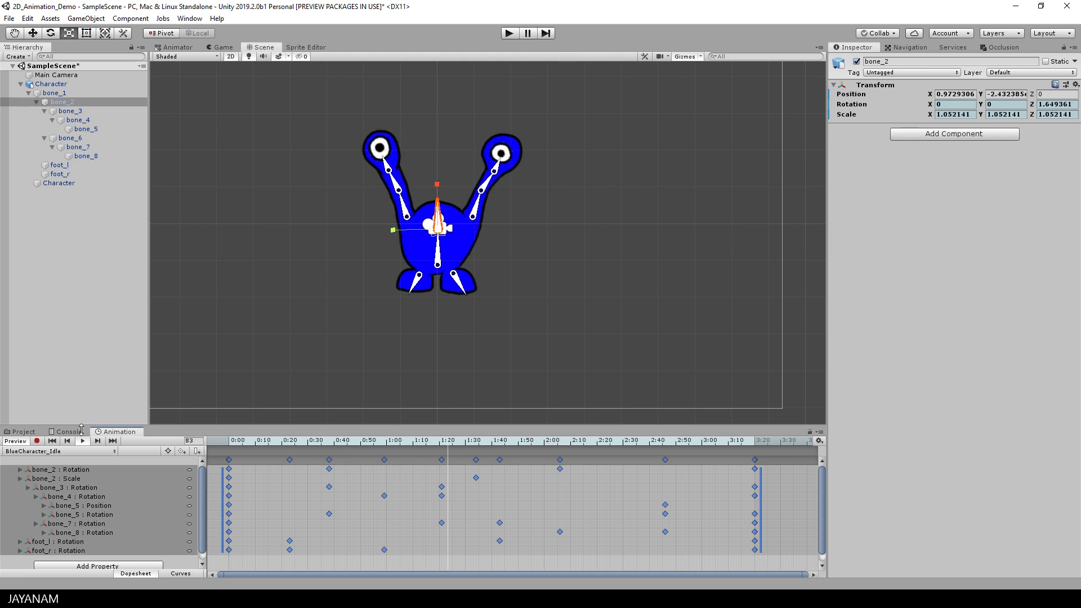
{"action": "left_click", "coordinate": [37, 442]}
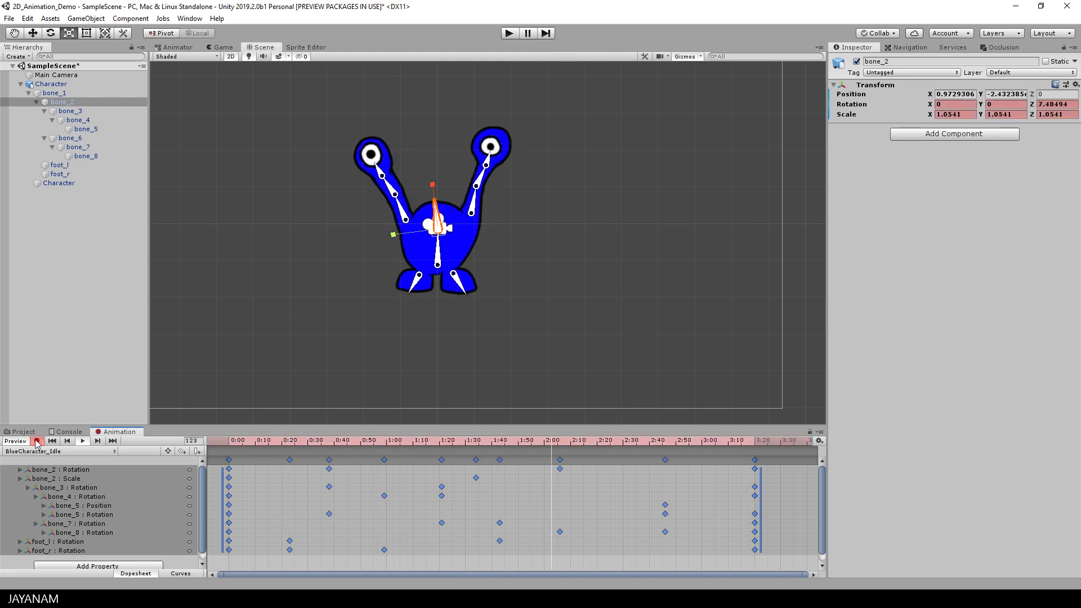
{"action": "left_click", "coordinate": [37, 442]}
Copy the frame-0 keys and paste them at frame 200 to close the loop
{"action": "left_click_drag", "start_coordinate": [247, 563], "coordinate": [199, 457]}
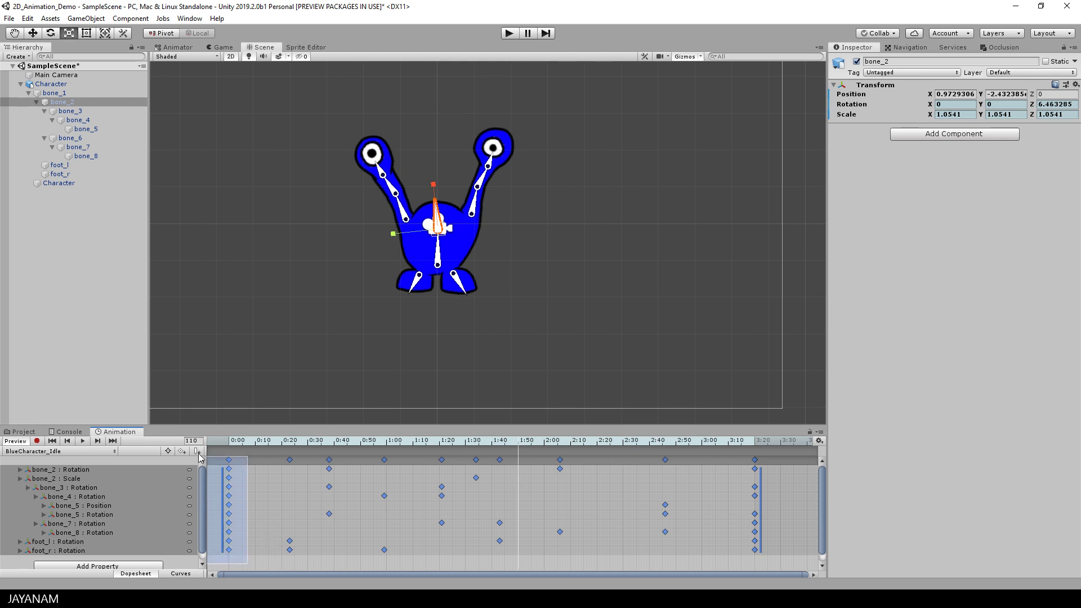
{"action": "left_click", "coordinate": [275, 461]}
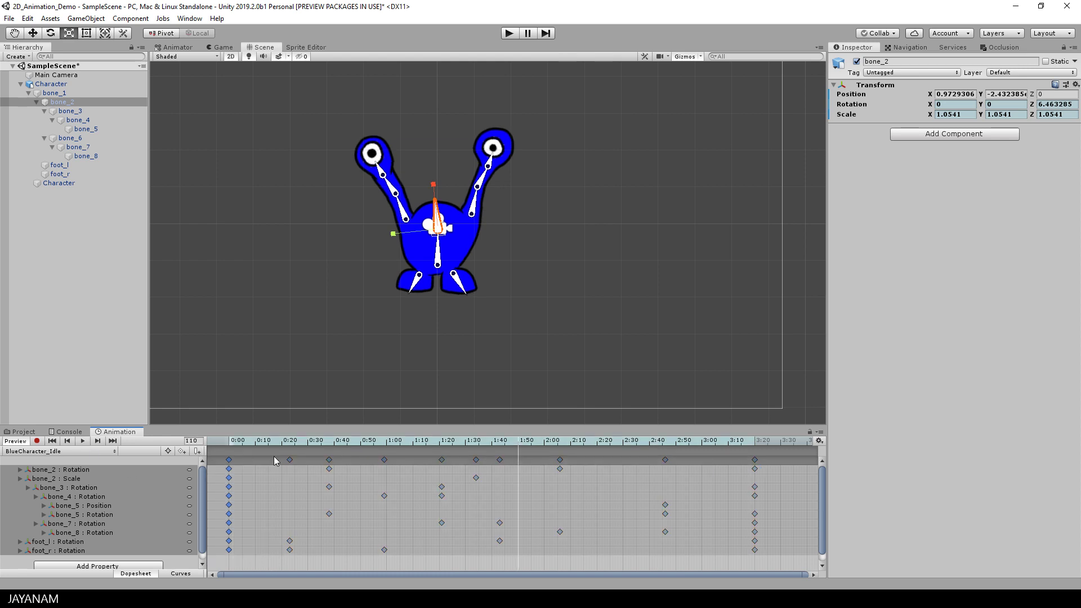
{"action": "left_click", "coordinate": [756, 442]}
{"action": "key", "text": "ctrl+v"}
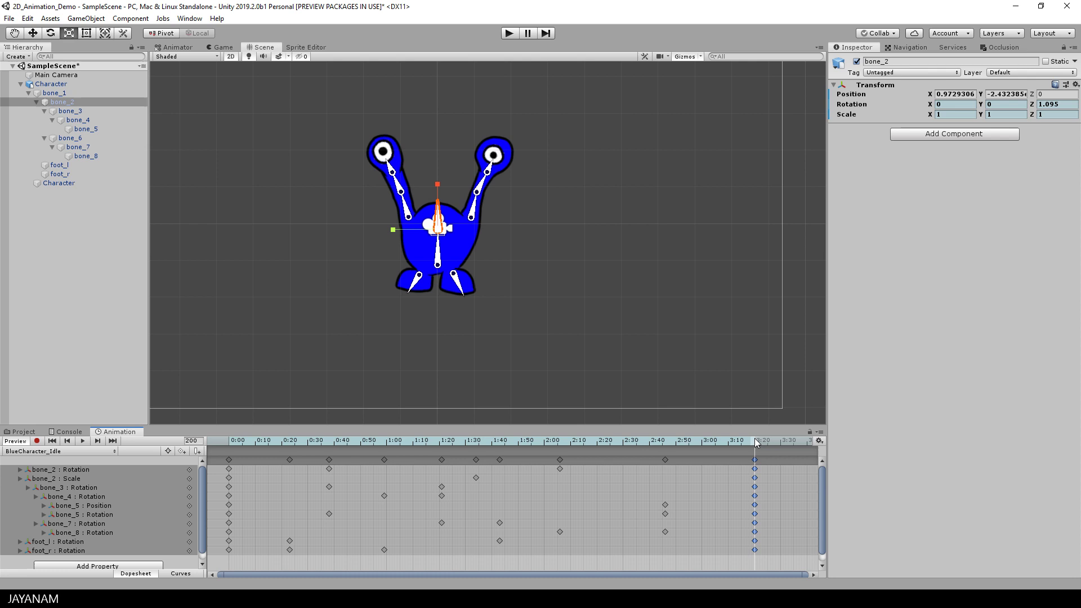
Enter Play mode to watch the BlueCharacter_Idle loop in the Game view
{"action": "left_click", "coordinate": [509, 34]}
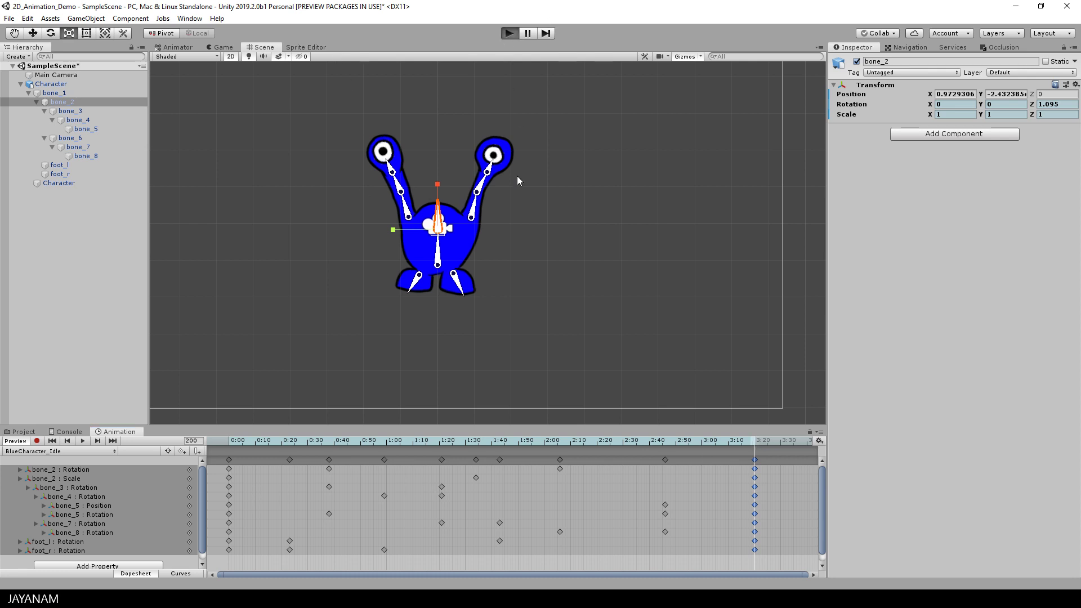